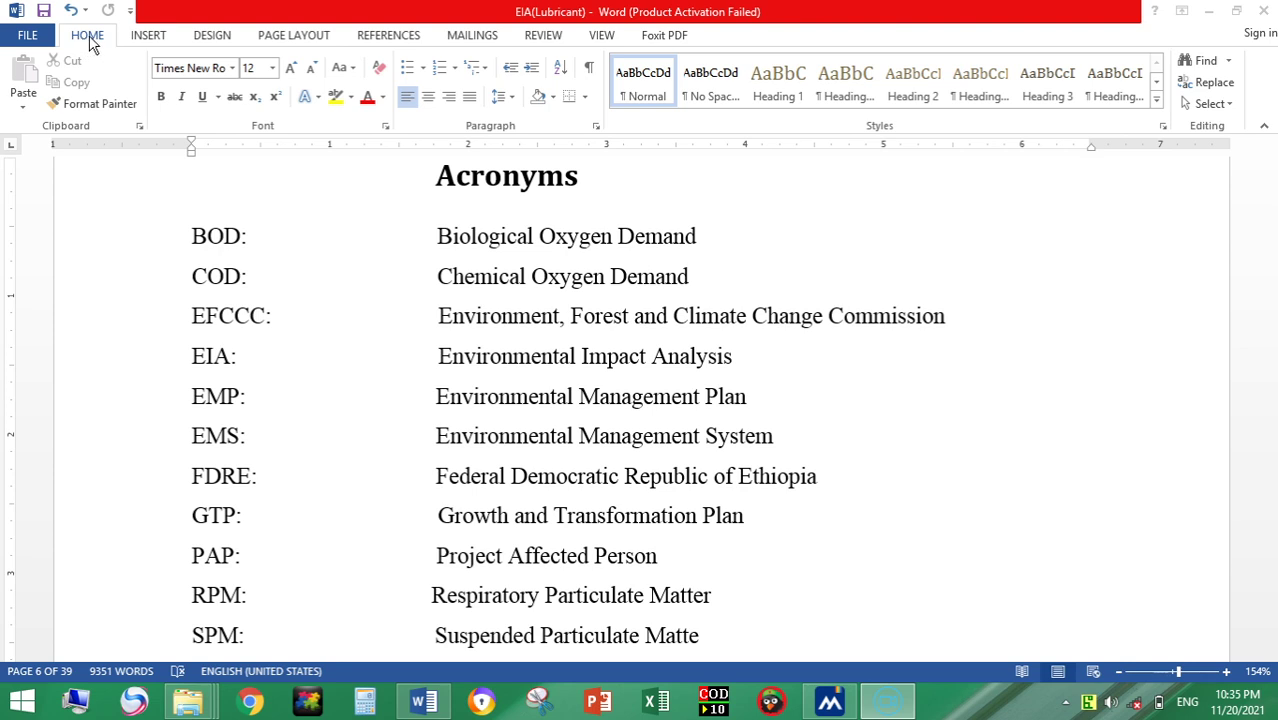
Browse the font, size, text effect, case, highlight and font colour menus, keeping size 12 unchanged.
left_click(231, 70)
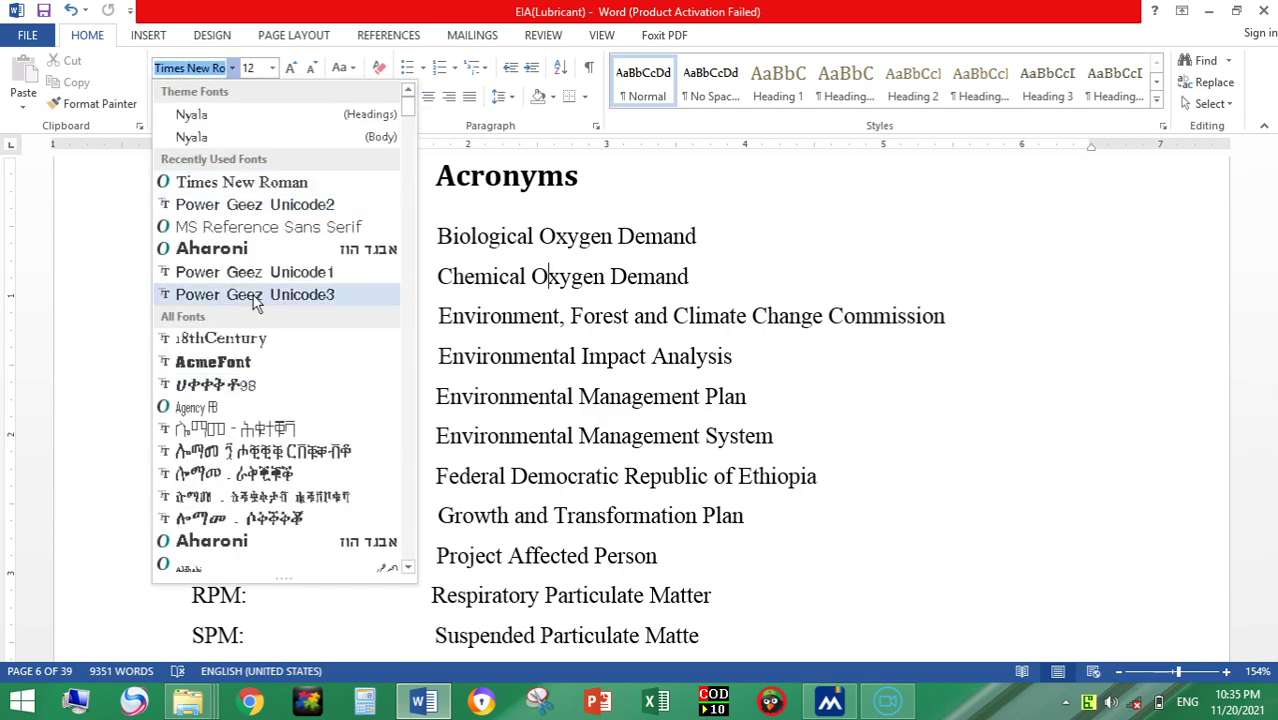
left_click(271, 68)
left_click(271, 68)
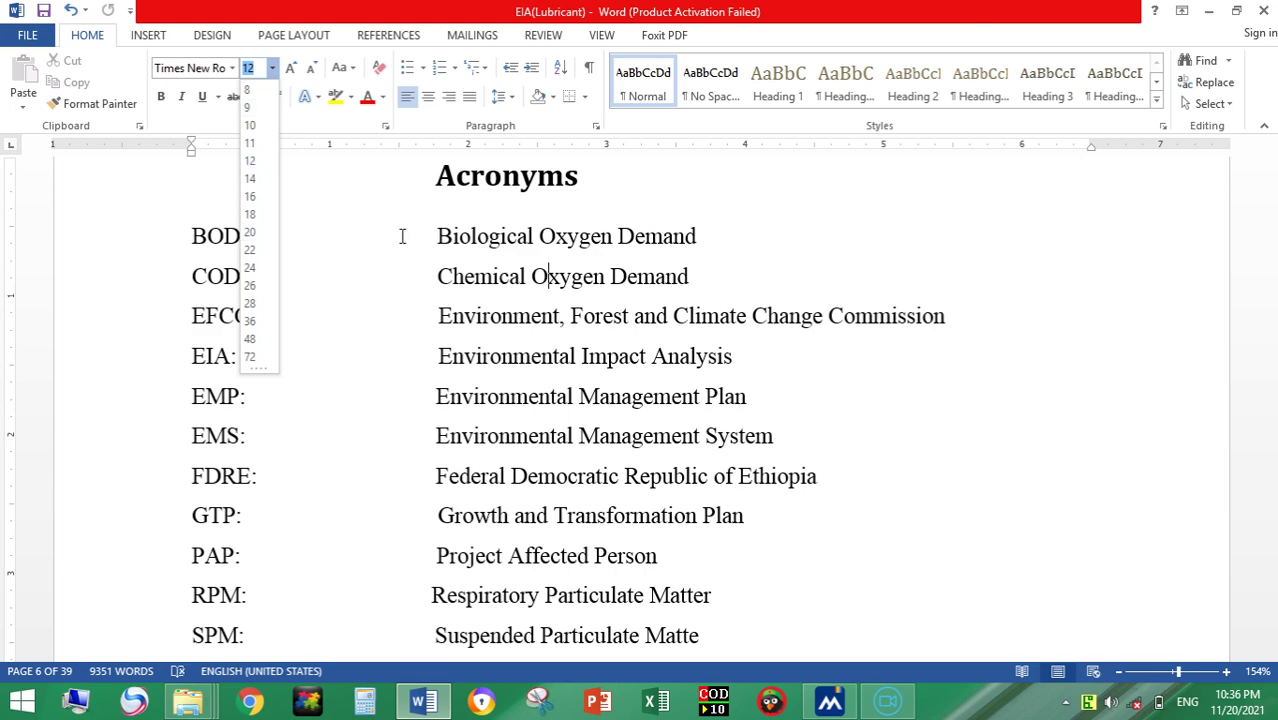
left_click(400, 241)
left_click(317, 99)
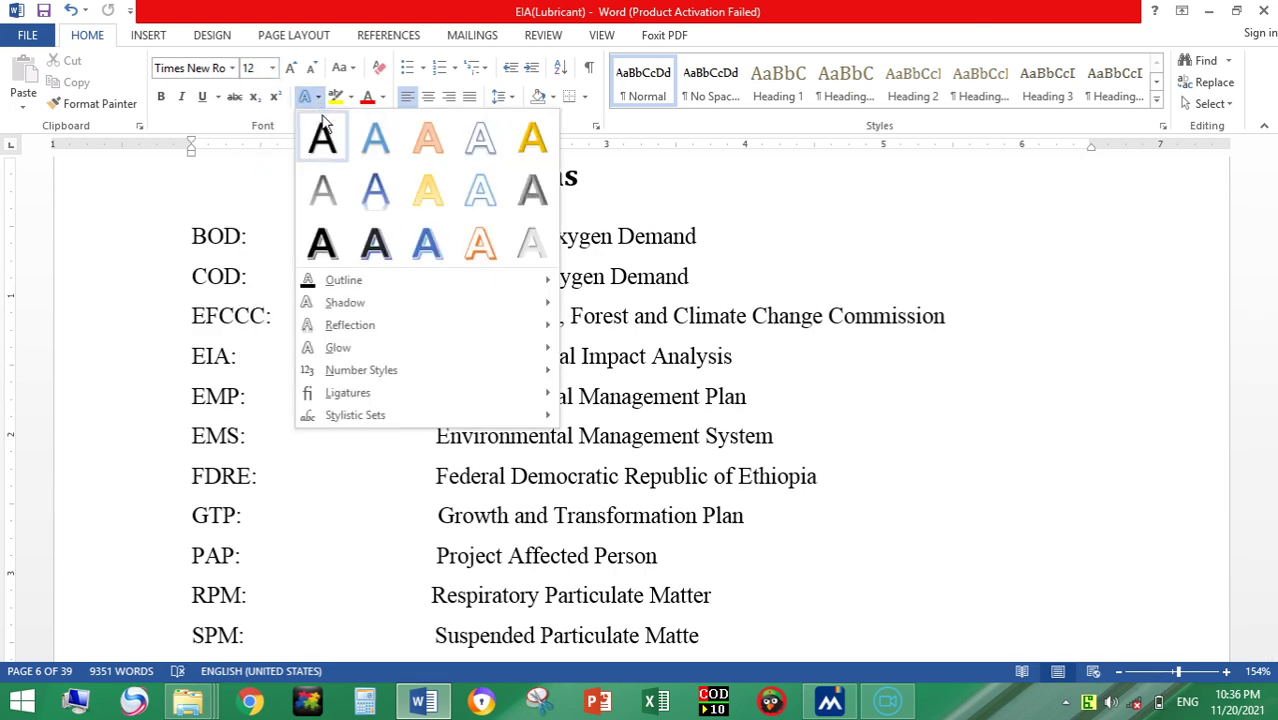
left_click(200, 258)
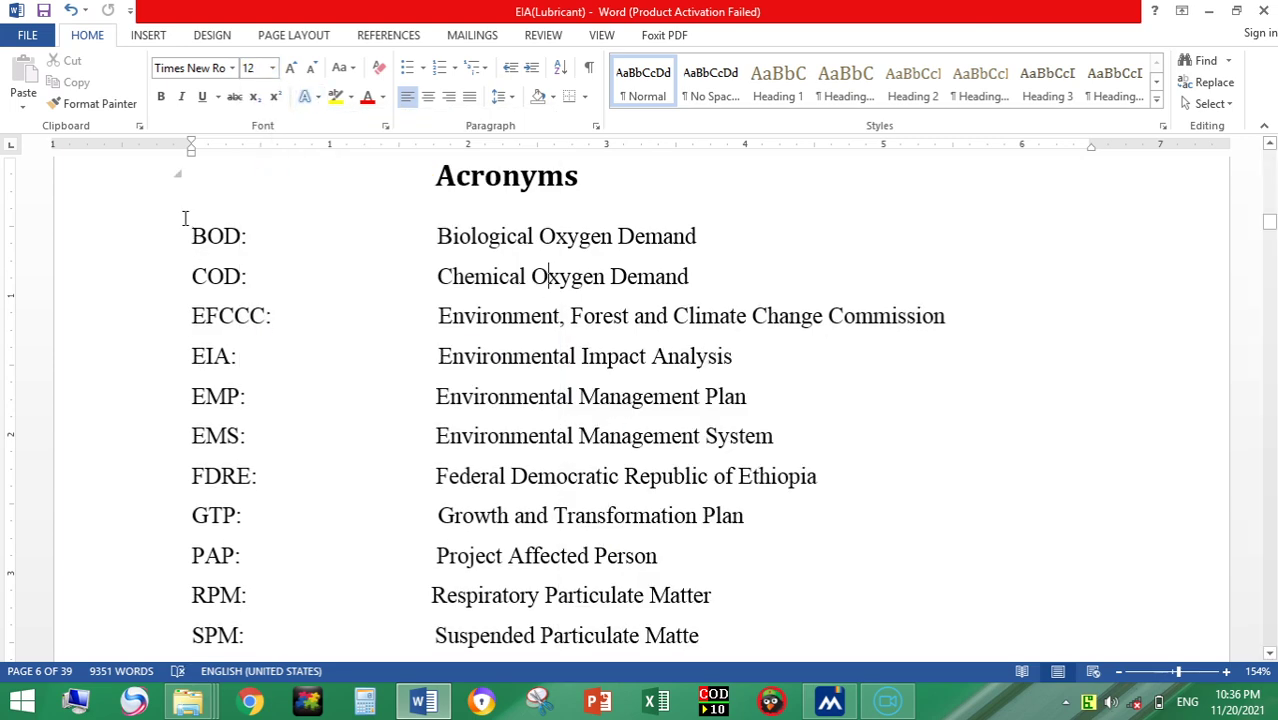
left_click(352, 69)
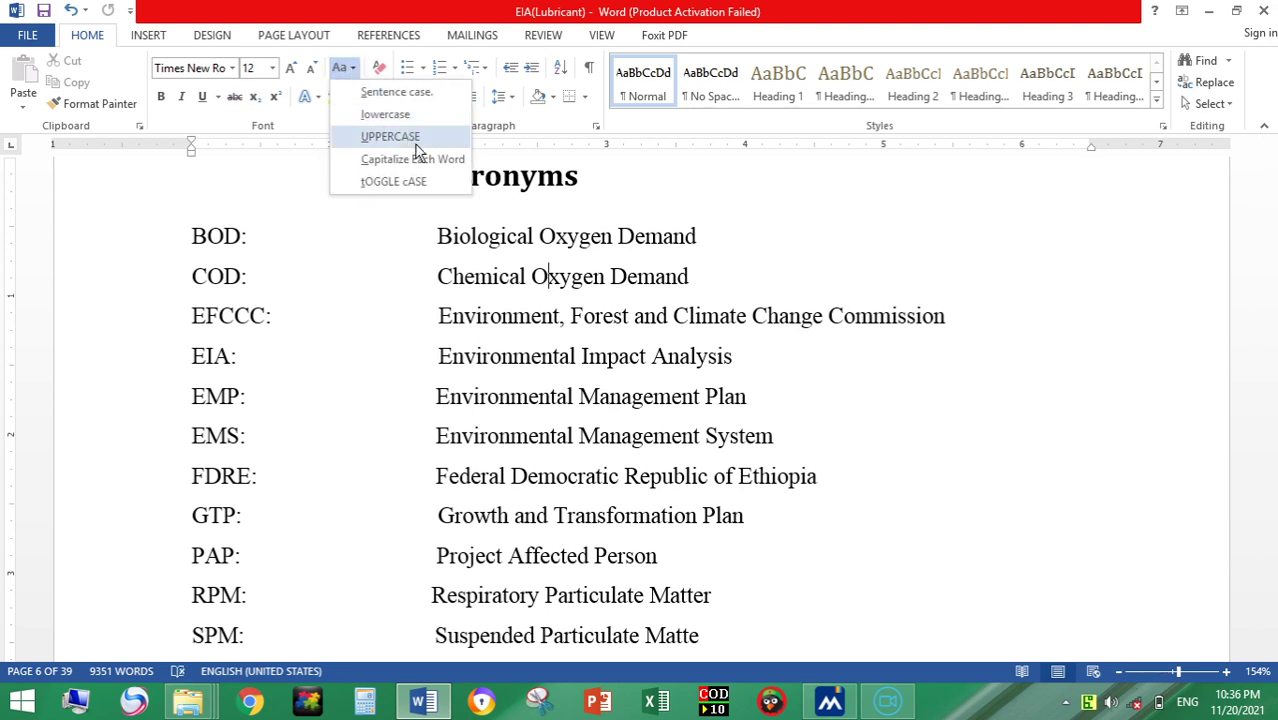
left_click(523, 283)
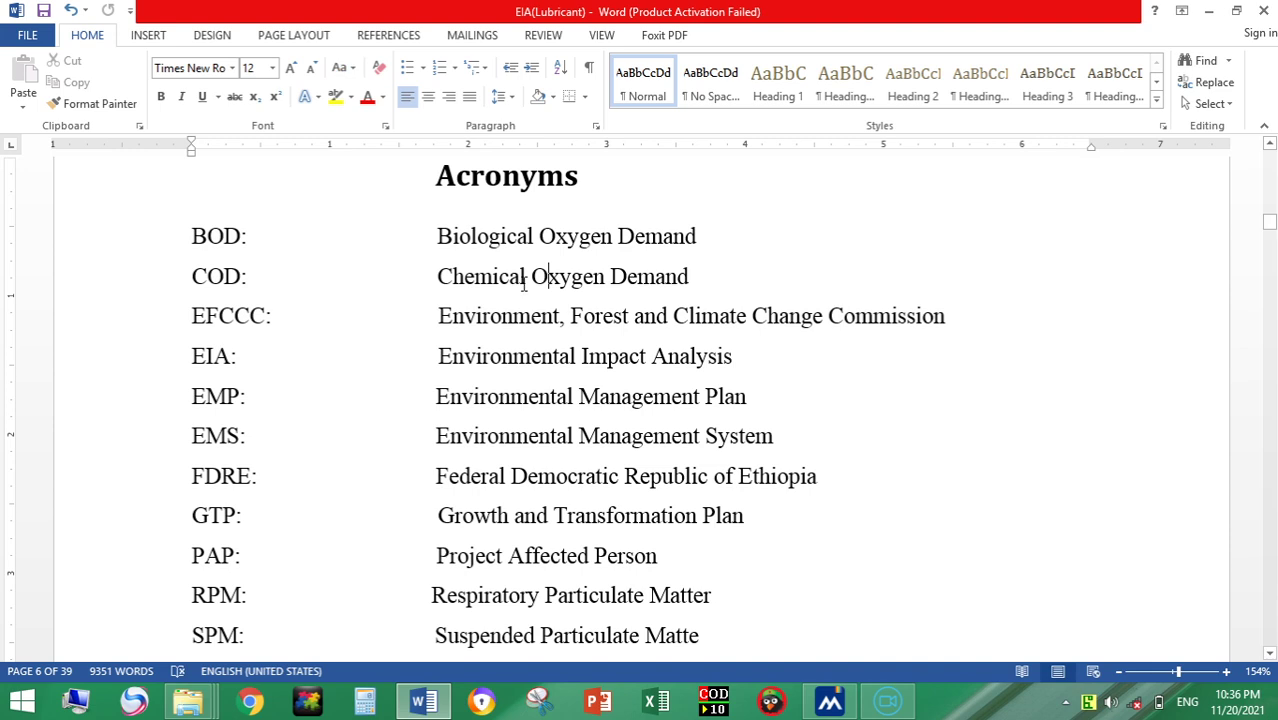
left_click(350, 97)
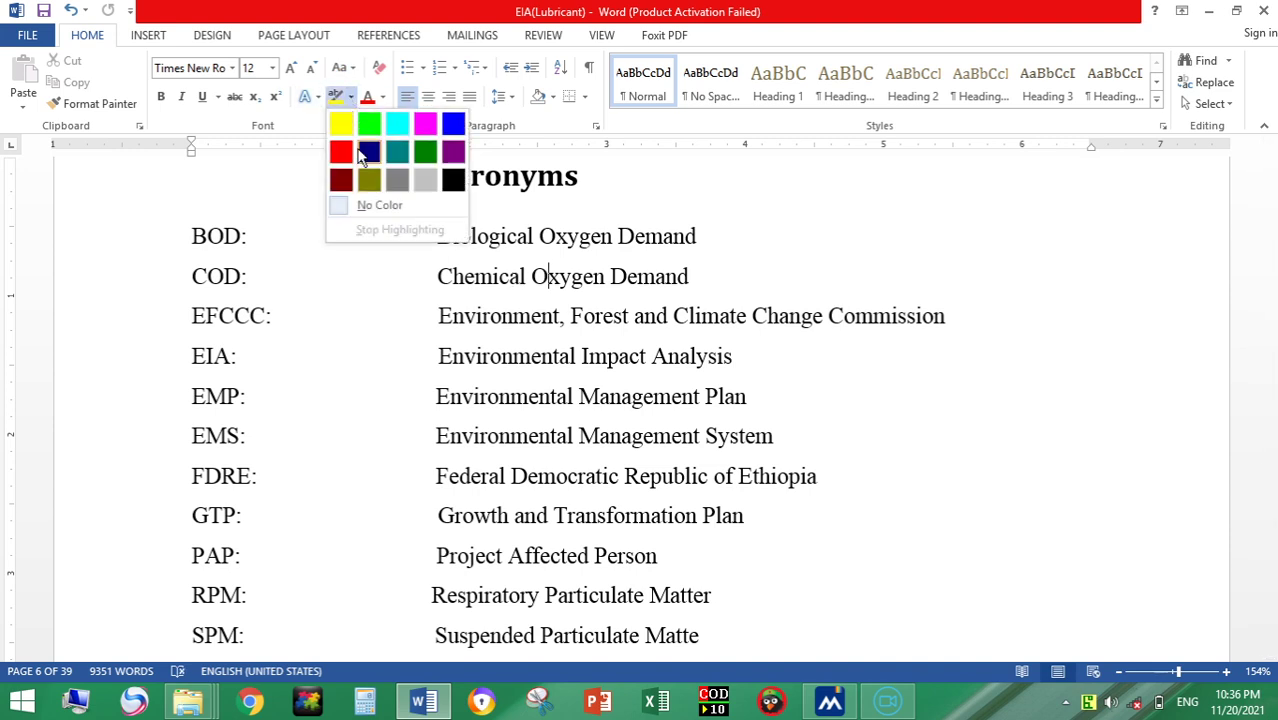
left_click(538, 279)
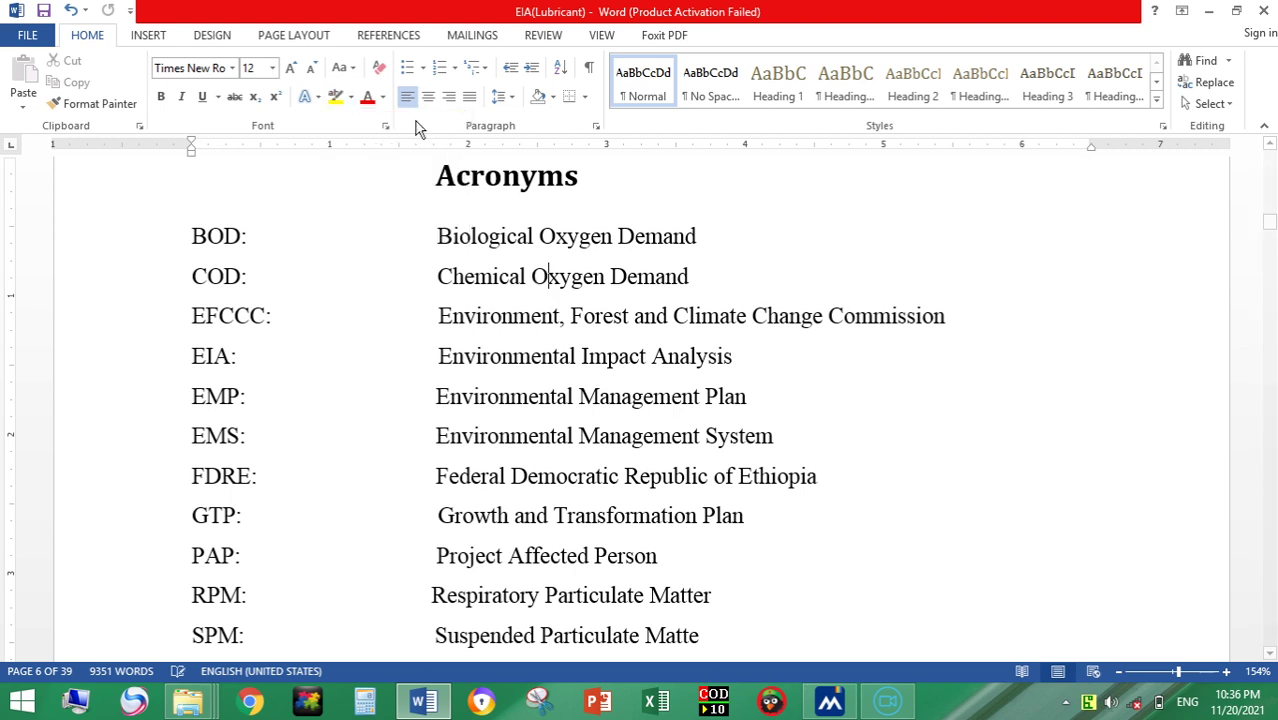
left_click(382, 97)
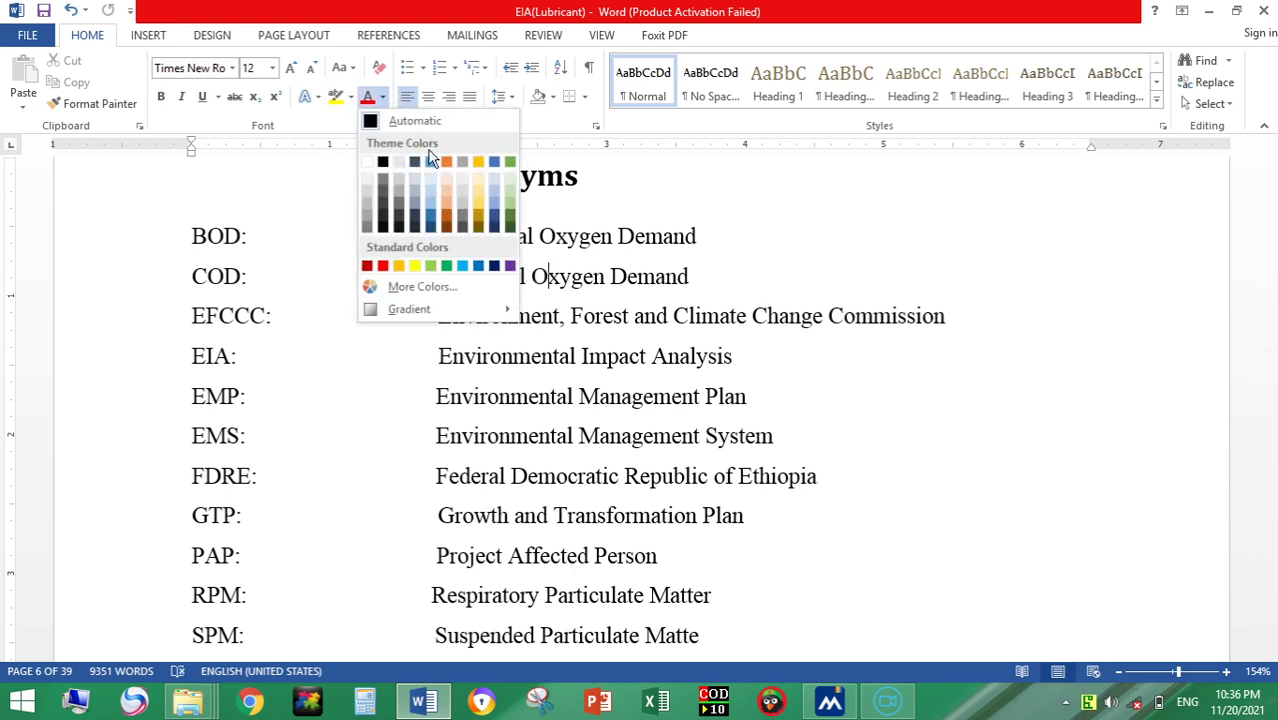
left_click(428, 97)
Try centre and right alignment on the COD line, leaving it justified.
left_click(428, 97)
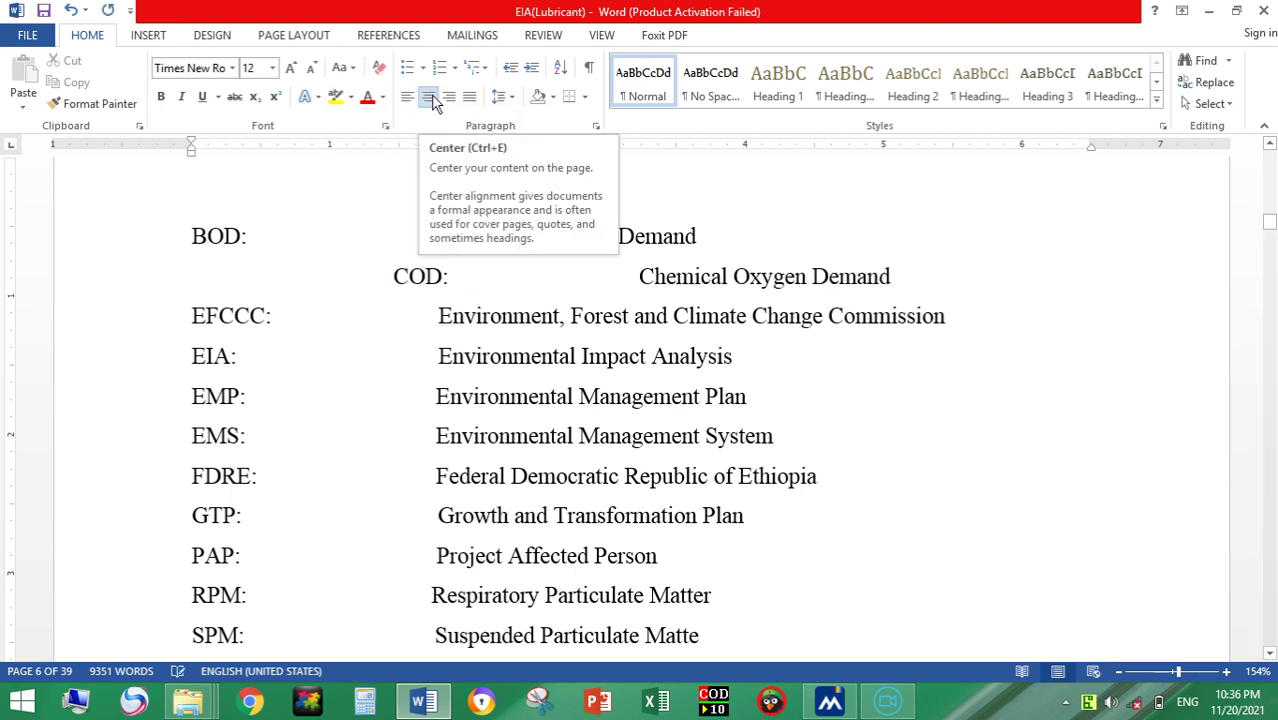
left_click(449, 97)
left_click(469, 97)
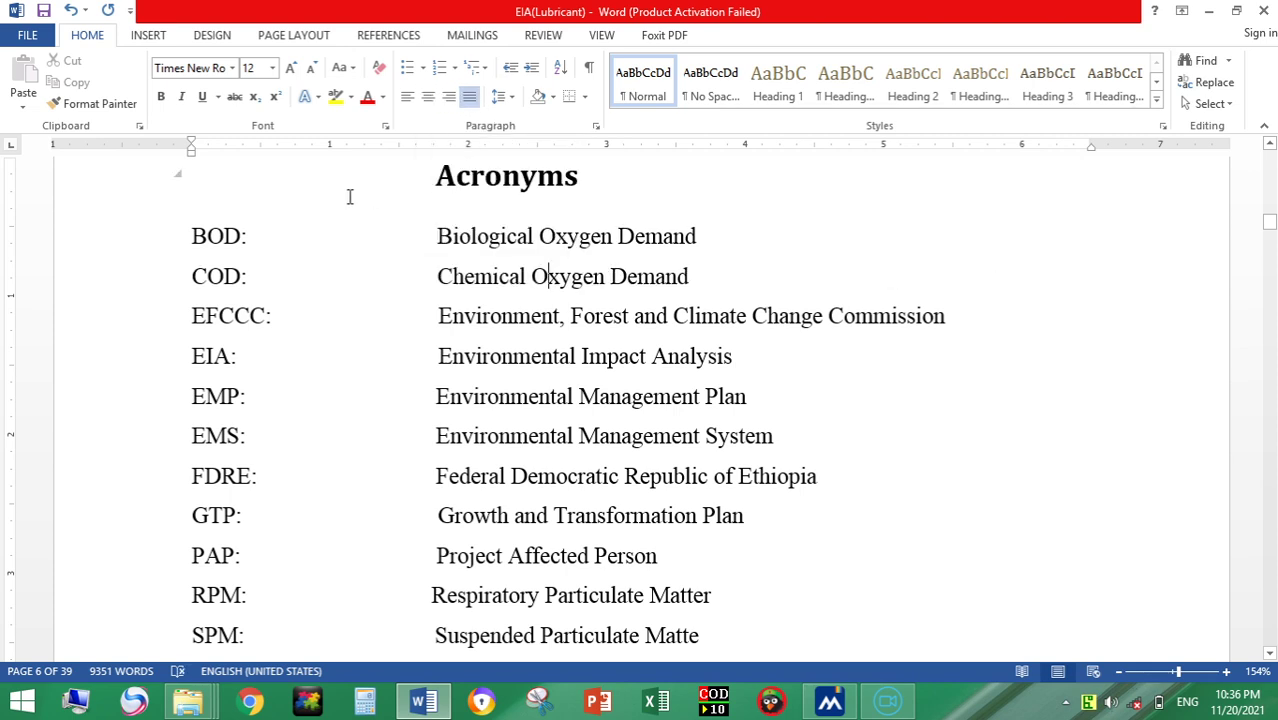
Look through the bullet, numbering and multilevel list styles without applying any.
left_click(422, 67)
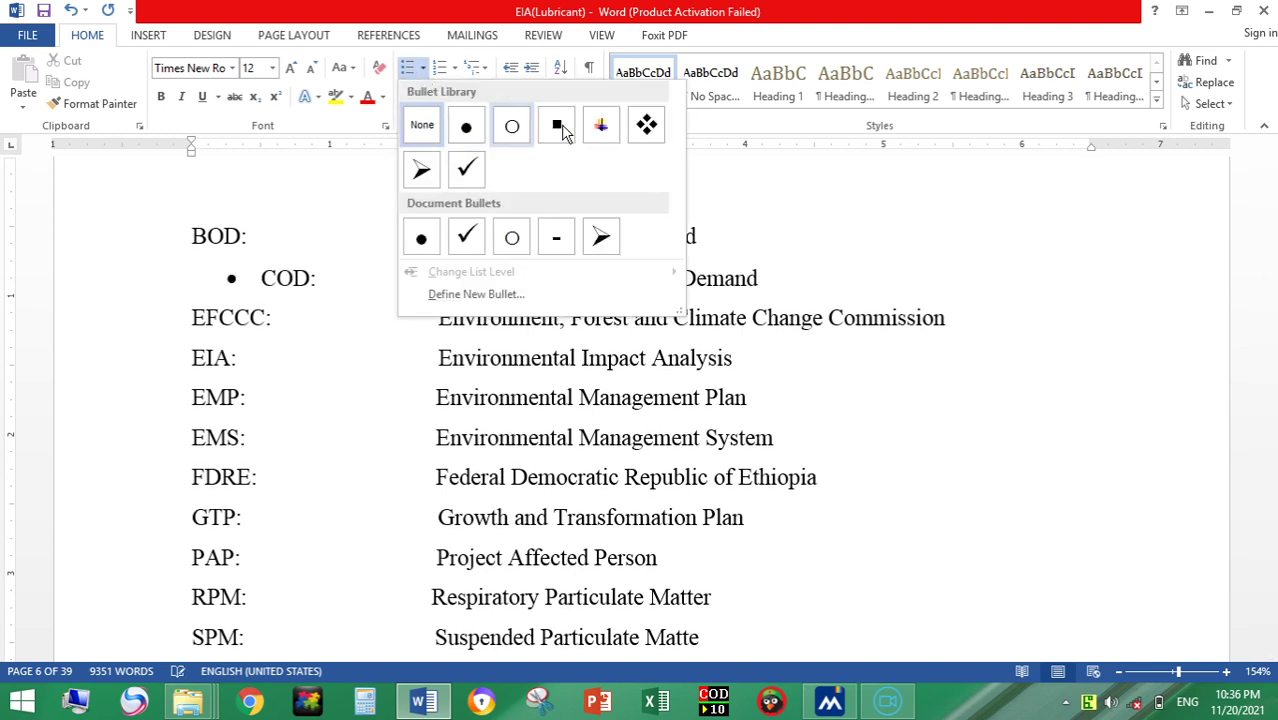
left_click(457, 72)
left_click(457, 72)
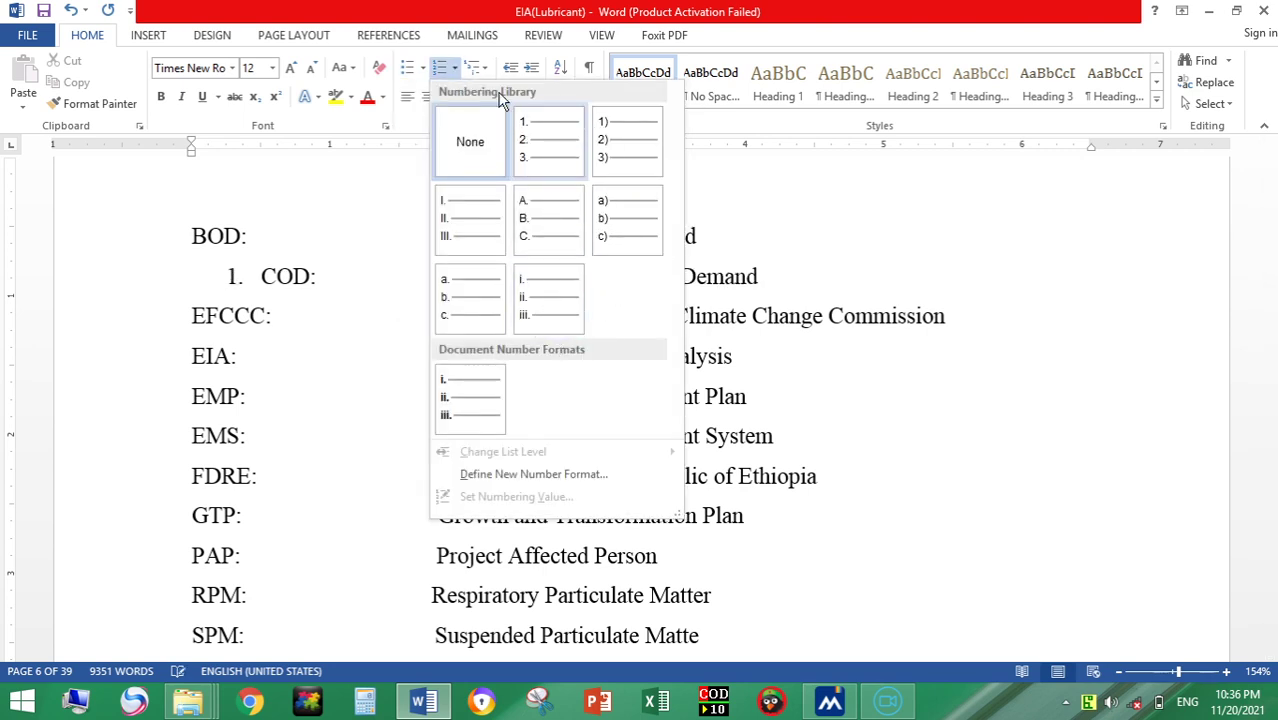
left_click(484, 70)
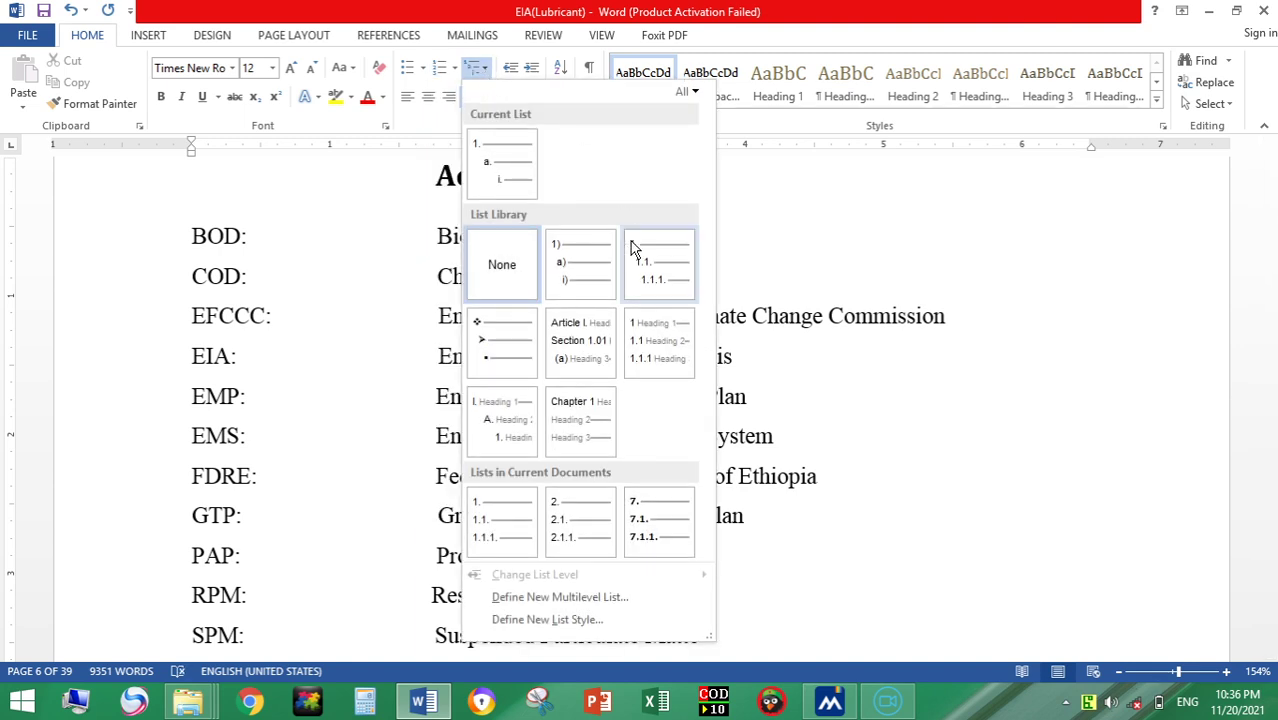
mouse_move(573, 398)
mouse_move(660, 330)
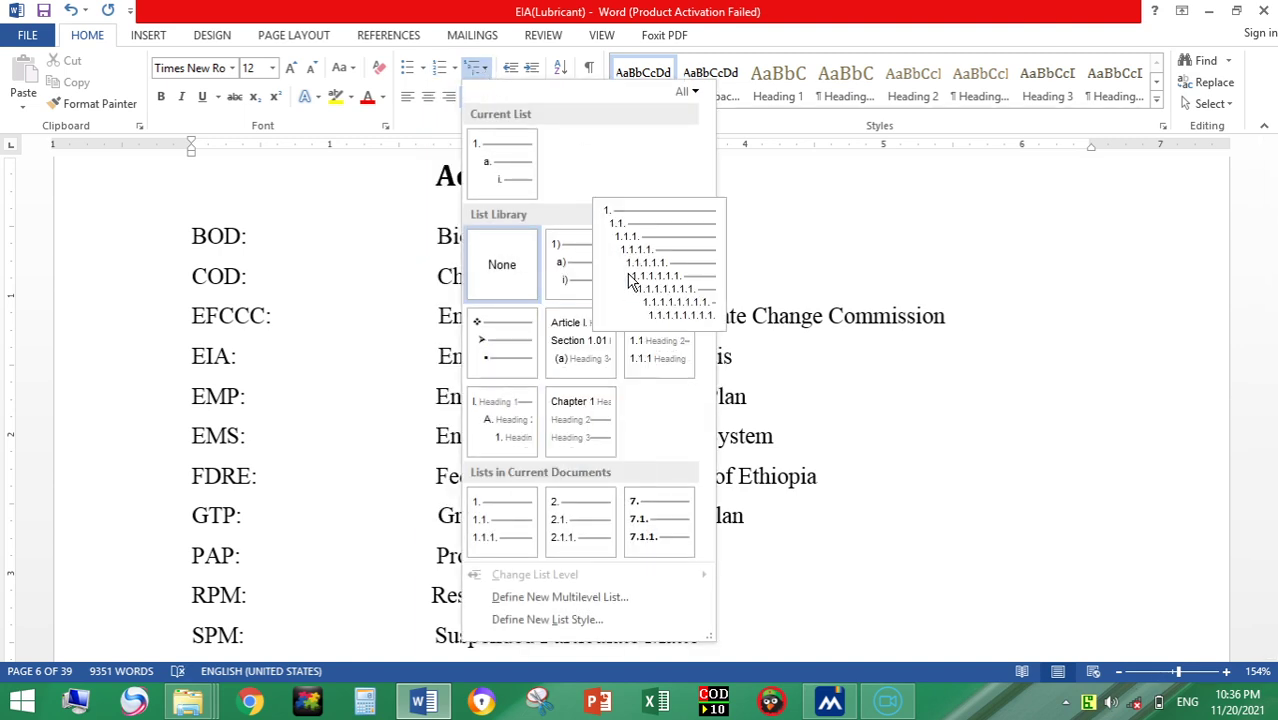
left_click(822, 257)
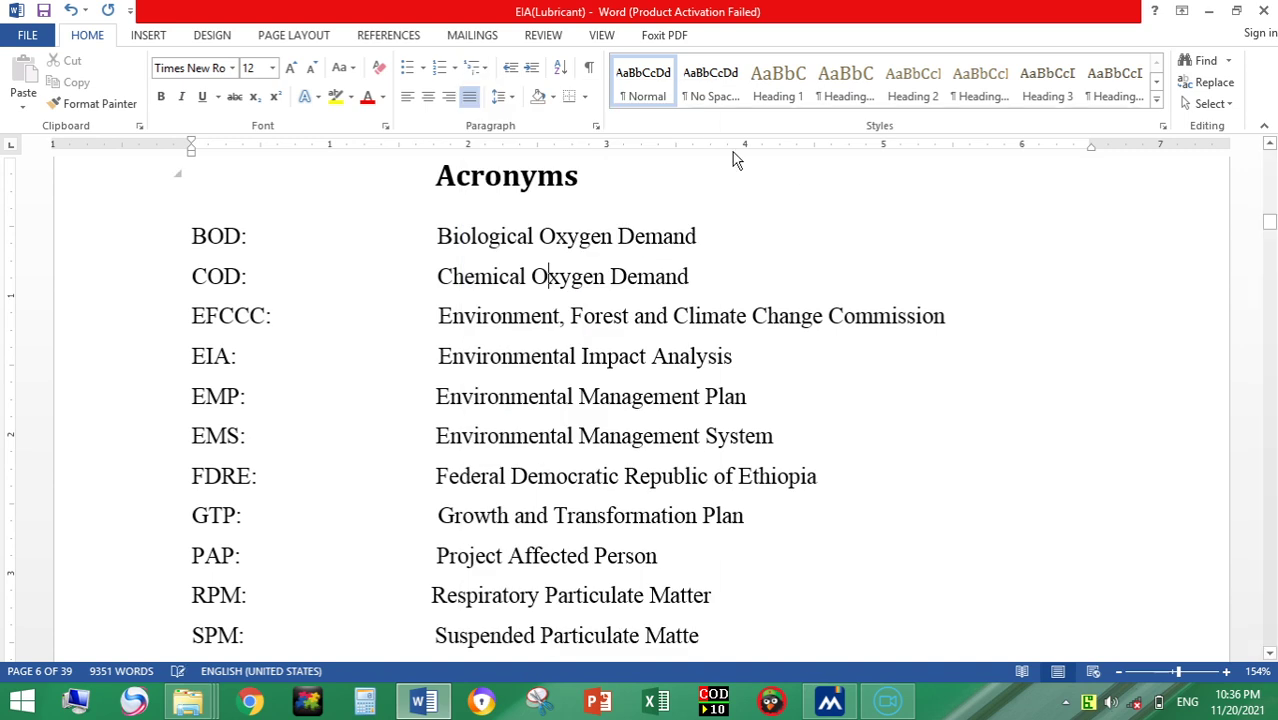
Review the paragraph shading, line spacing and border options, leaving them unchanged.
left_click(554, 99)
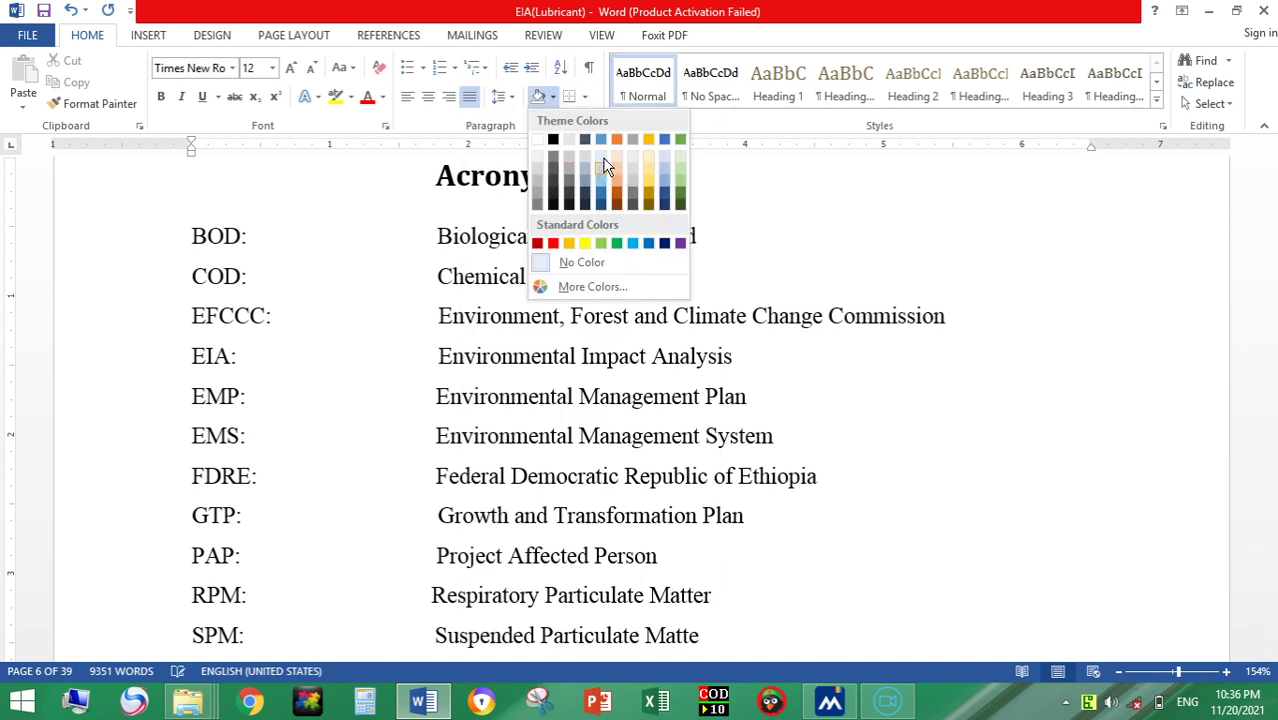
left_click(510, 97)
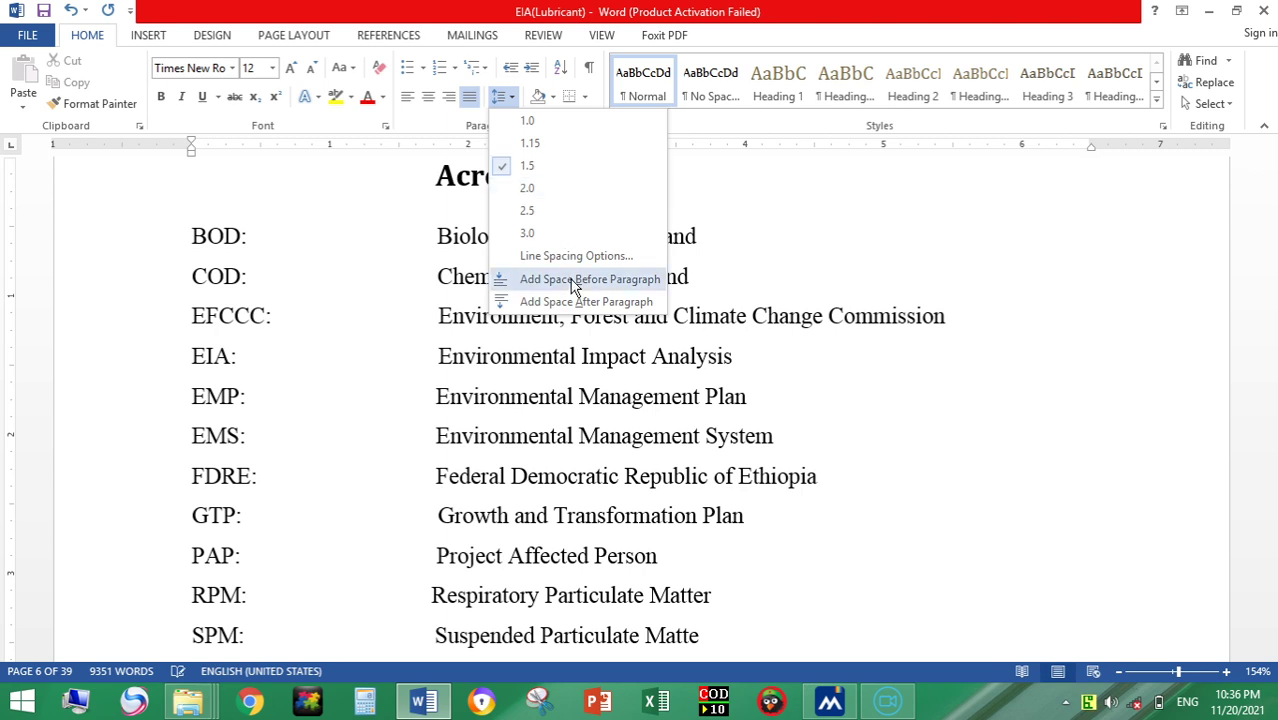
left_click(672, 380)
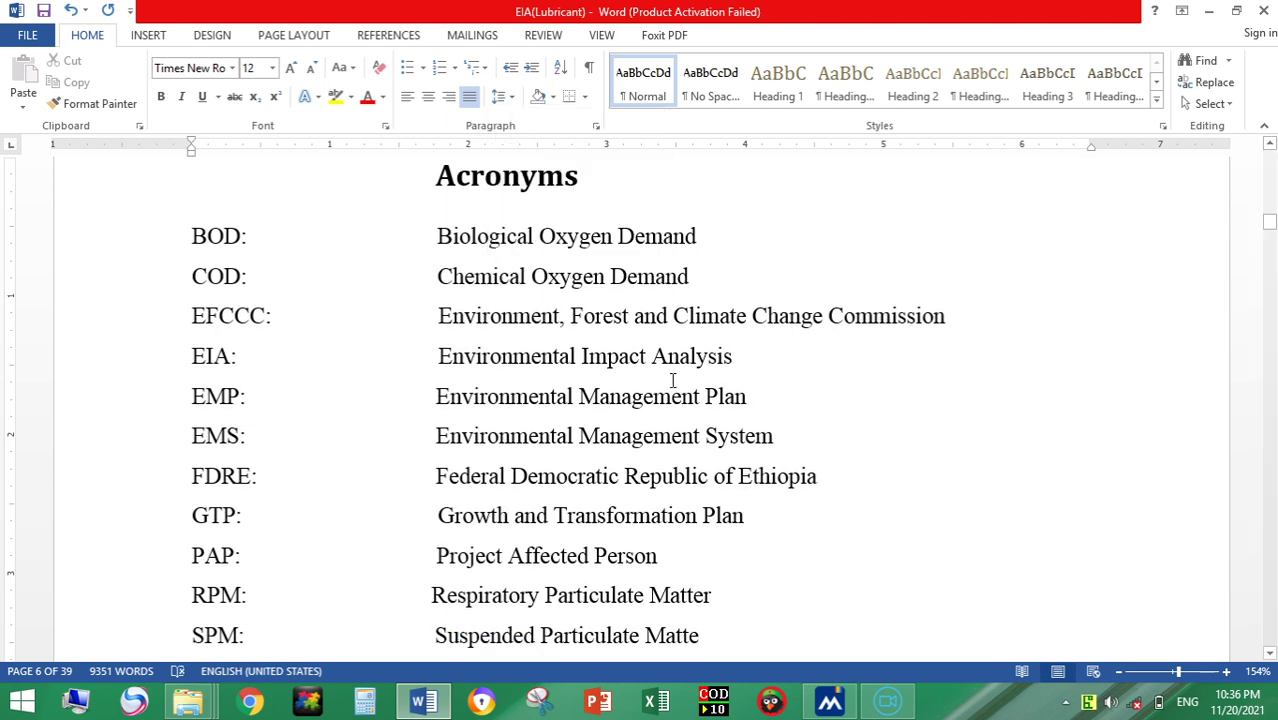
left_click(584, 97)
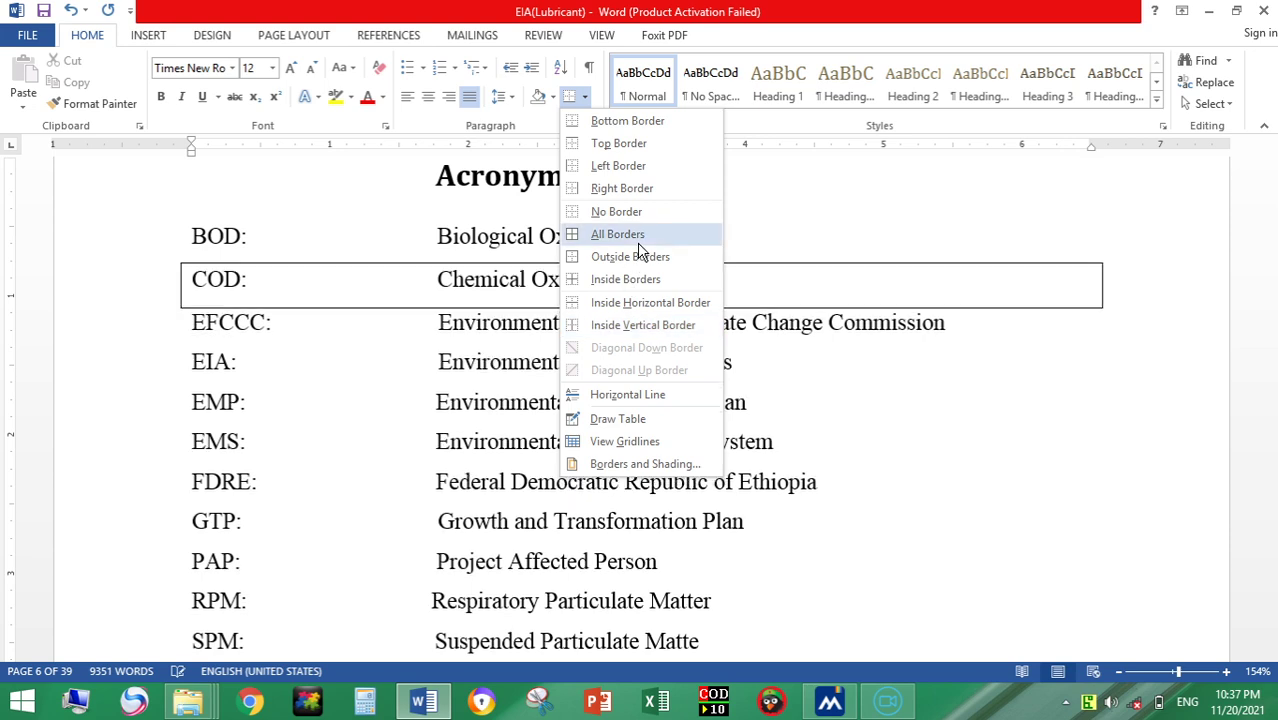
left_click(777, 346)
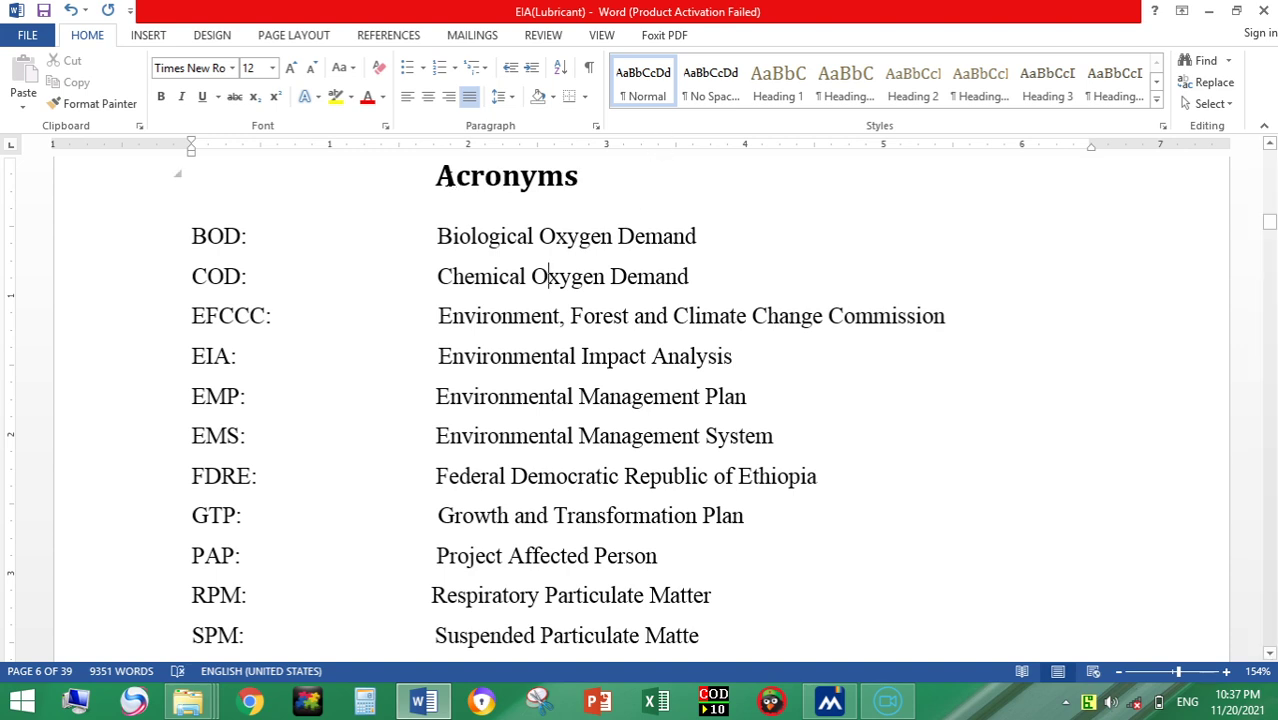
Reapply Heading 1 to the Acronyms heading after viewing the full Styles gallery.
left_click(454, 176)
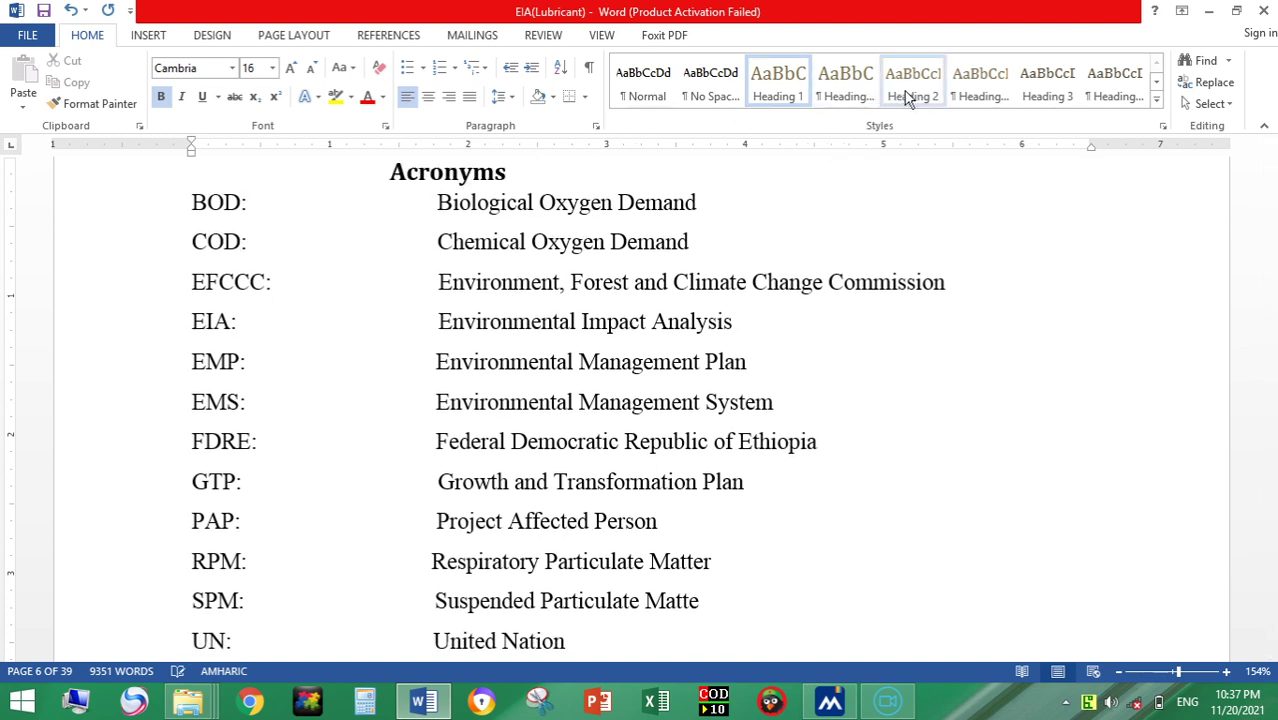
left_click(479, 232)
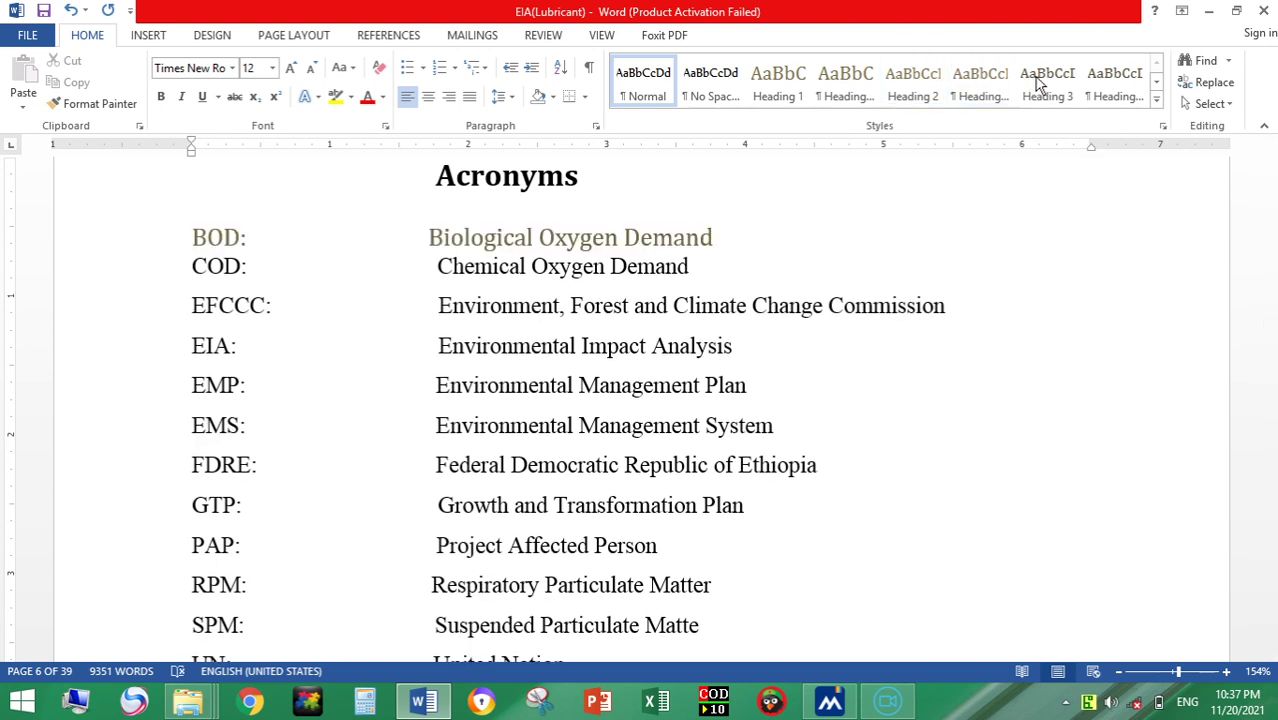
left_click(1157, 103)
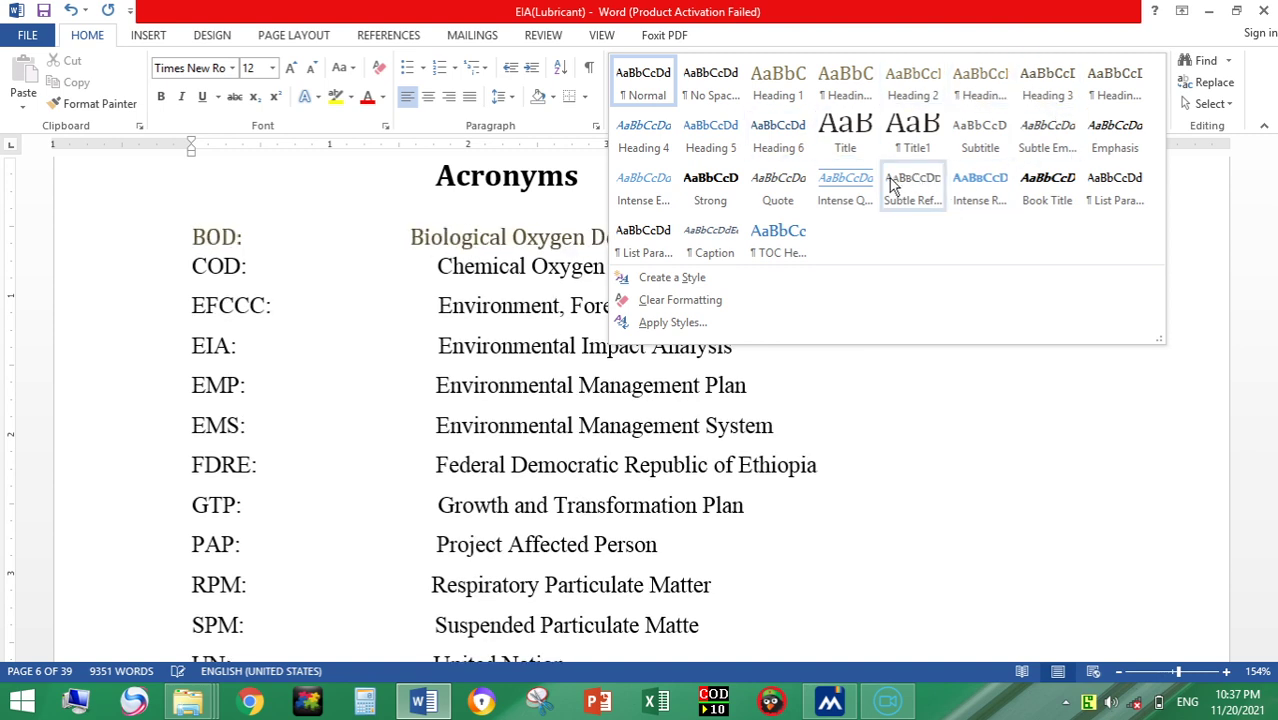
left_click(863, 379)
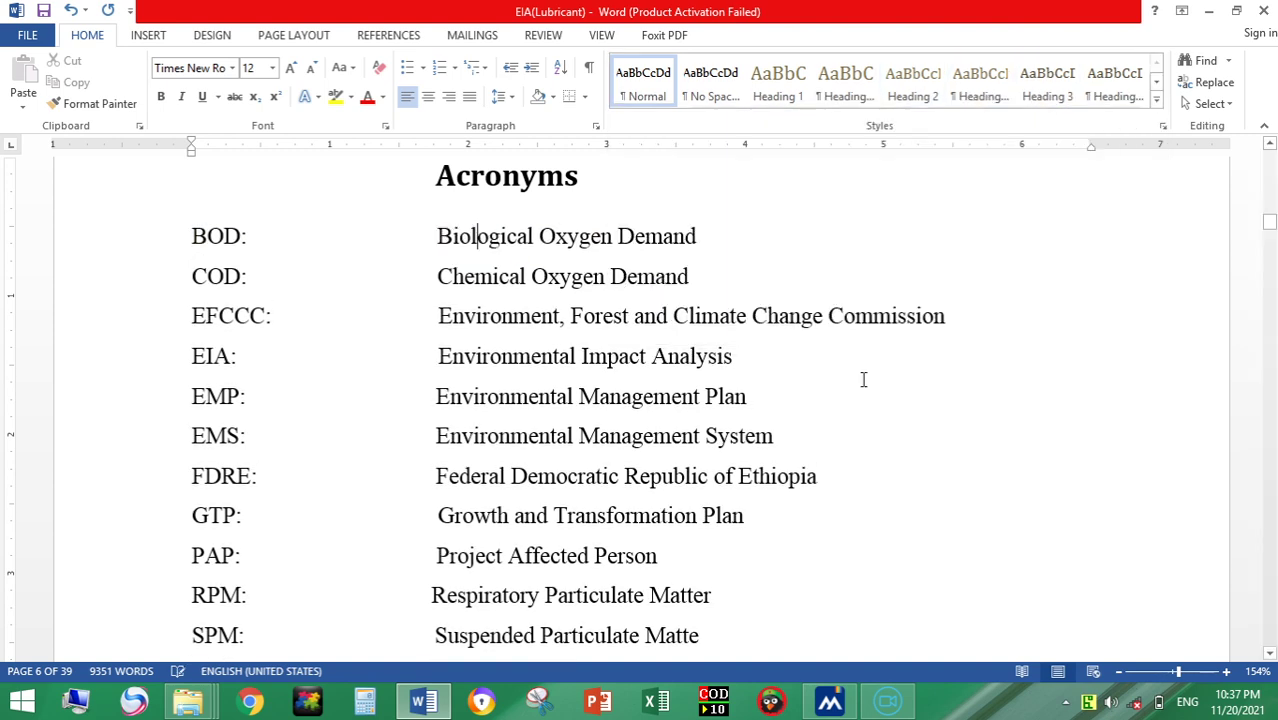
left_click(517, 175)
scroll(483, 209, "up", 3)
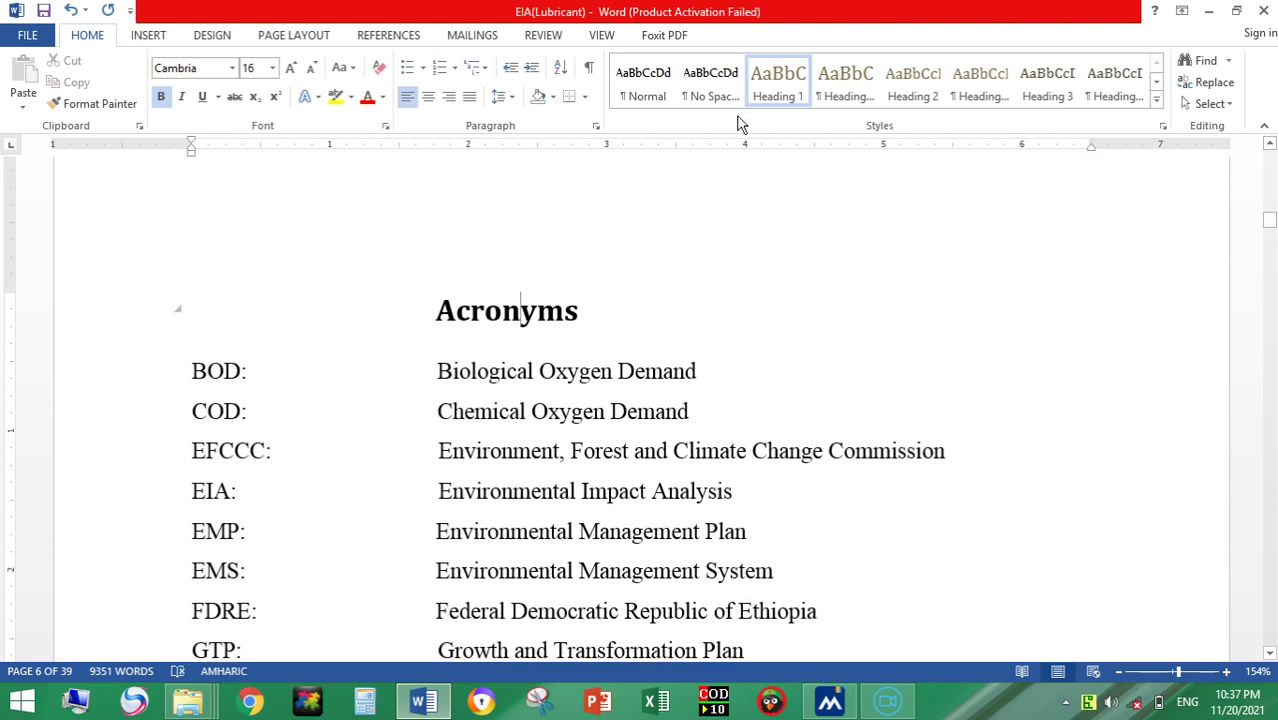
left_click(770, 87)
Undo the new numbered Heading 2 line, removing the stray 1 and empty line under Acronyms.
key("Return")
type("1.")
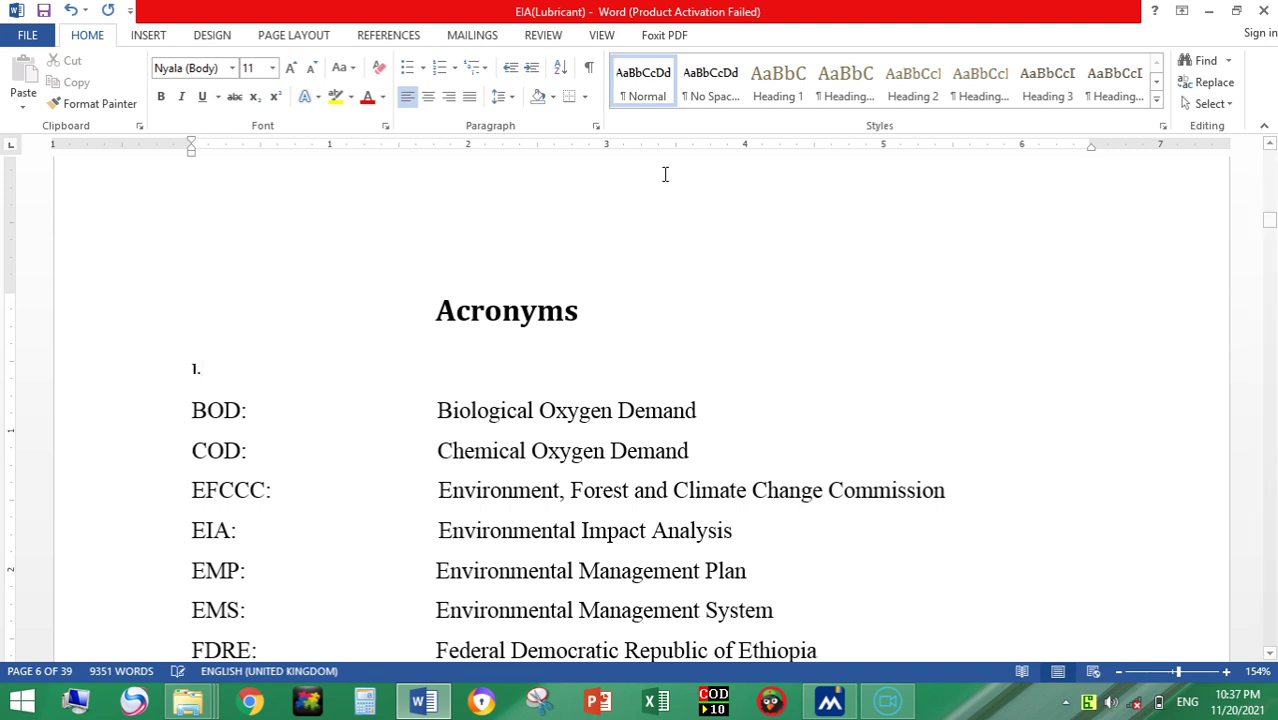
left_click(905, 97)
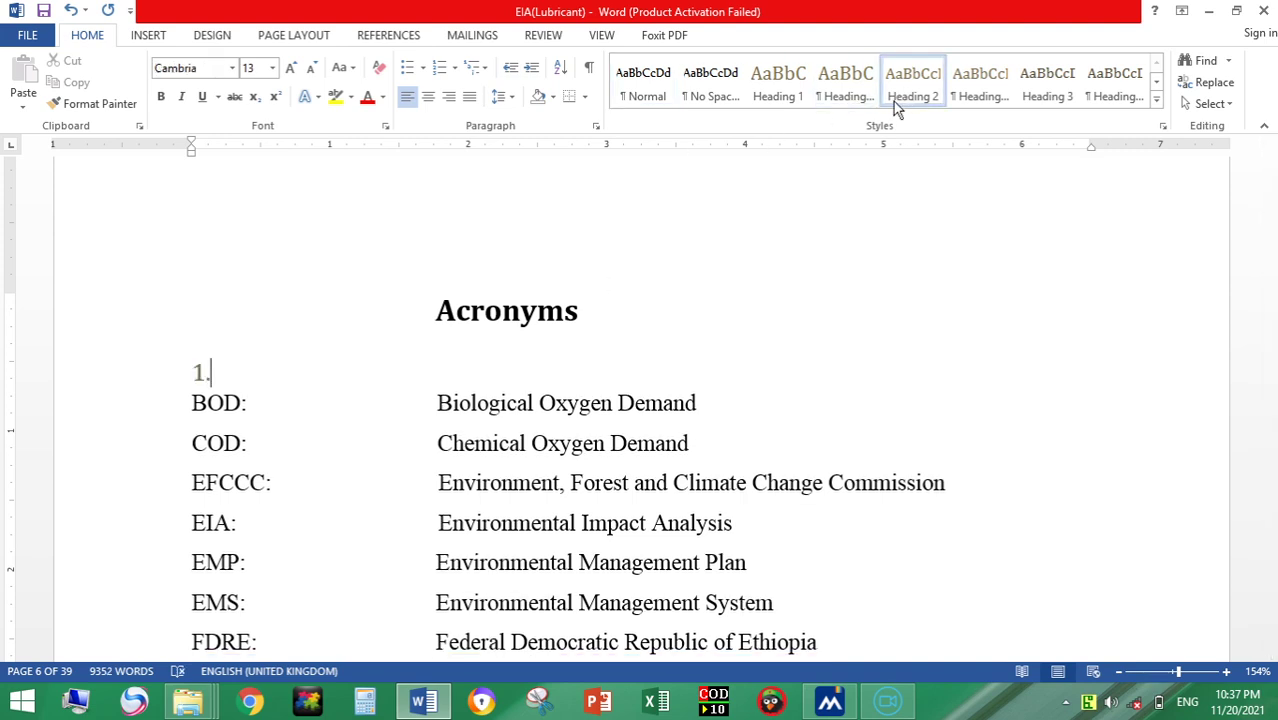
left_click(70, 11)
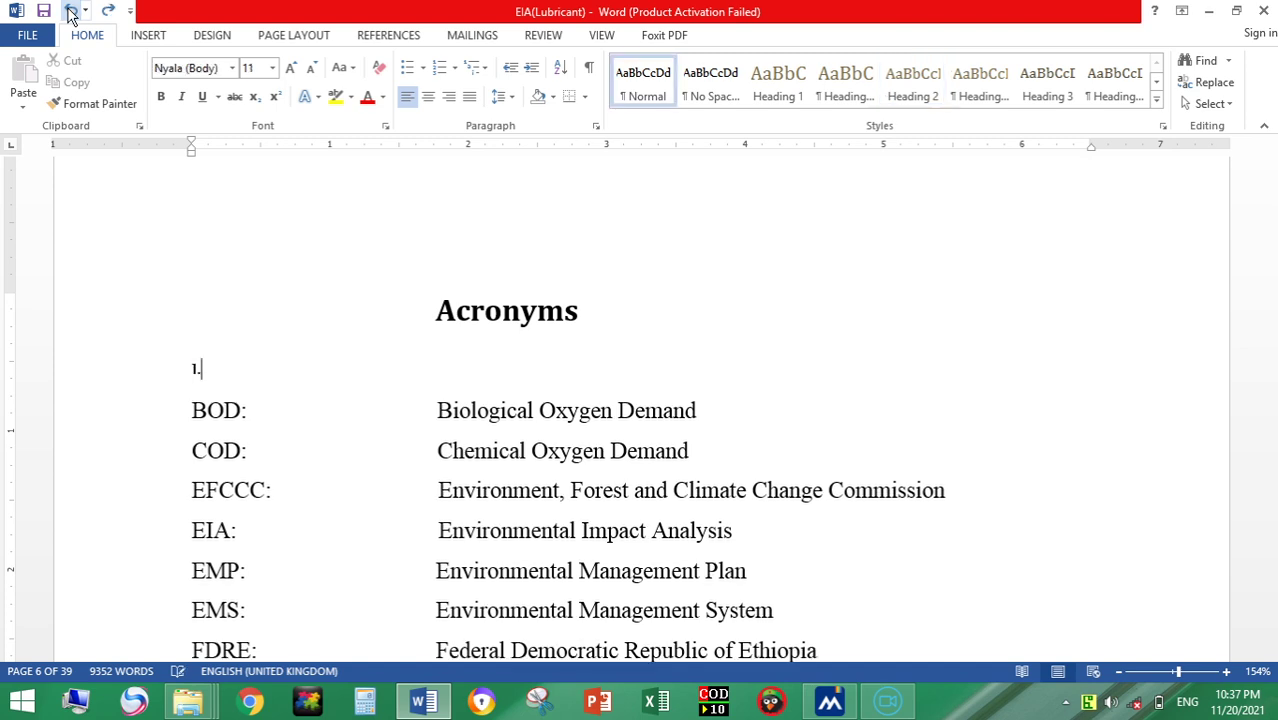
left_click(70, 11)
left_click(72, 11)
left_click(72, 11)
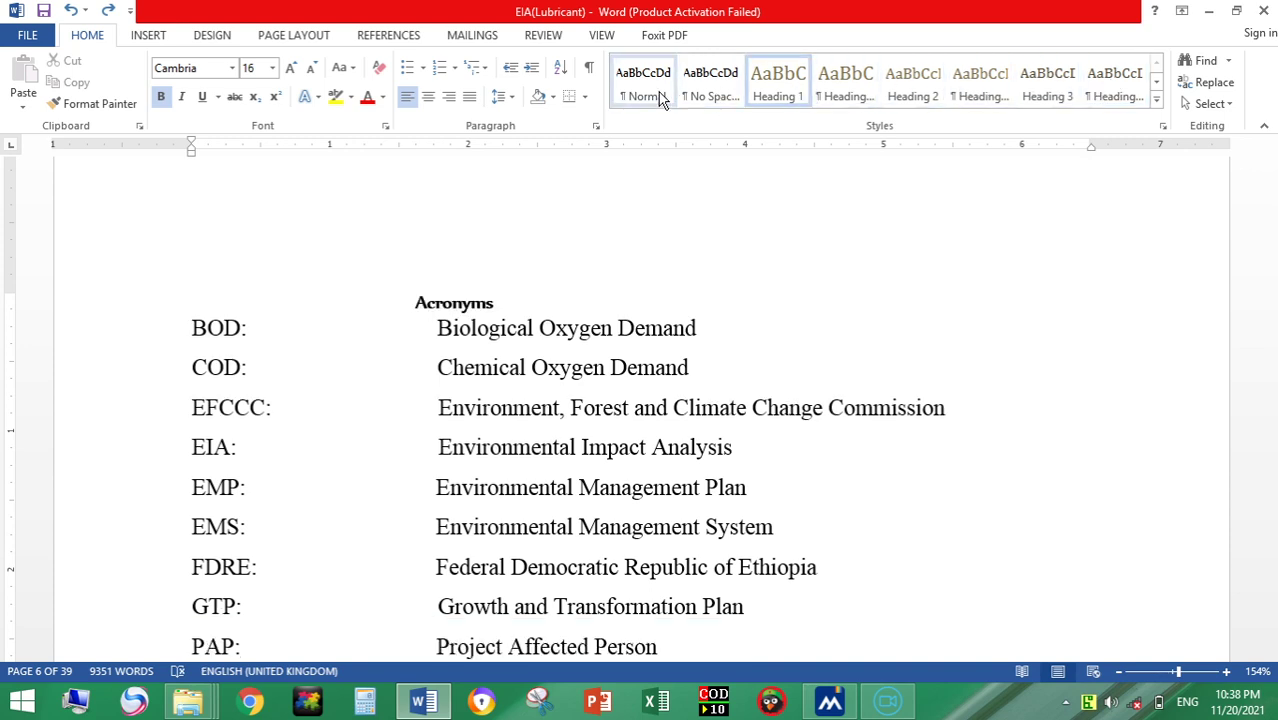
Set the Acronyms title's heading style, then open and close the Find options.
left_click(836, 92)
left_click(1050, 92)
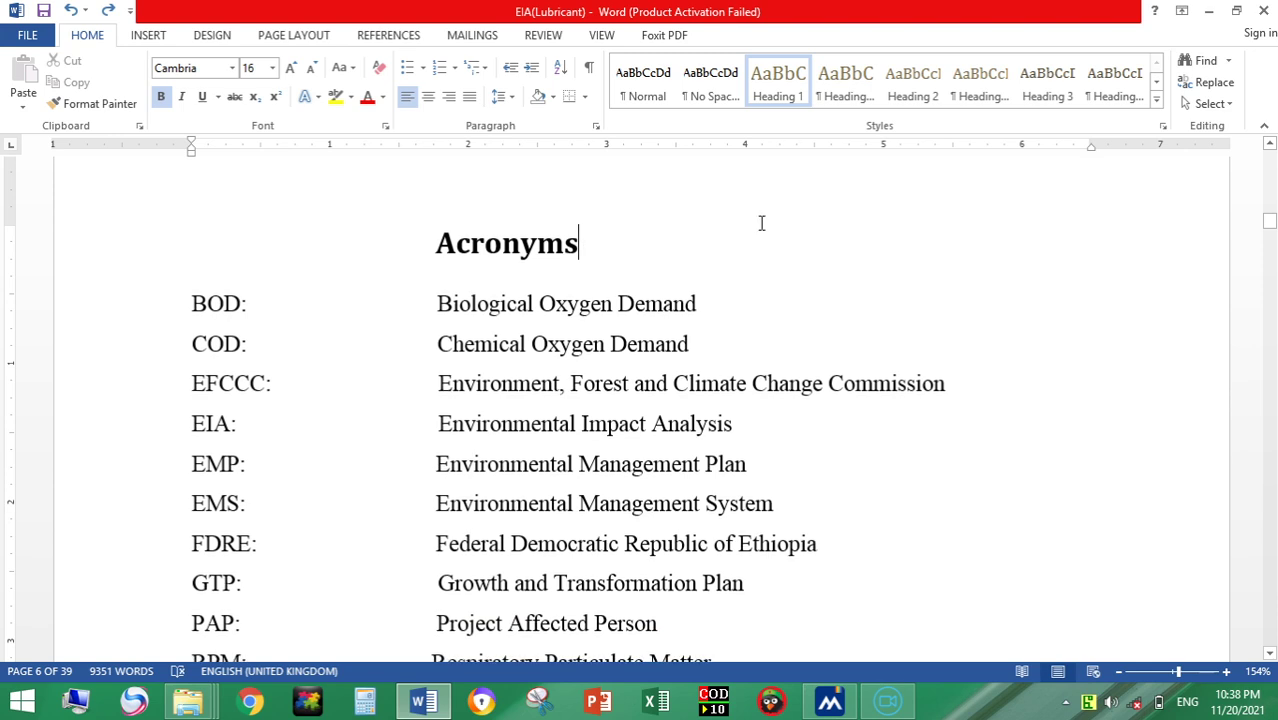
left_click(1228, 61)
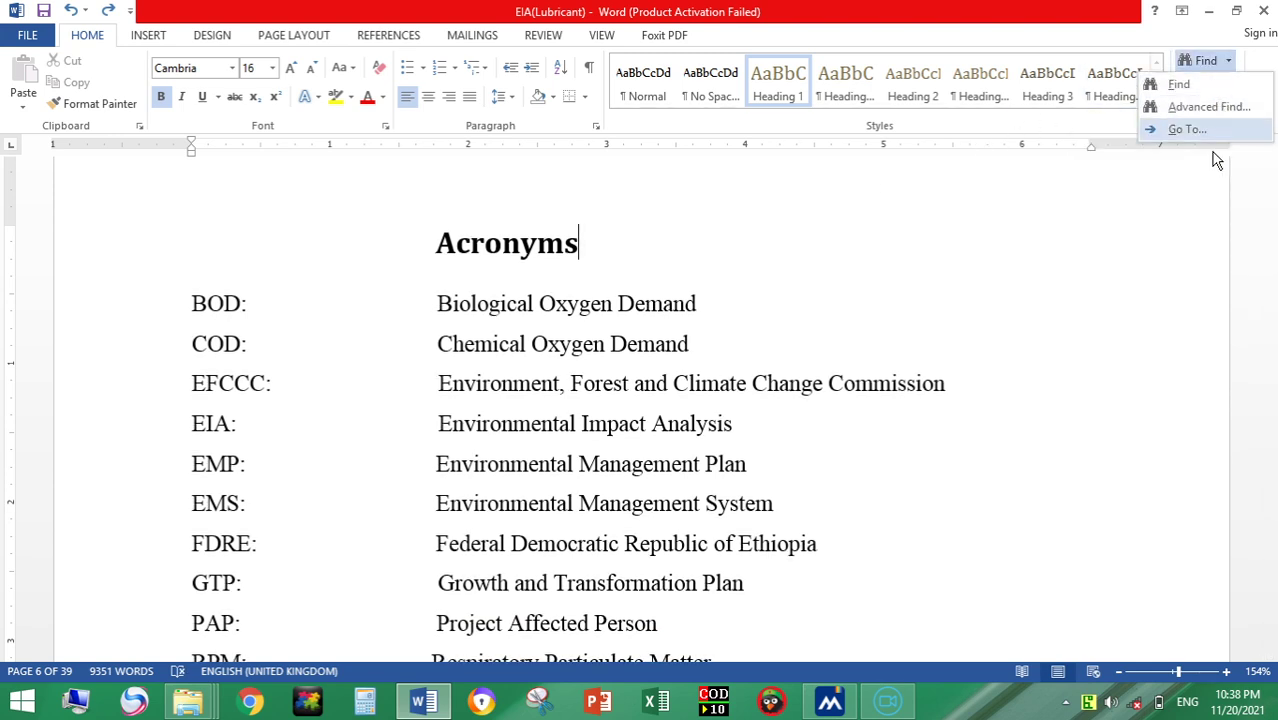
left_click(1127, 208)
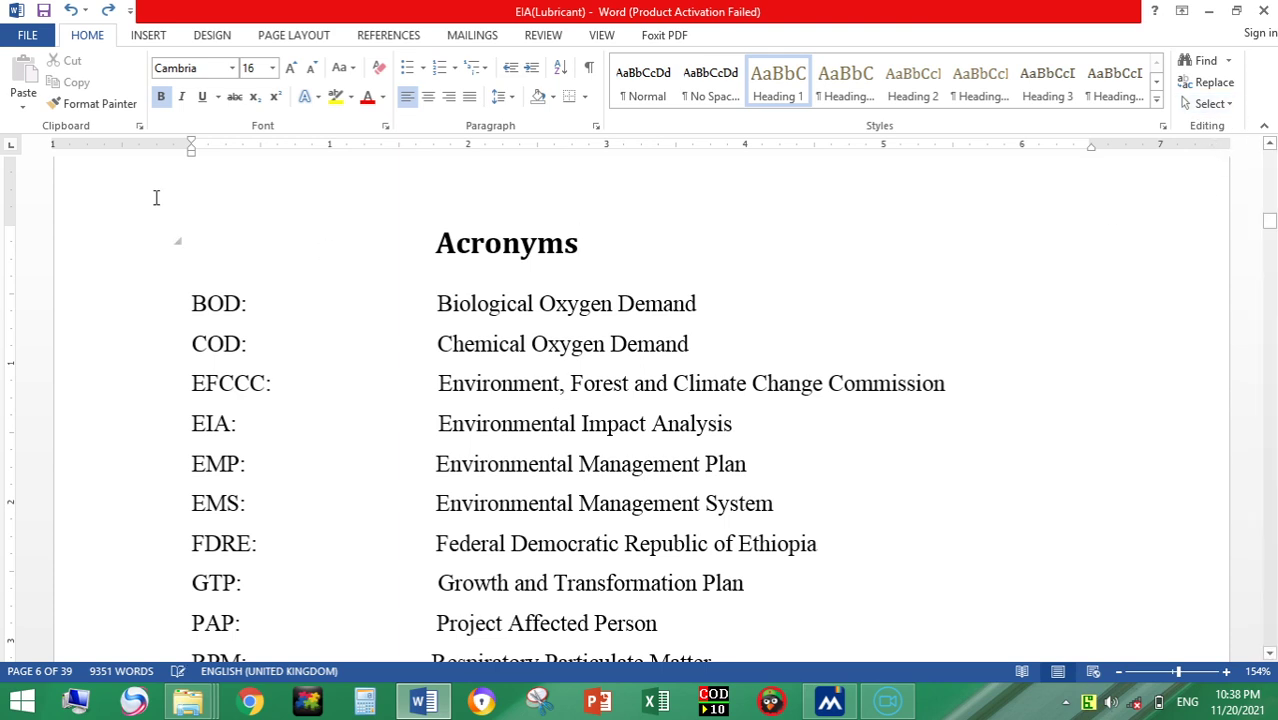
left_click(150, 36)
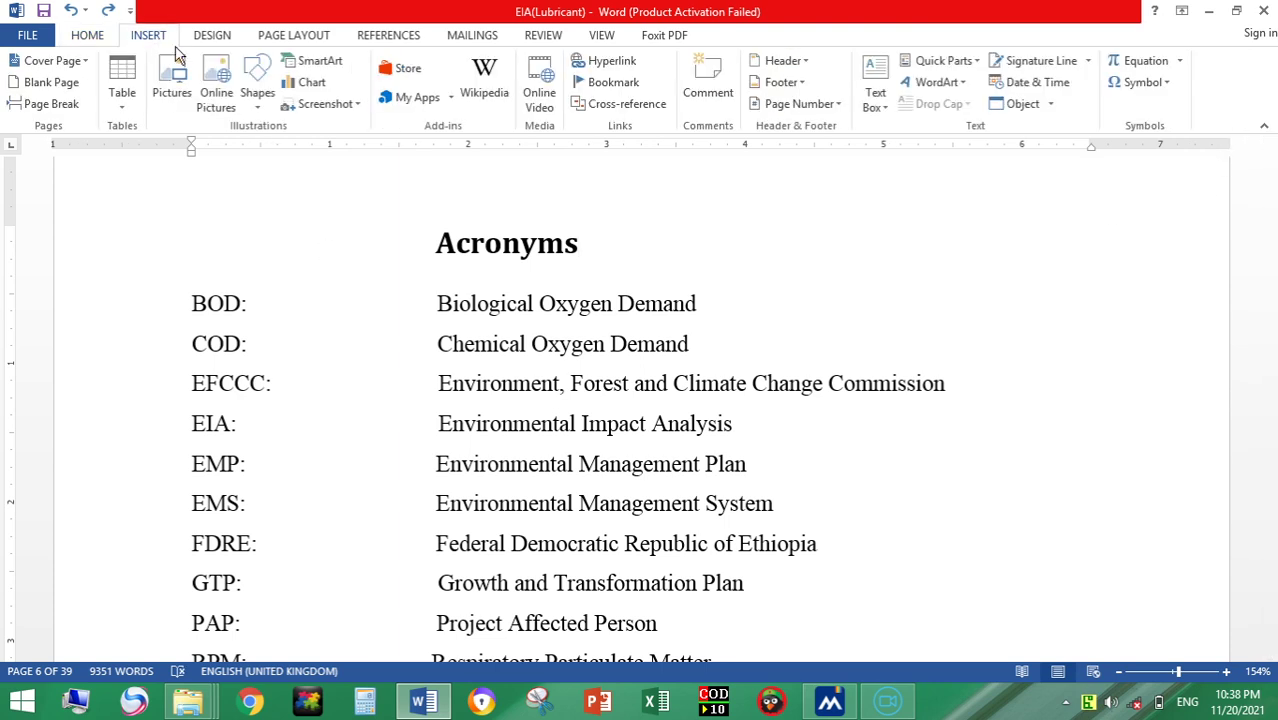
Preview the Cover Page designs and the Table size grid without inserting anything.
left_click(60, 60)
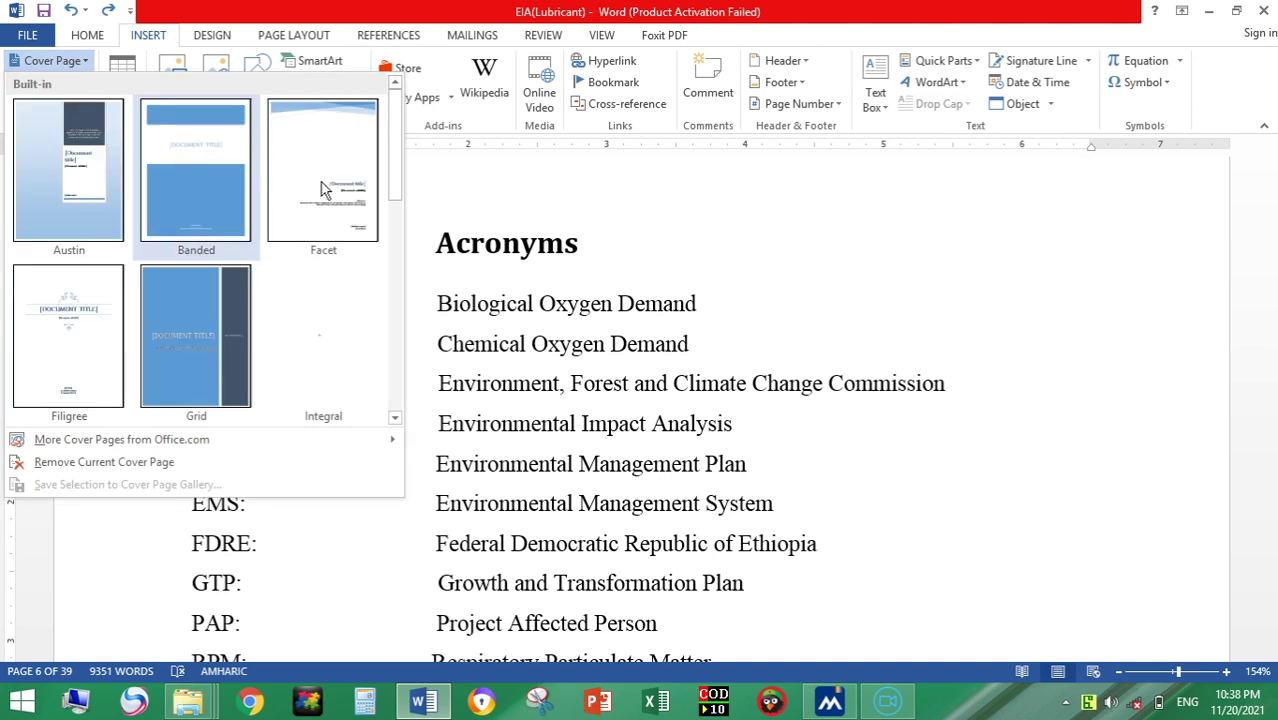
left_click(422, 214)
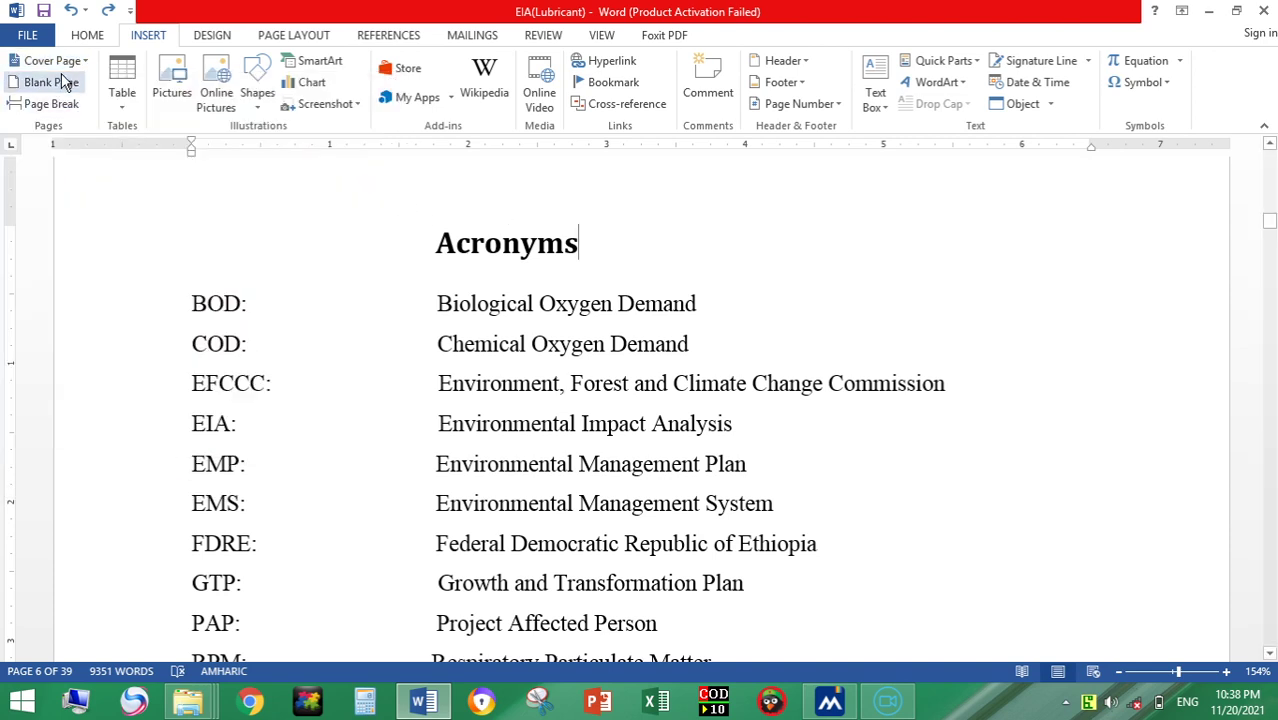
left_click(124, 108)
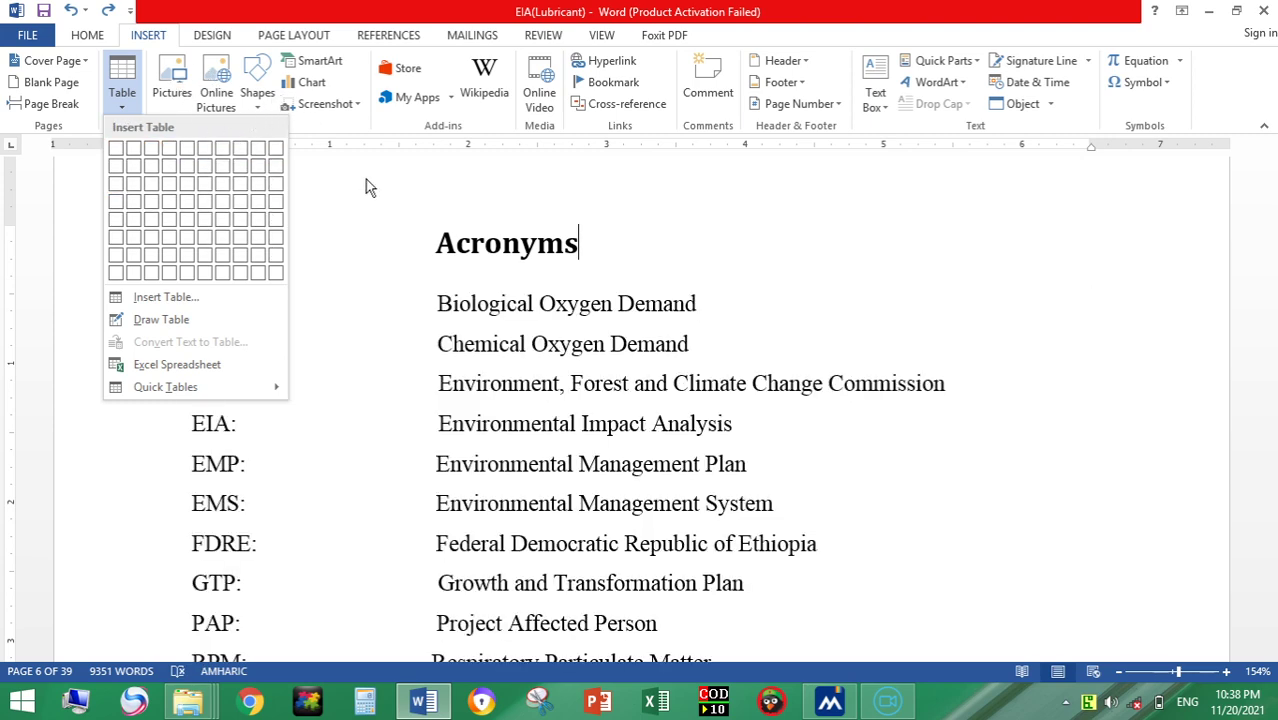
left_click(368, 235)
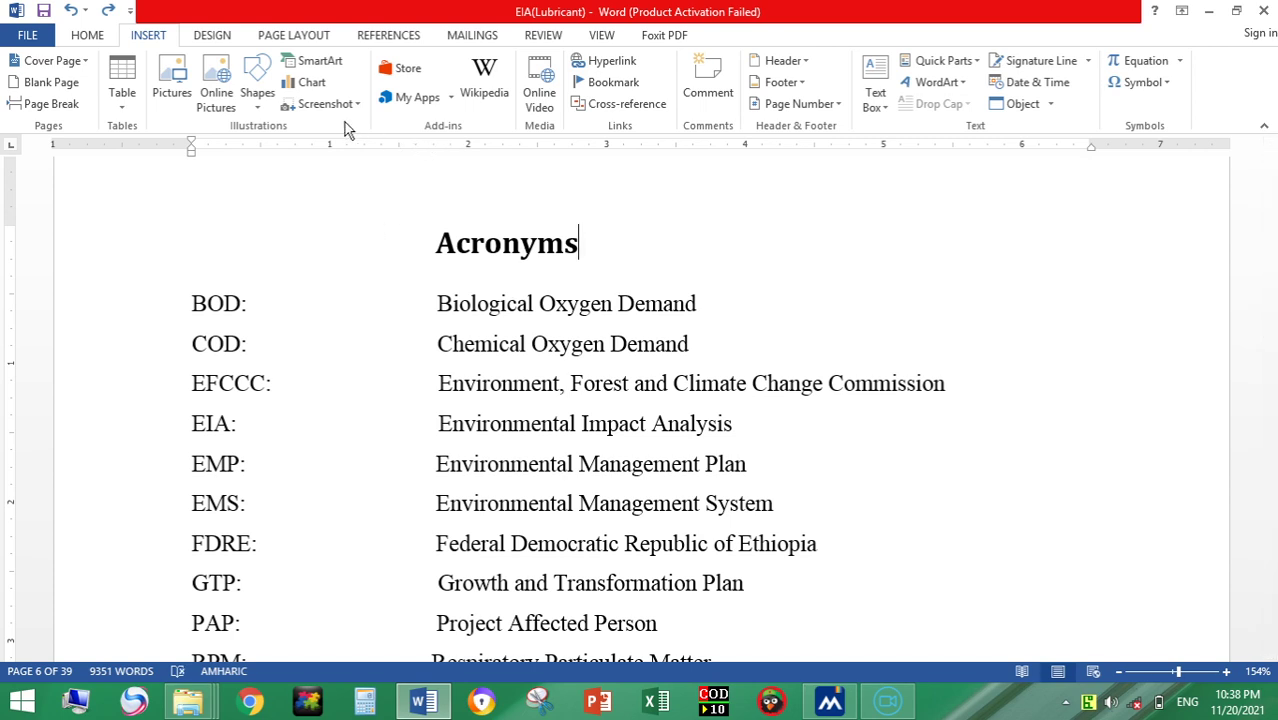
left_click(265, 112)
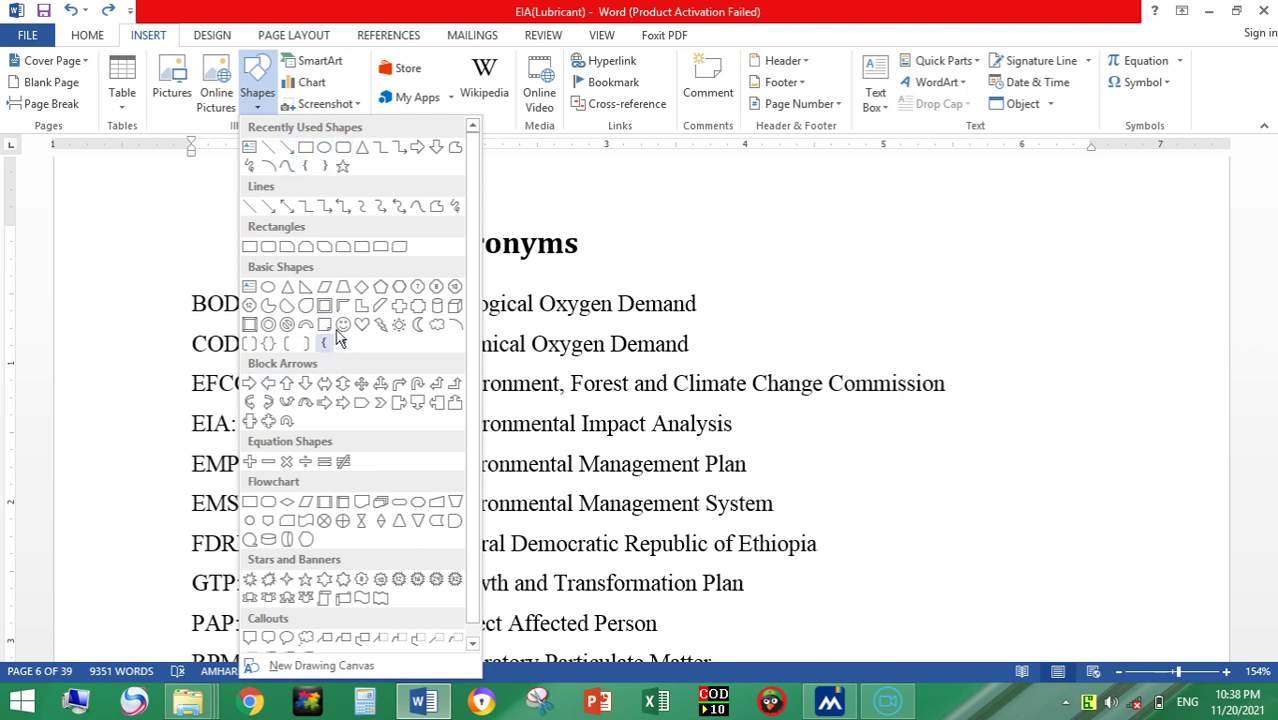
Draw a short arrow right of Acronyms, style it plain black, and nudge it lower.
left_click(293, 155)
left_click_drag(598, 251, 676, 243)
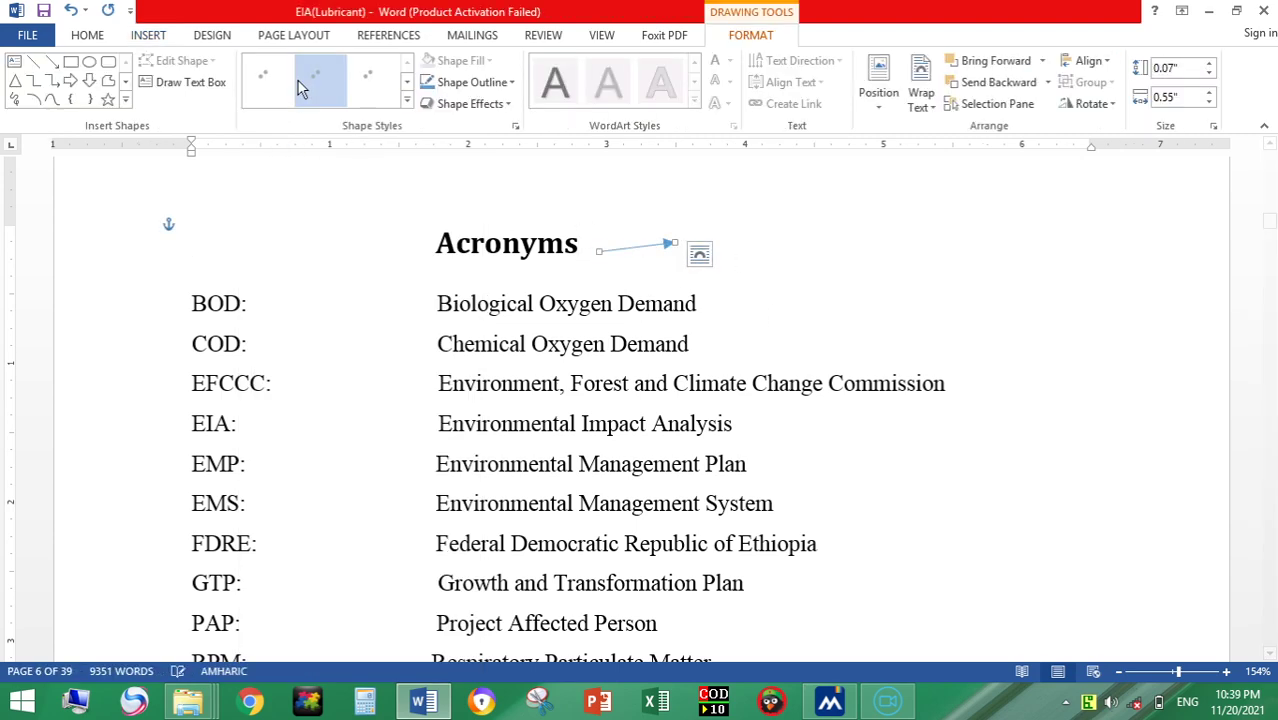
left_click(283, 112)
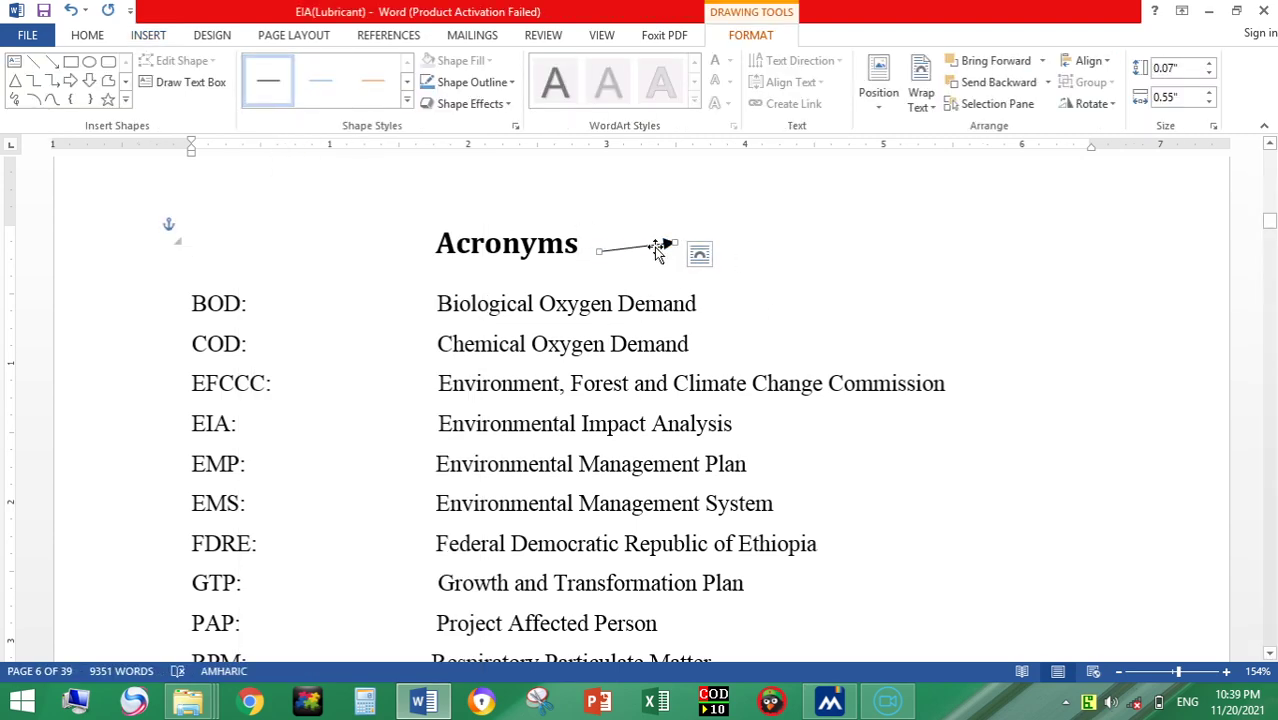
left_click_drag(657, 250, 668, 258)
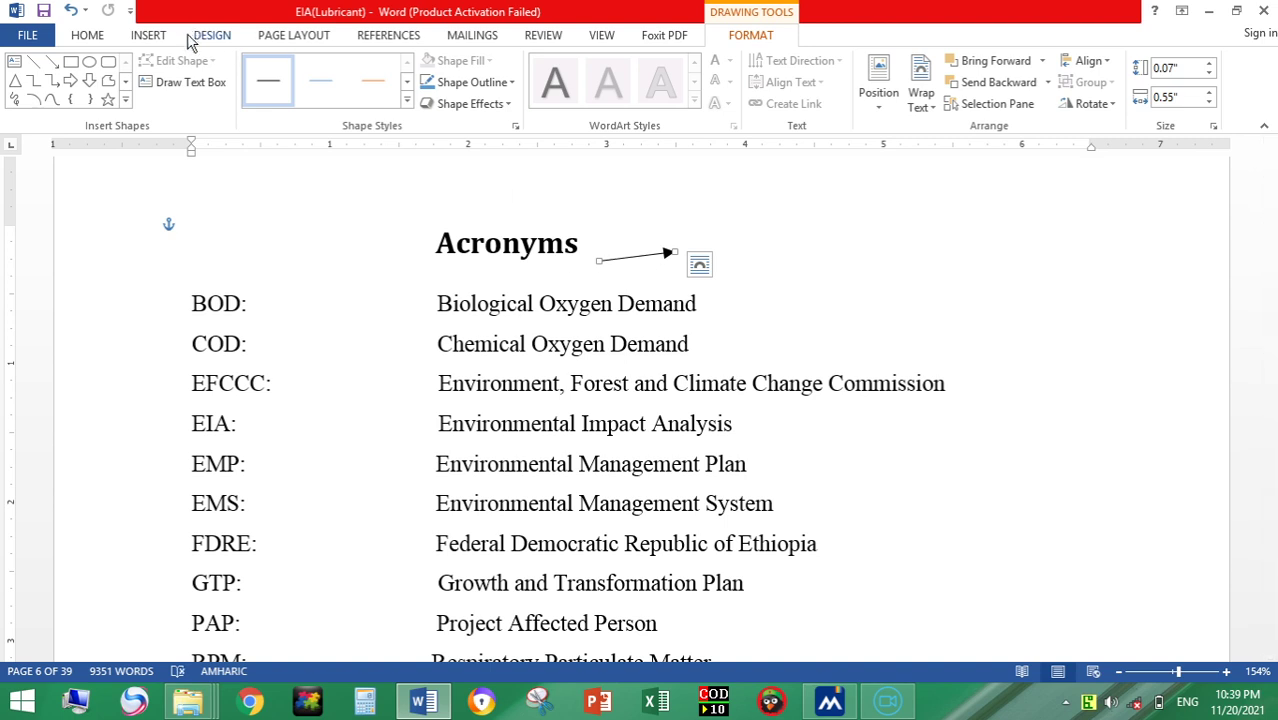
left_click(150, 36)
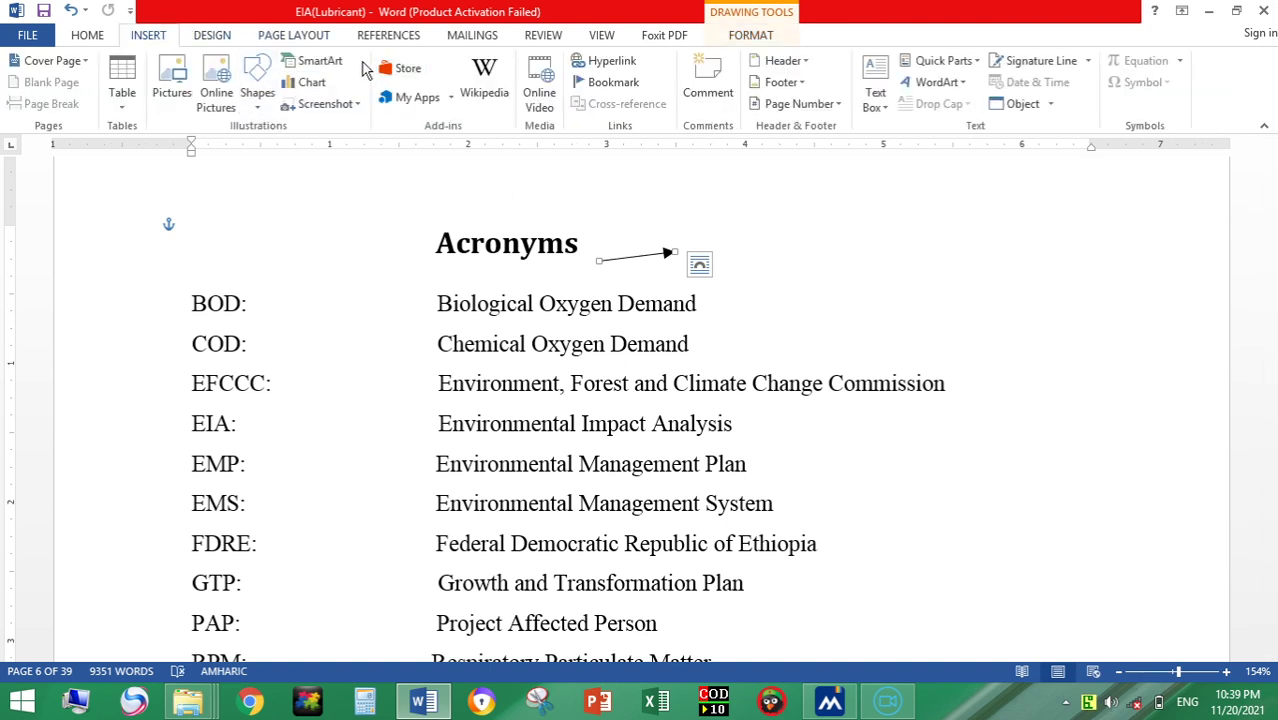
Insert a Basic Radial SmartArt from the Cycle layouts, after previewing Segmented Cycle, and select it.
left_click(320, 61)
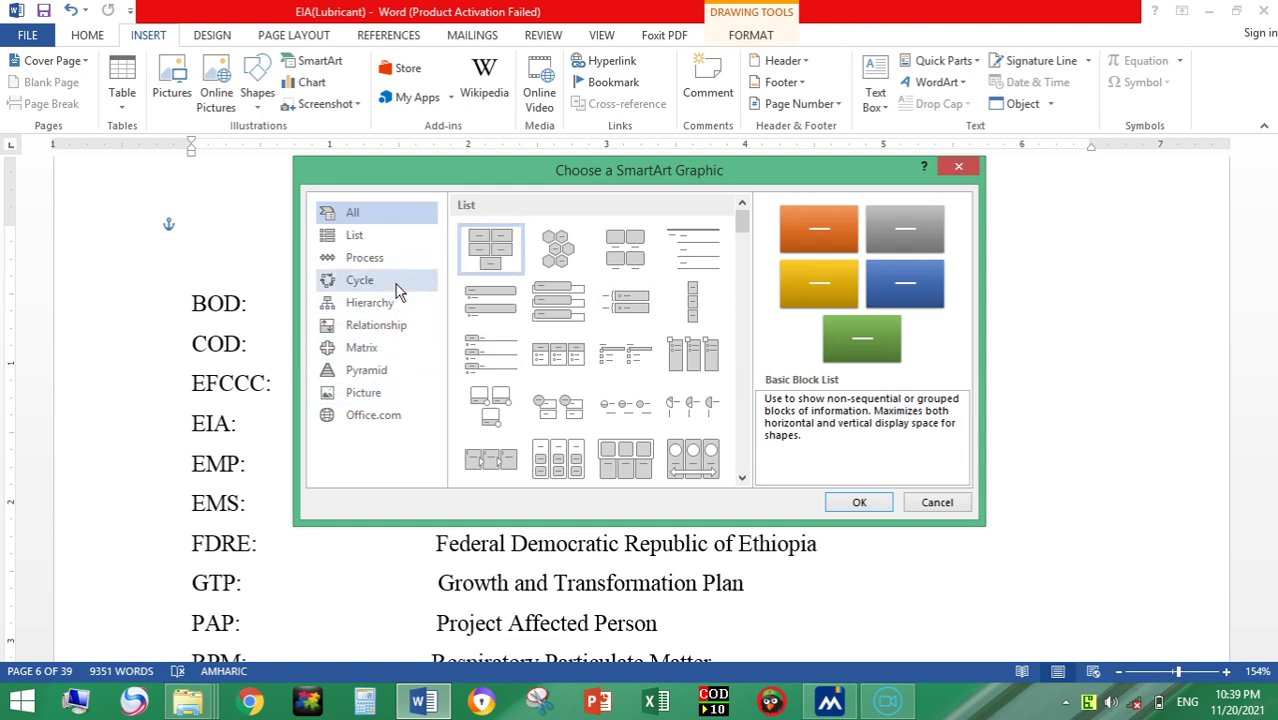
left_click(398, 281)
left_click(617, 289)
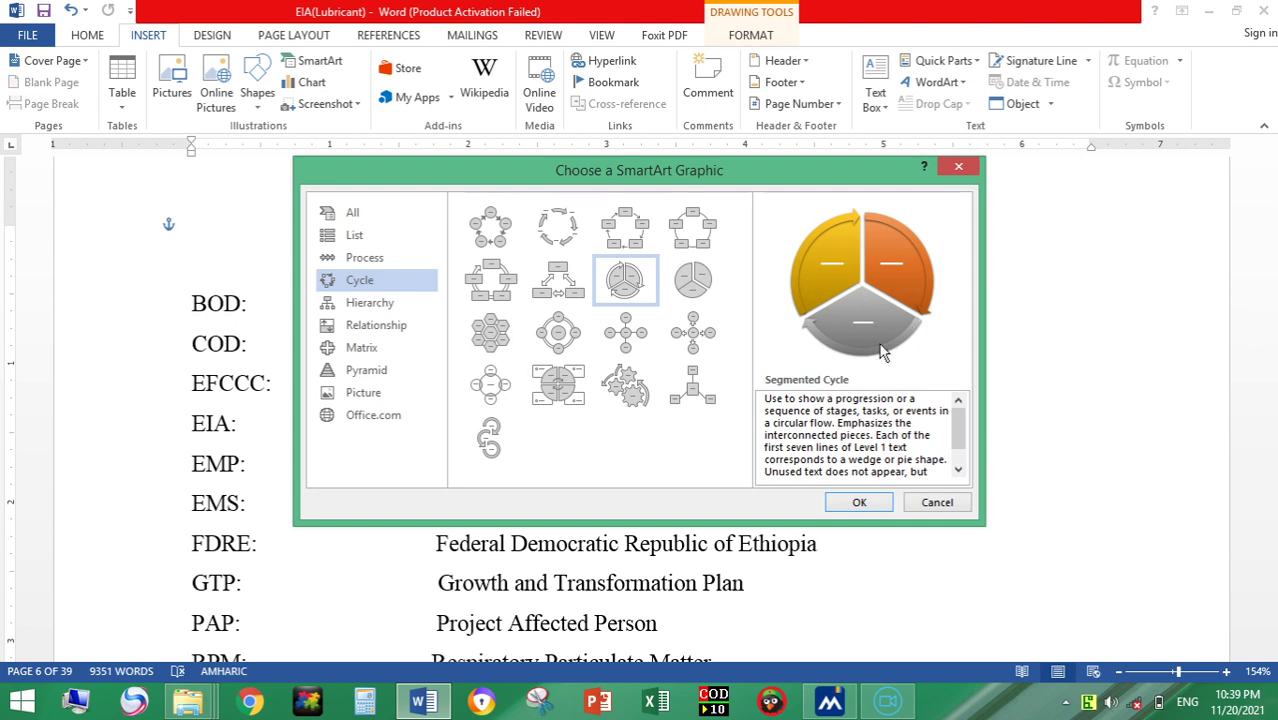
left_click(614, 338)
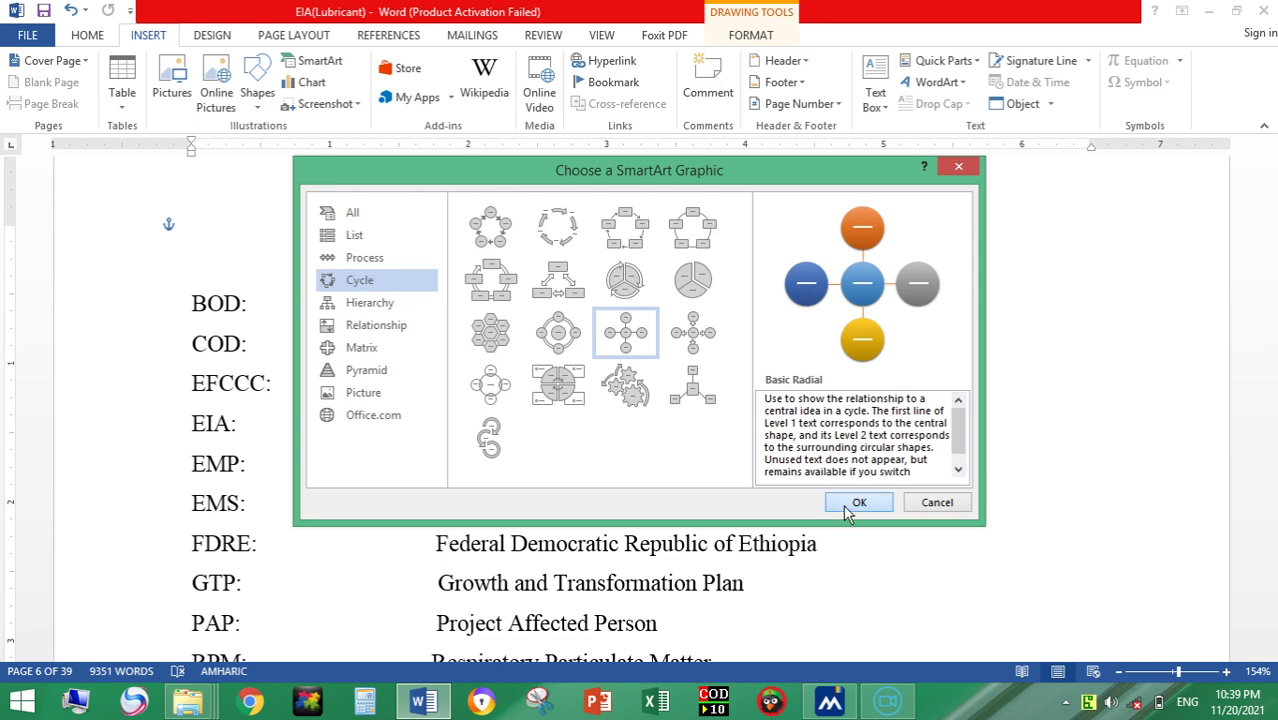
left_click(859, 502)
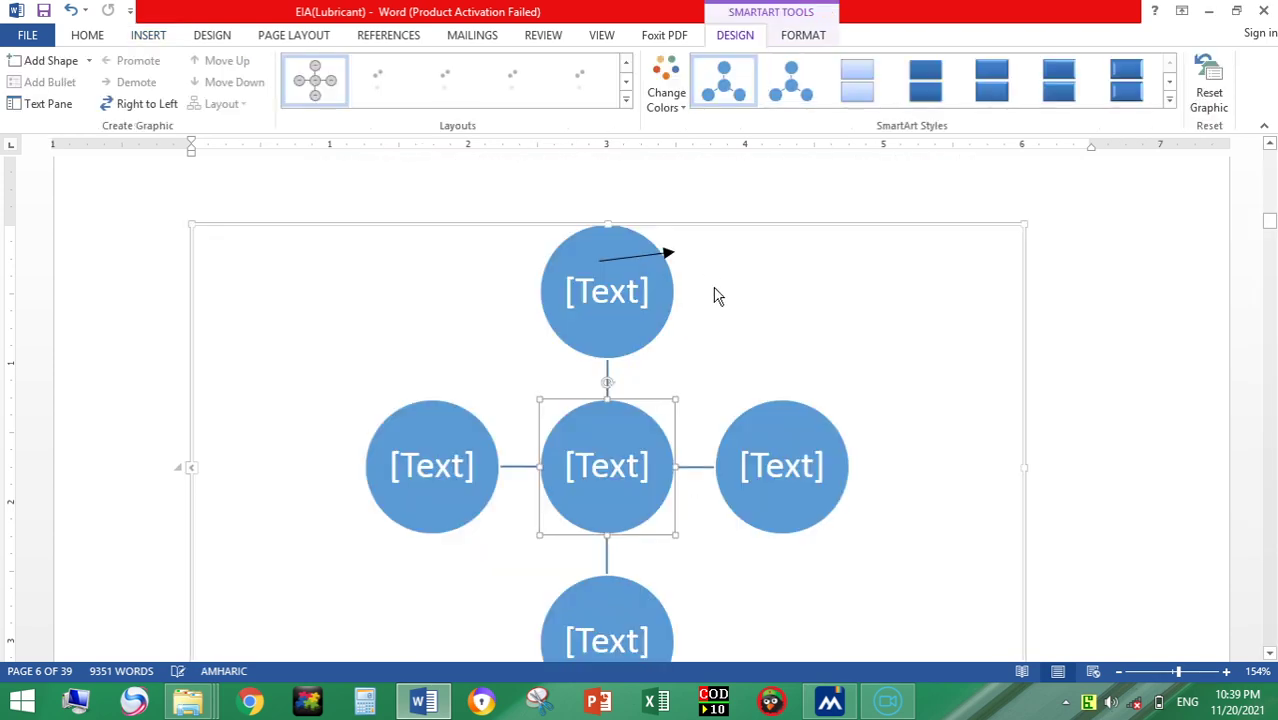
left_click(656, 362)
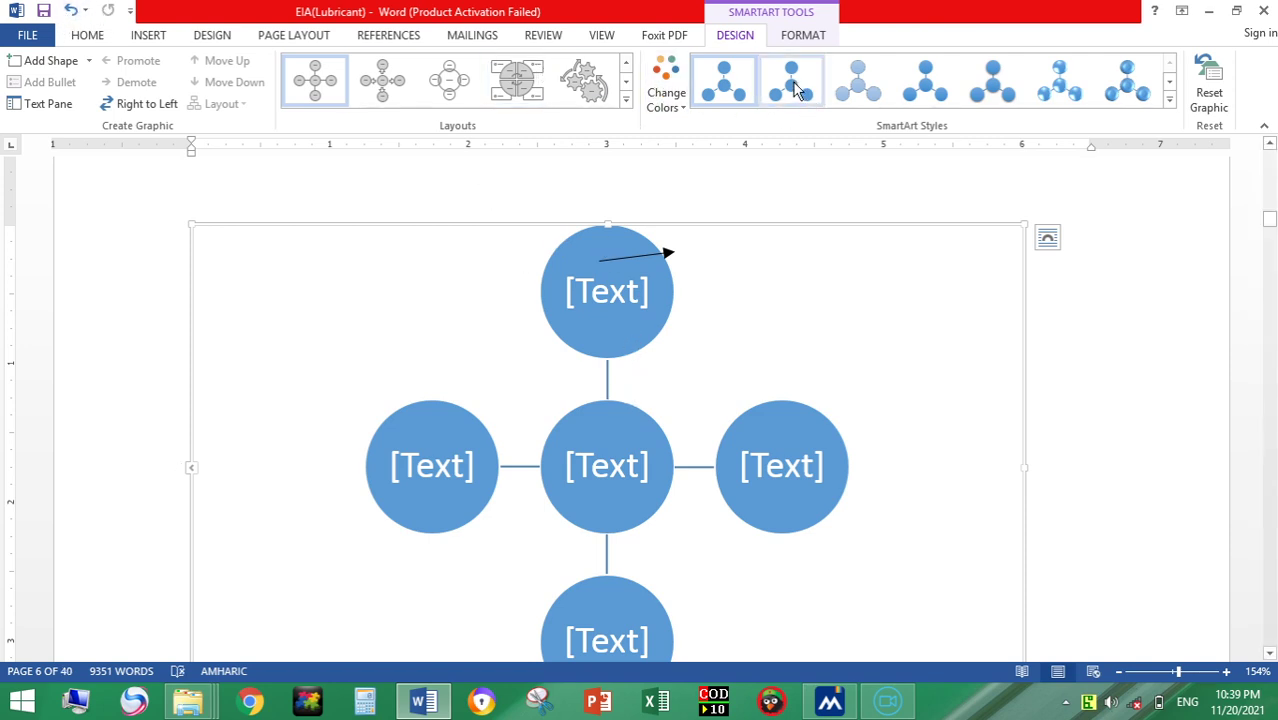
Apply the Colorful colour scheme to the radial diagram's circles.
left_click(667, 85)
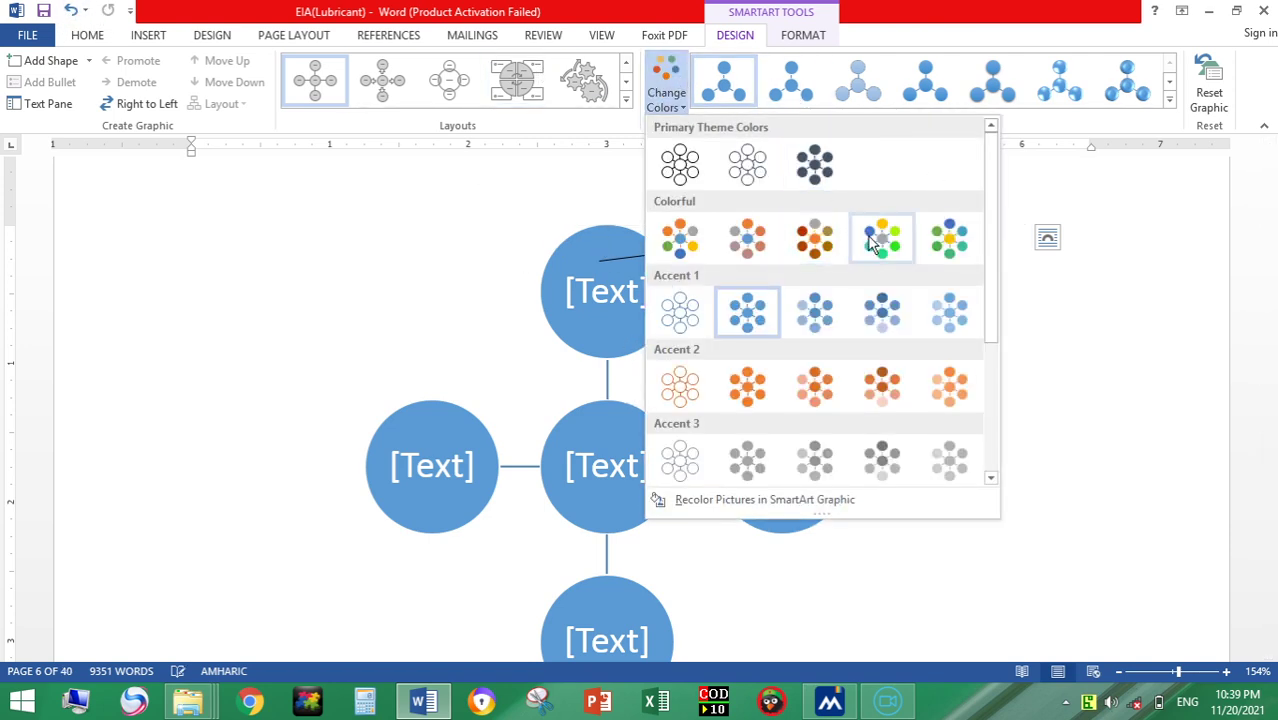
left_click(875, 243)
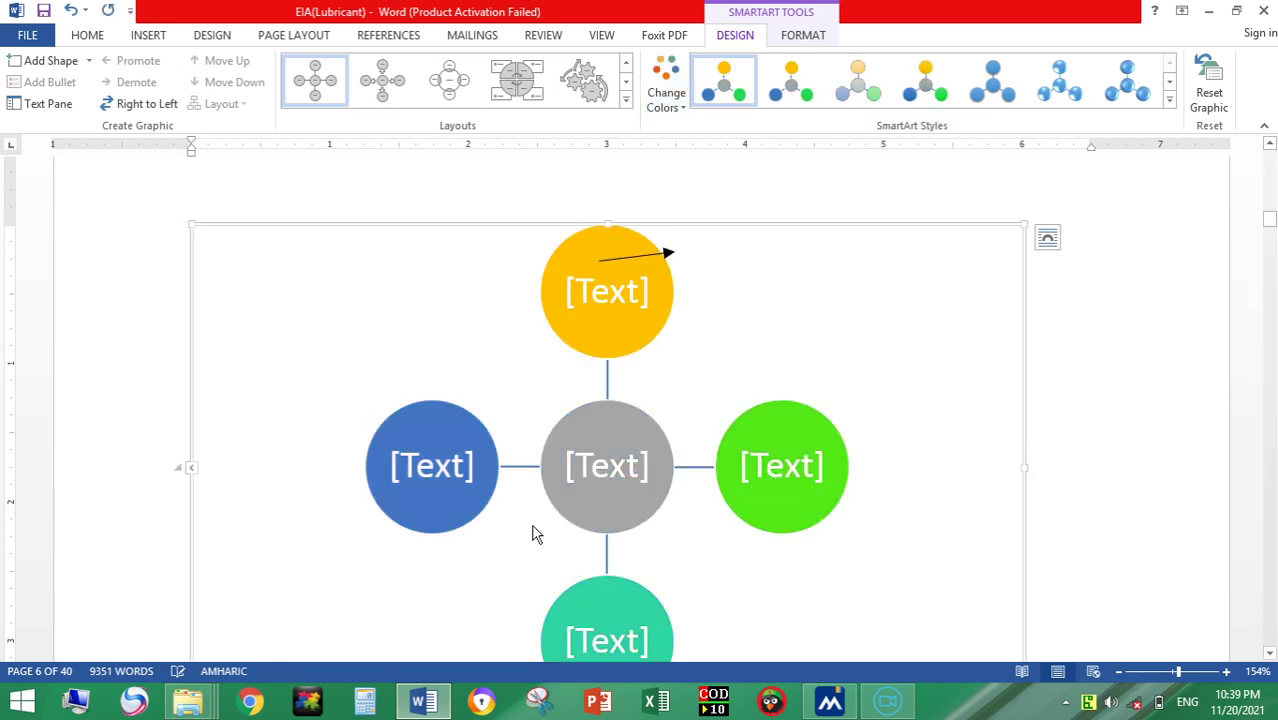
left_click(156, 36)
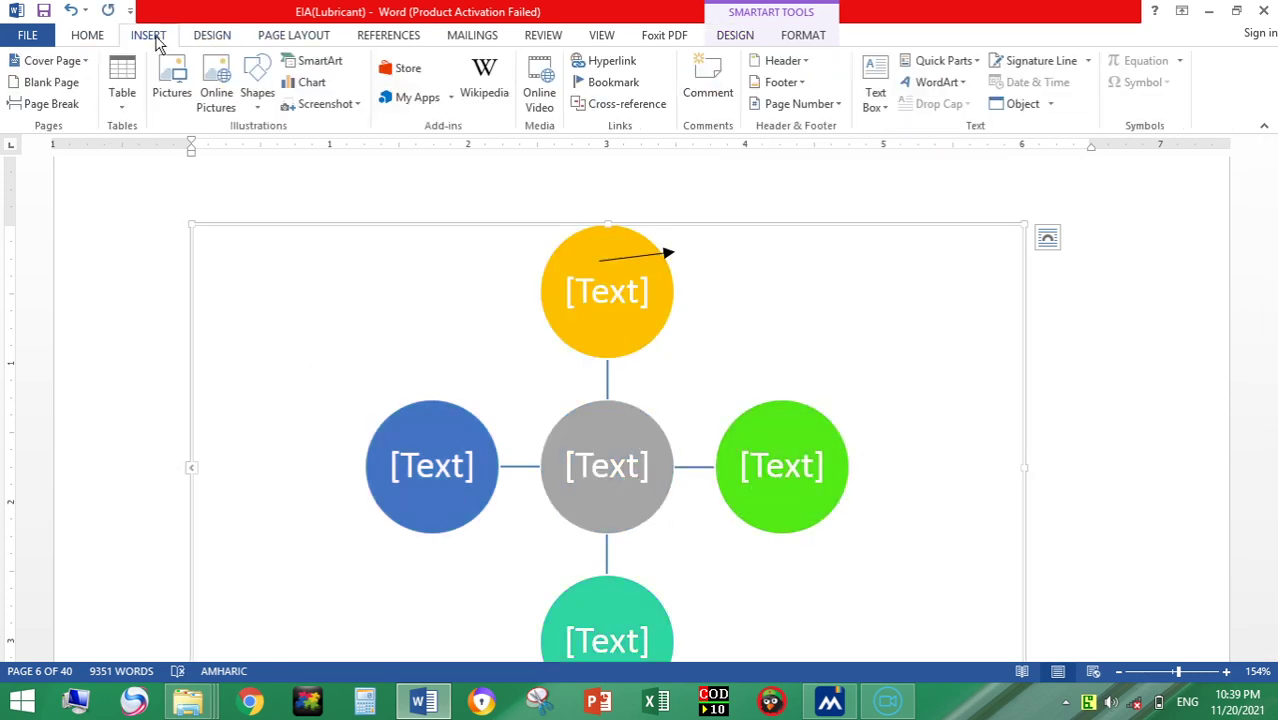
Browse the Stock chart types, previewing Open-High-Low-Close, and close without inserting a chart.
left_click(325, 88)
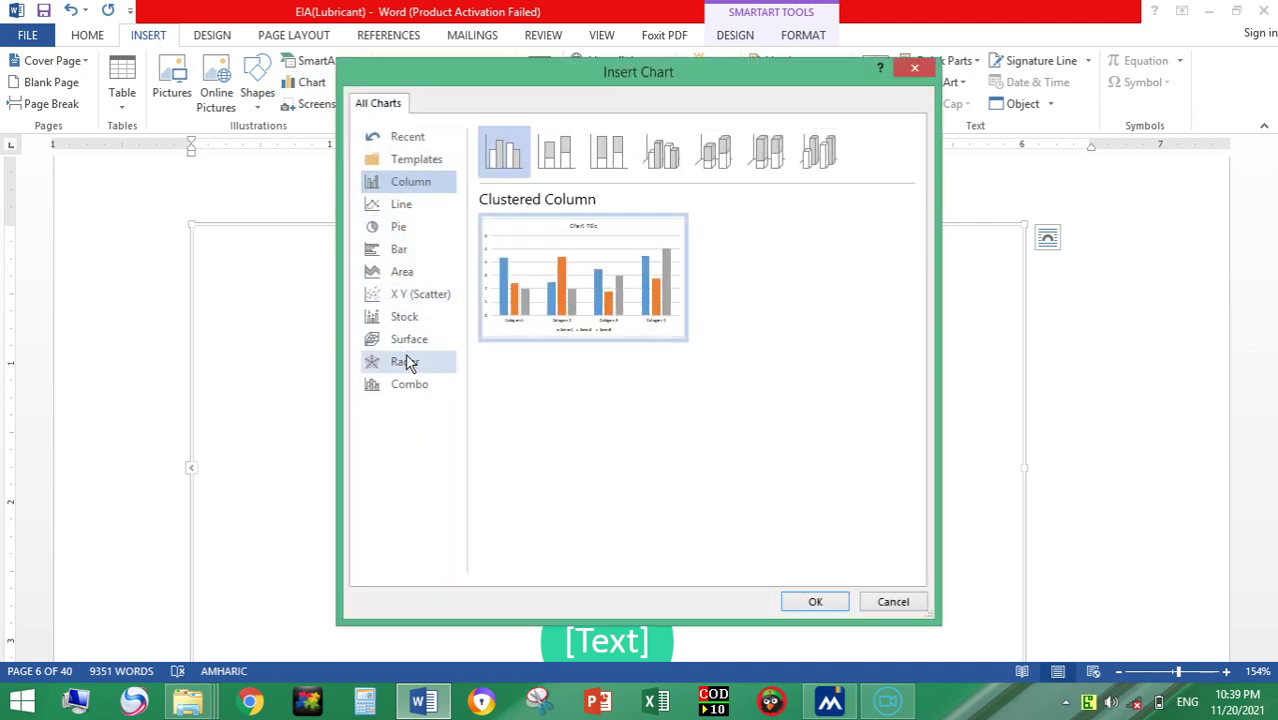
left_click(406, 318)
mouse_move(560, 244)
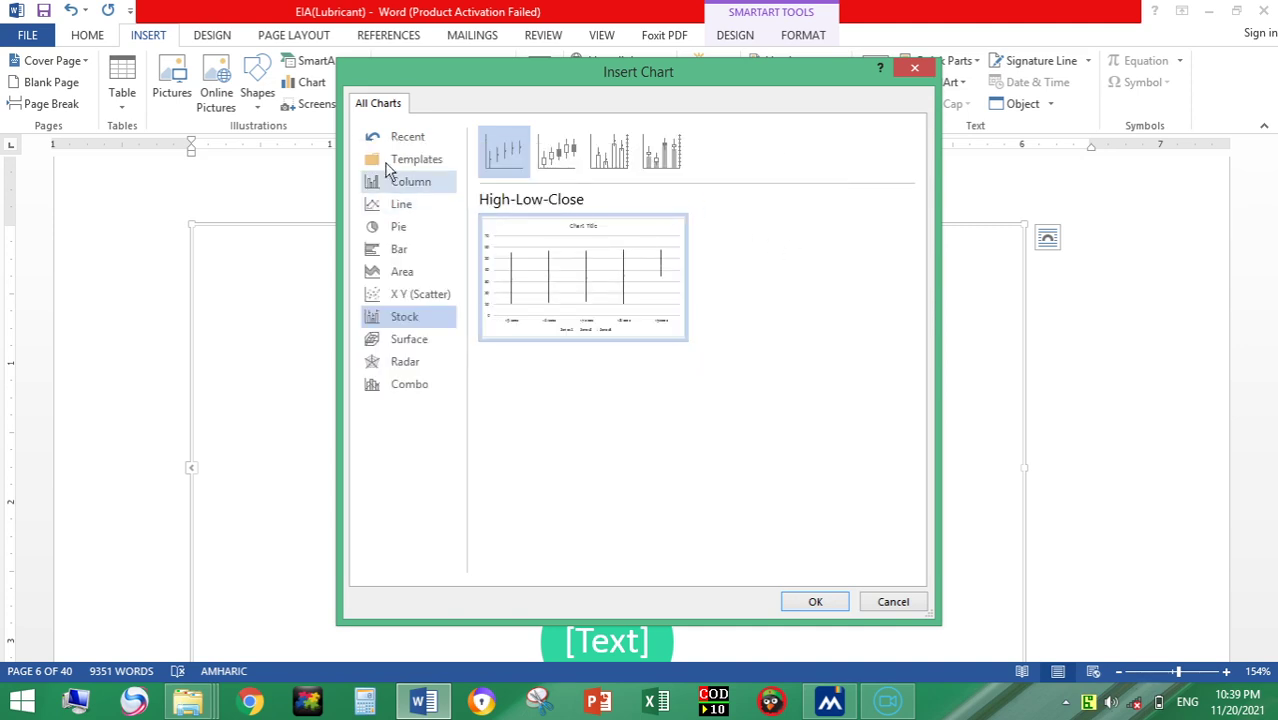
left_click(558, 152)
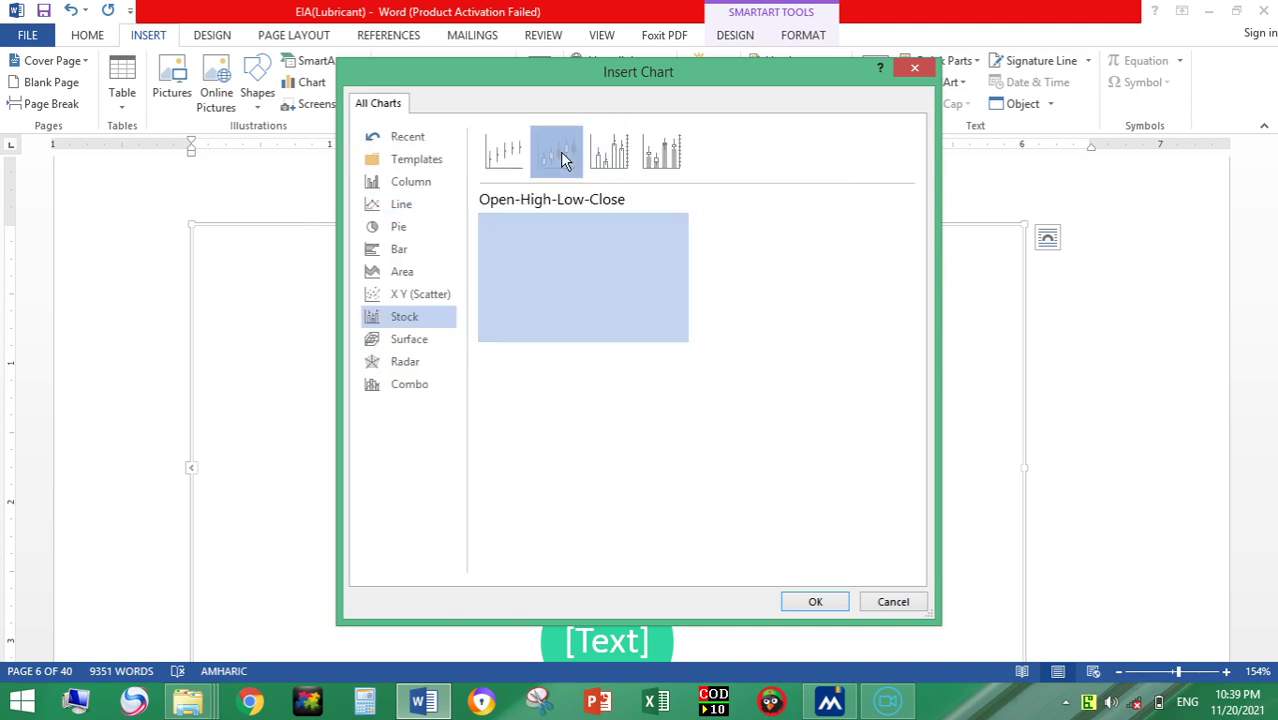
left_click(913, 69)
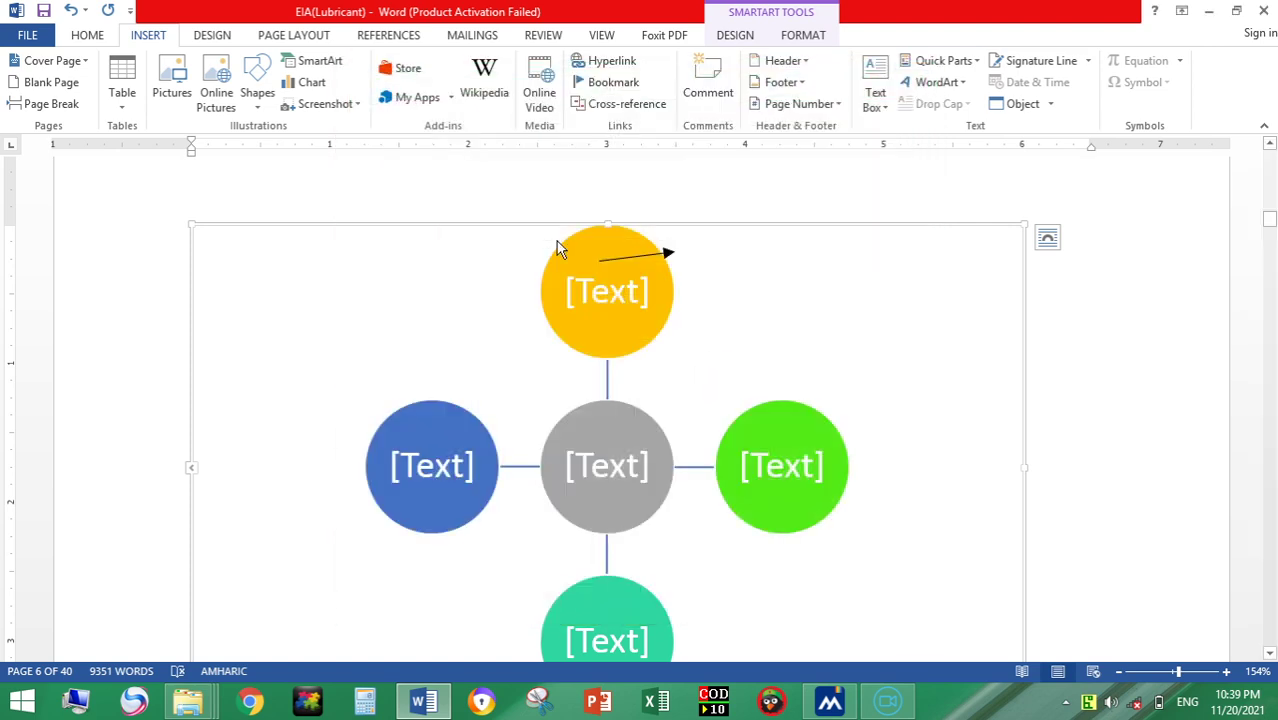
Hyperlink the radial diagram to the Desktop file Chapter oneC after glancing at Screenshot options.
left_click(354, 105)
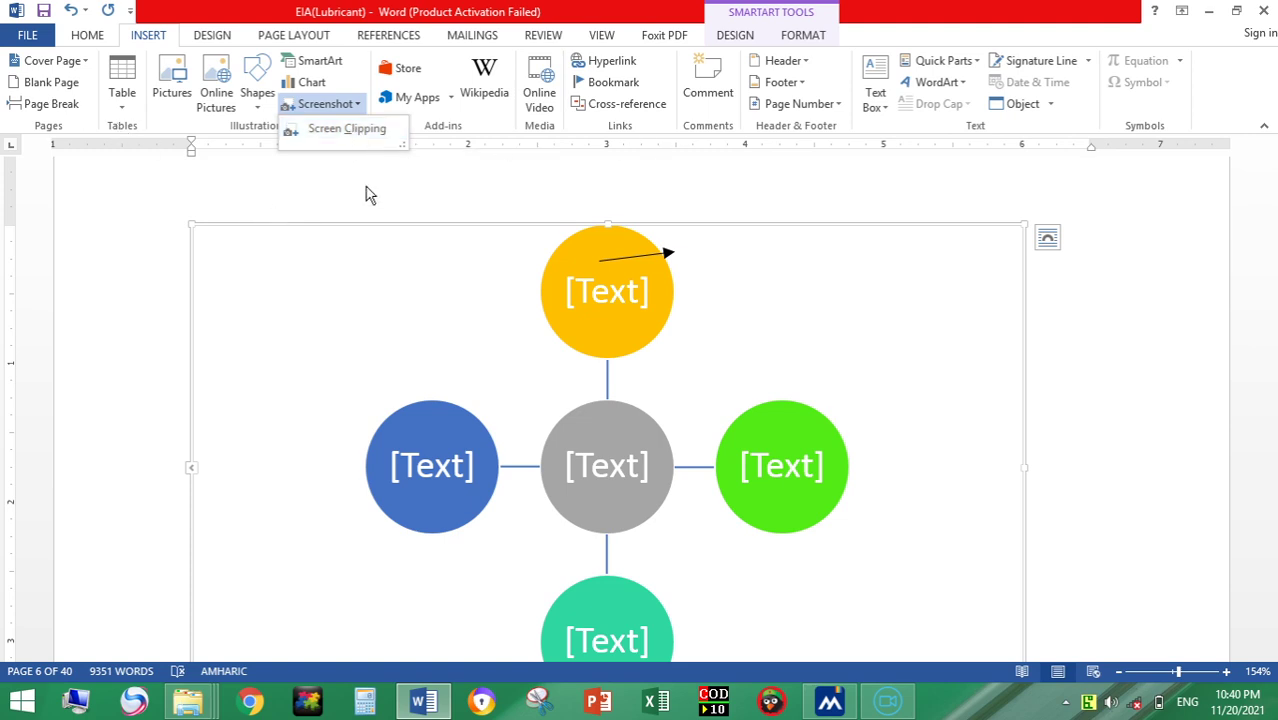
left_click(522, 304)
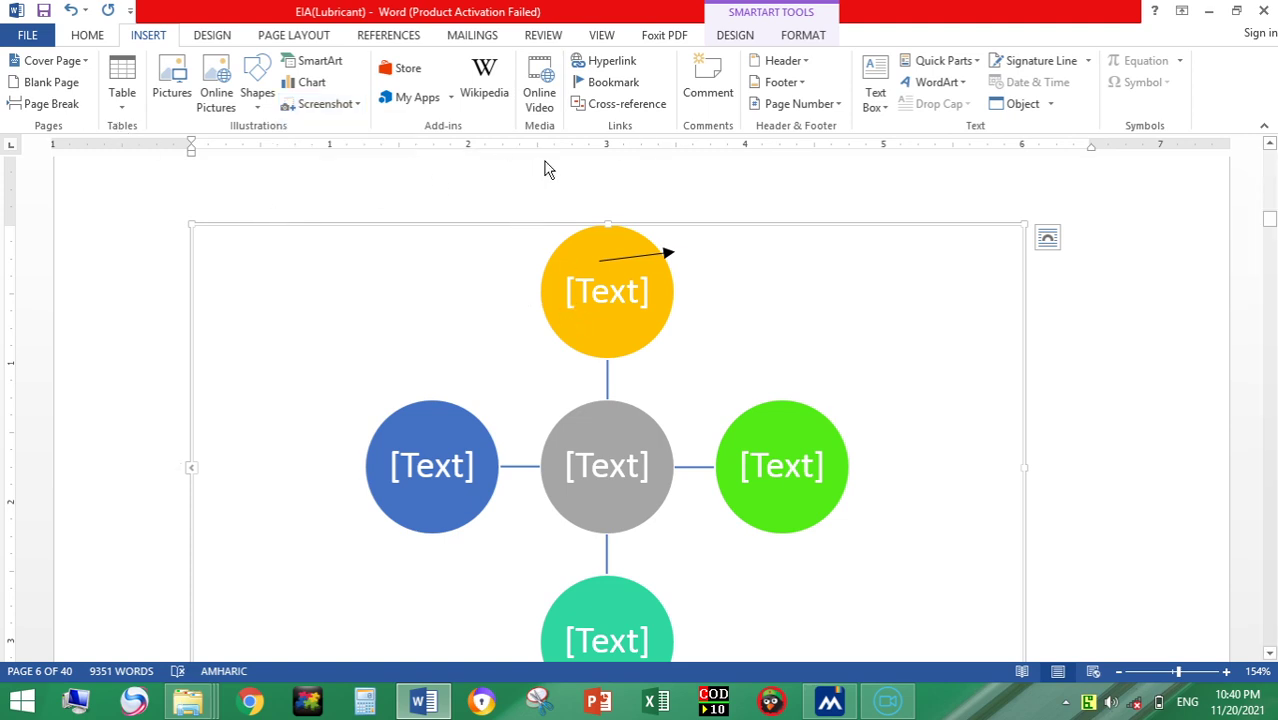
left_click(612, 61)
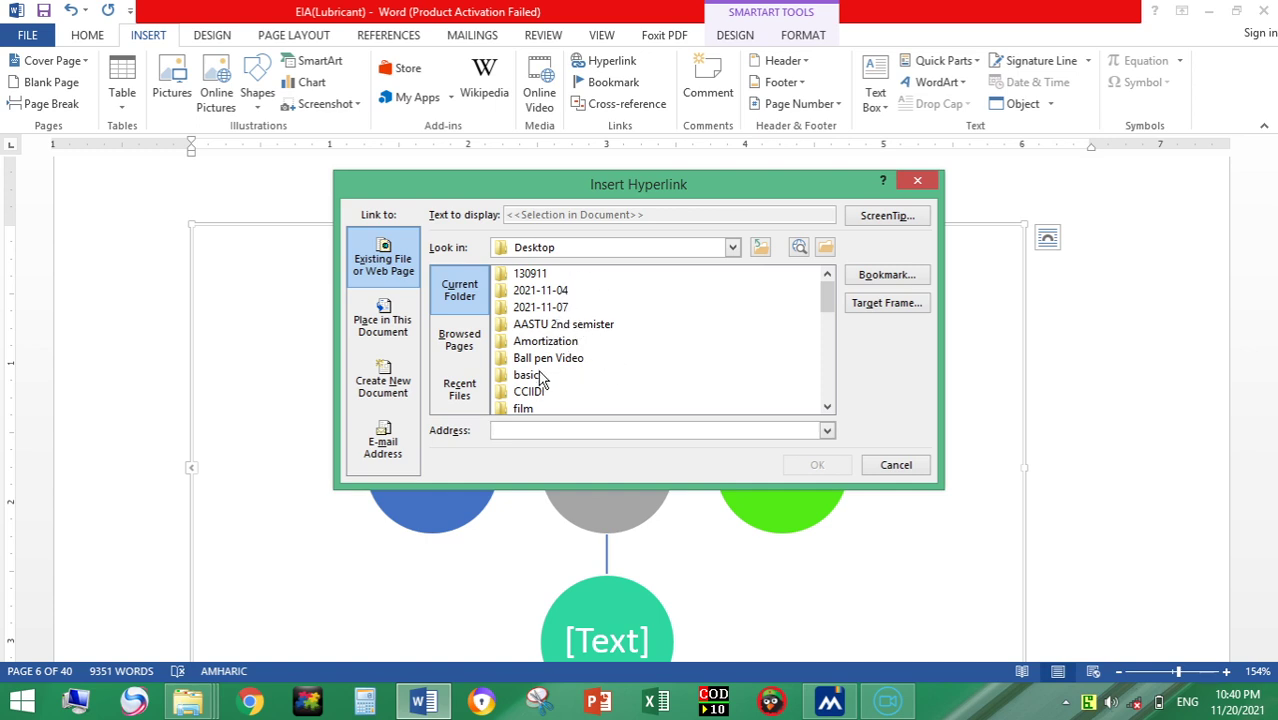
left_click(827, 408)
left_click(827, 408)
left_click(827, 408)
left_click(827, 408)
double_click(827, 408)
double_click(827, 408)
double_click(827, 408)
double_click(827, 408)
double_click(827, 408)
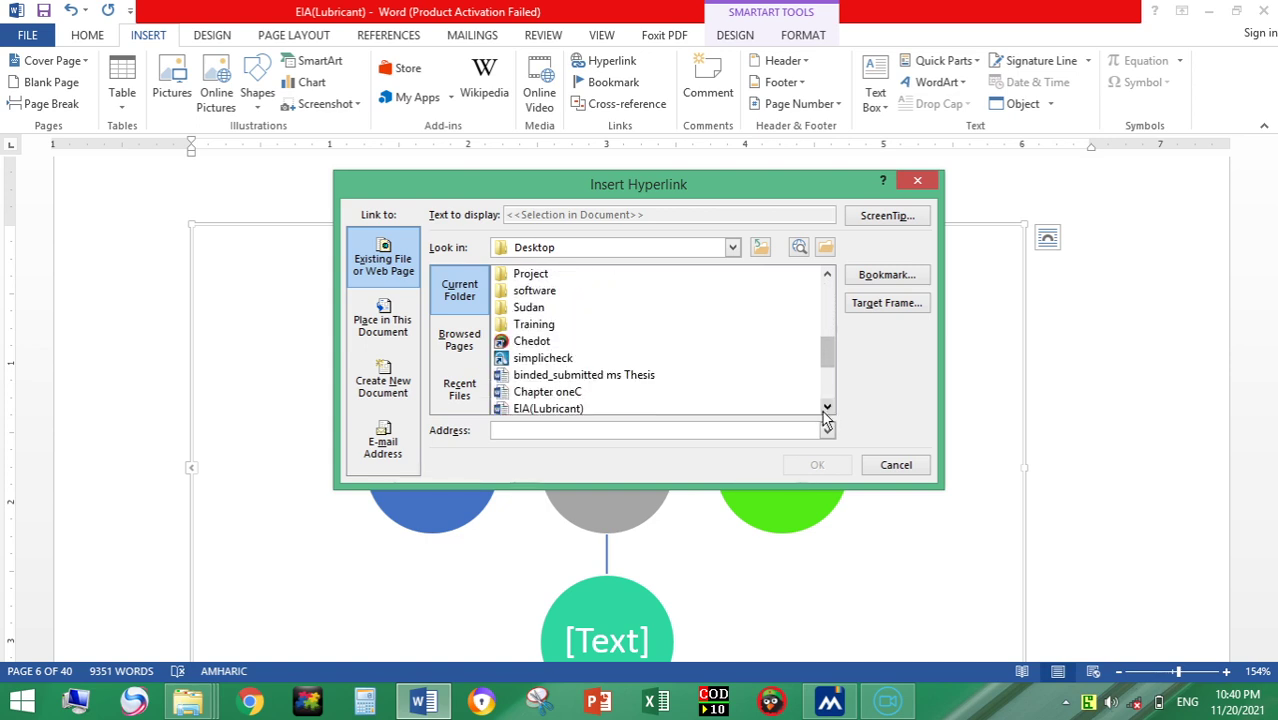
double_click(827, 408)
left_click(552, 362)
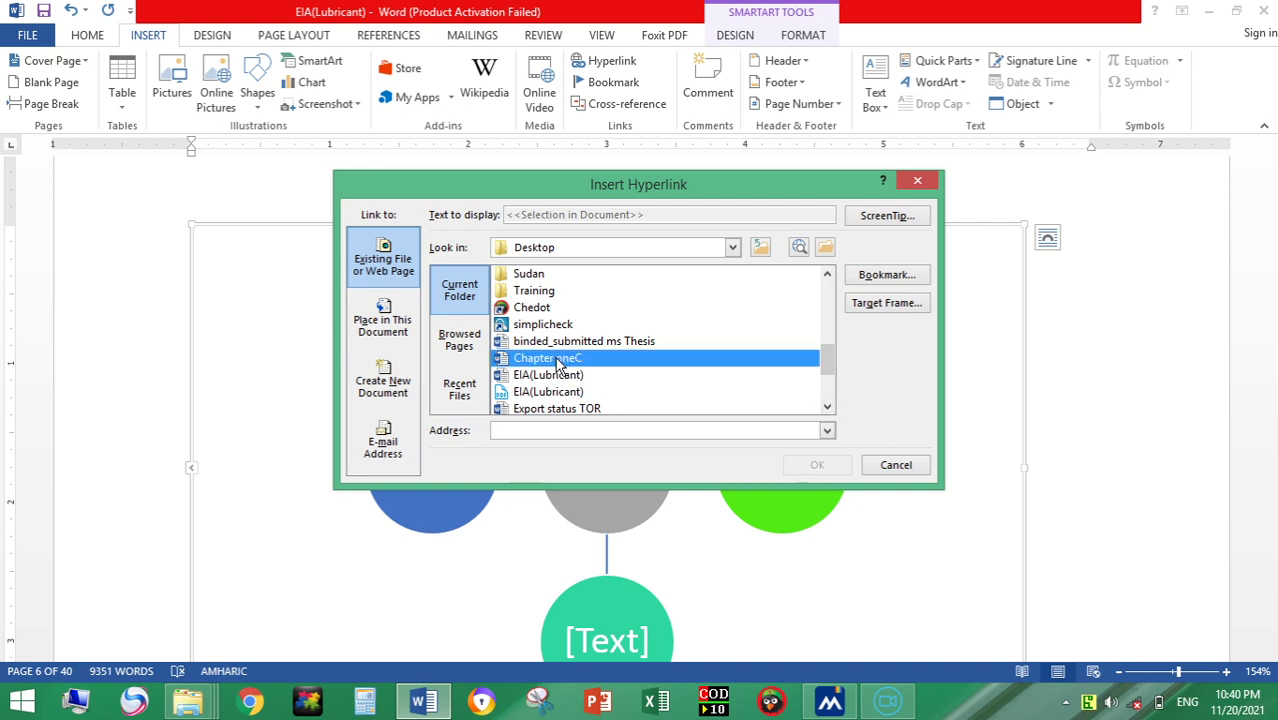
left_click(810, 465)
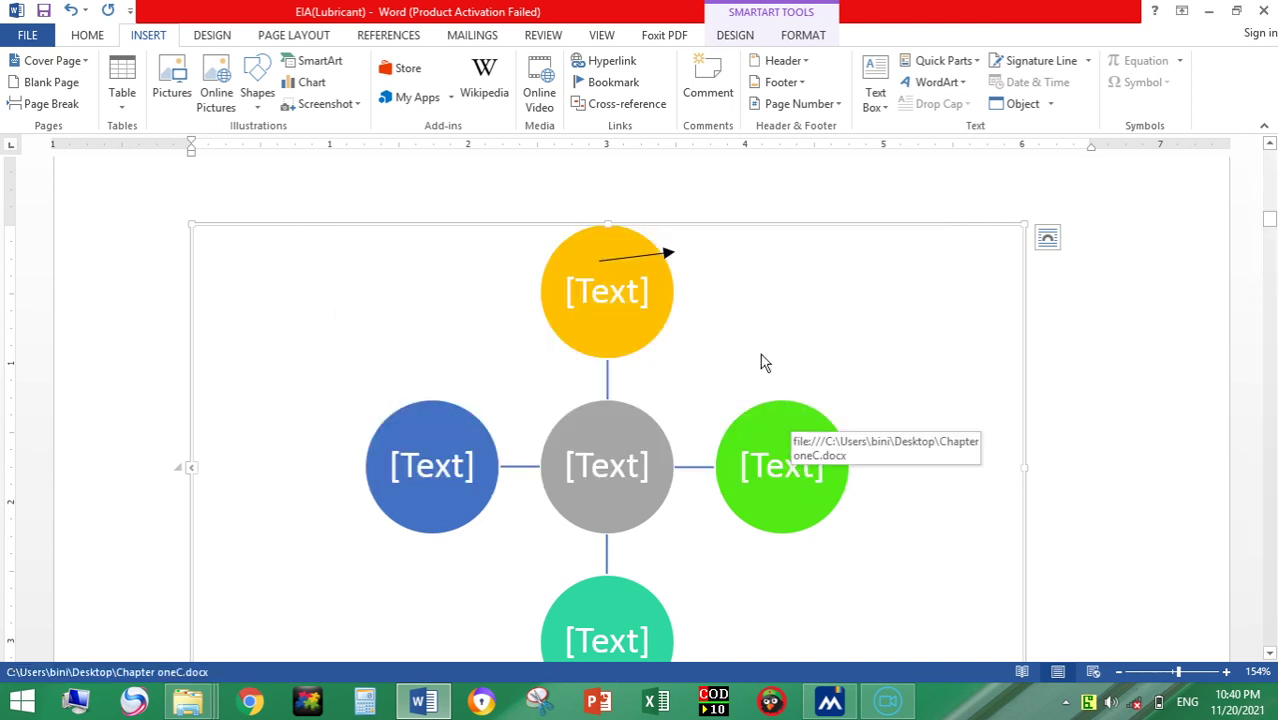
Place the cursor right after 'Biological Oxygen Demand' in the Acronyms list.
scroll(648, 512, "down", 5)
scroll(648, 510, "down", 4)
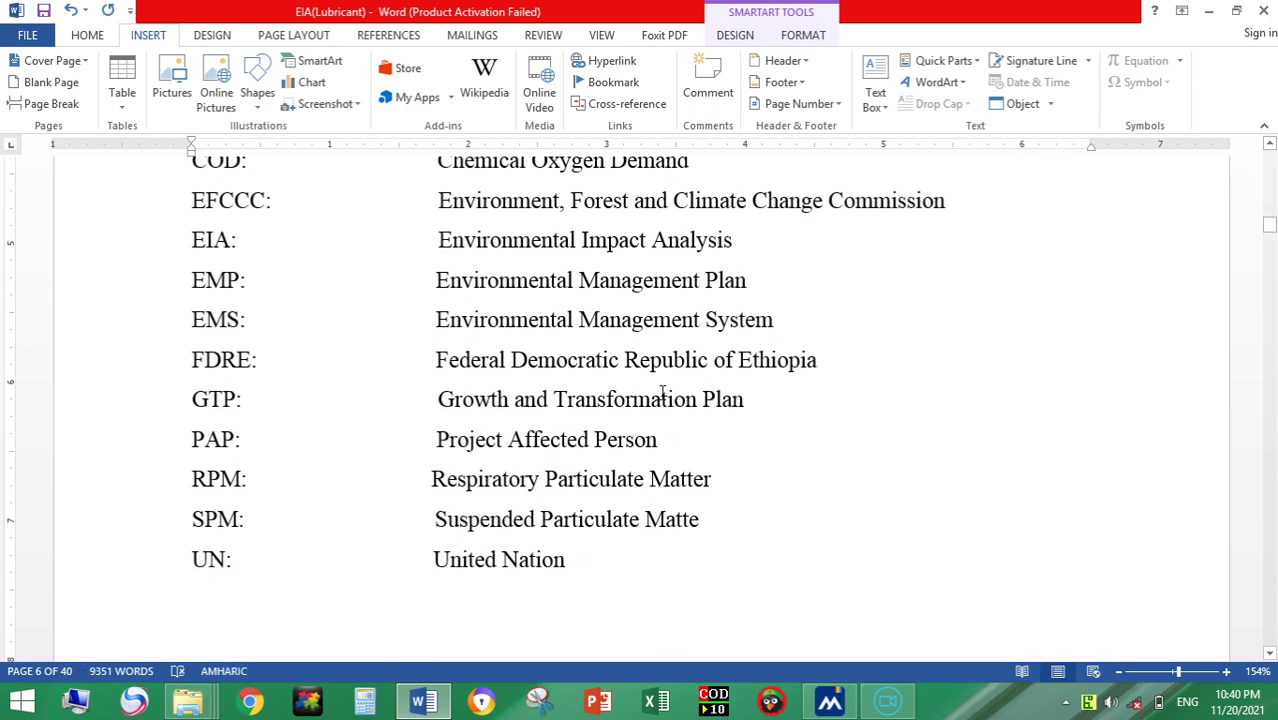
scroll(725, 260, "up", 5)
scroll(680, 410, "up", 4)
scroll(701, 339, "up", 5)
scroll(701, 339, "up", 10)
scroll(697, 343, "up", 10)
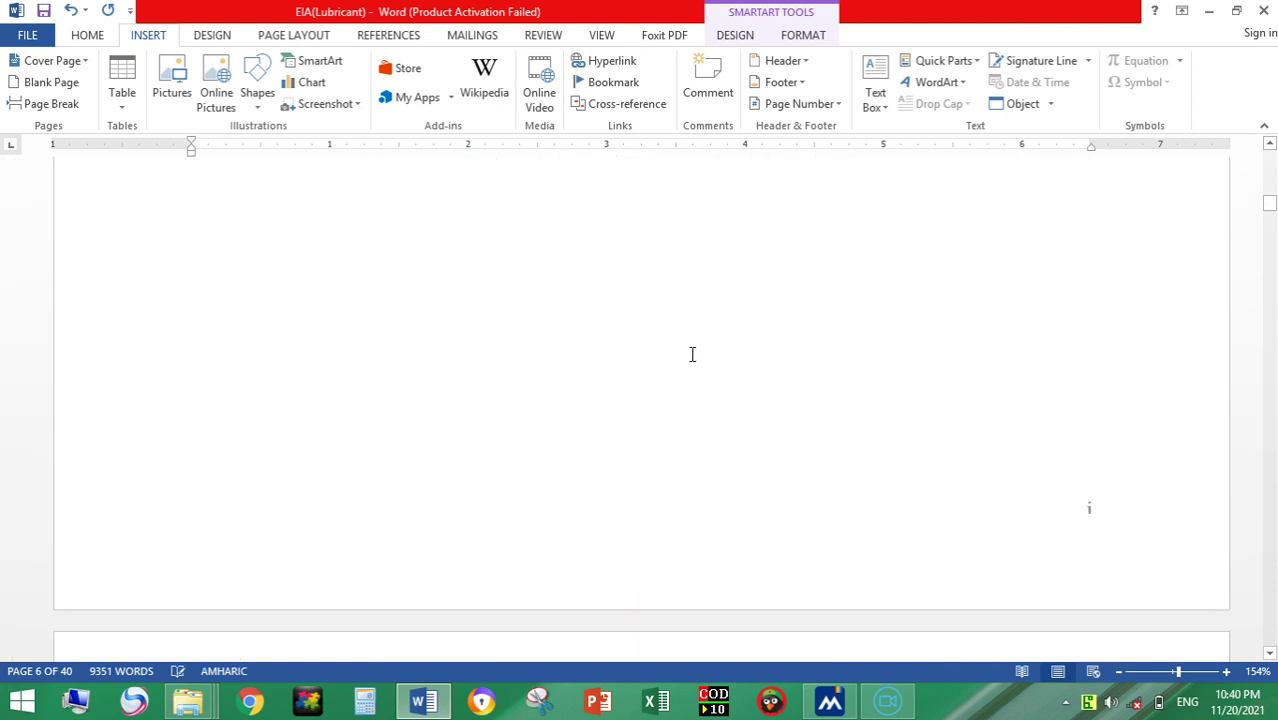
scroll(691, 354, "down", 5)
scroll(693, 360, "up", 1)
scroll(693, 362, "down", 11)
scroll(688, 379, "up", 1)
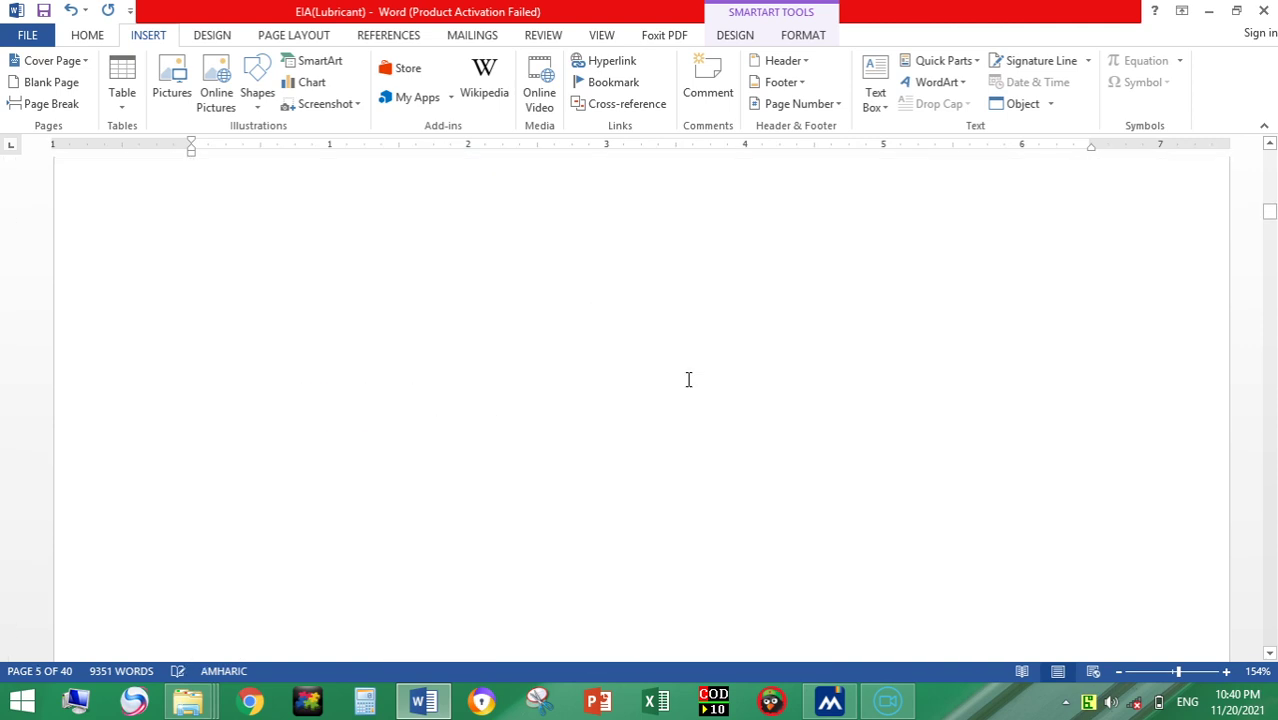
scroll(705, 320, "down", 3)
scroll(702, 342, "down", 2)
scroll(680, 320, "down", 5)
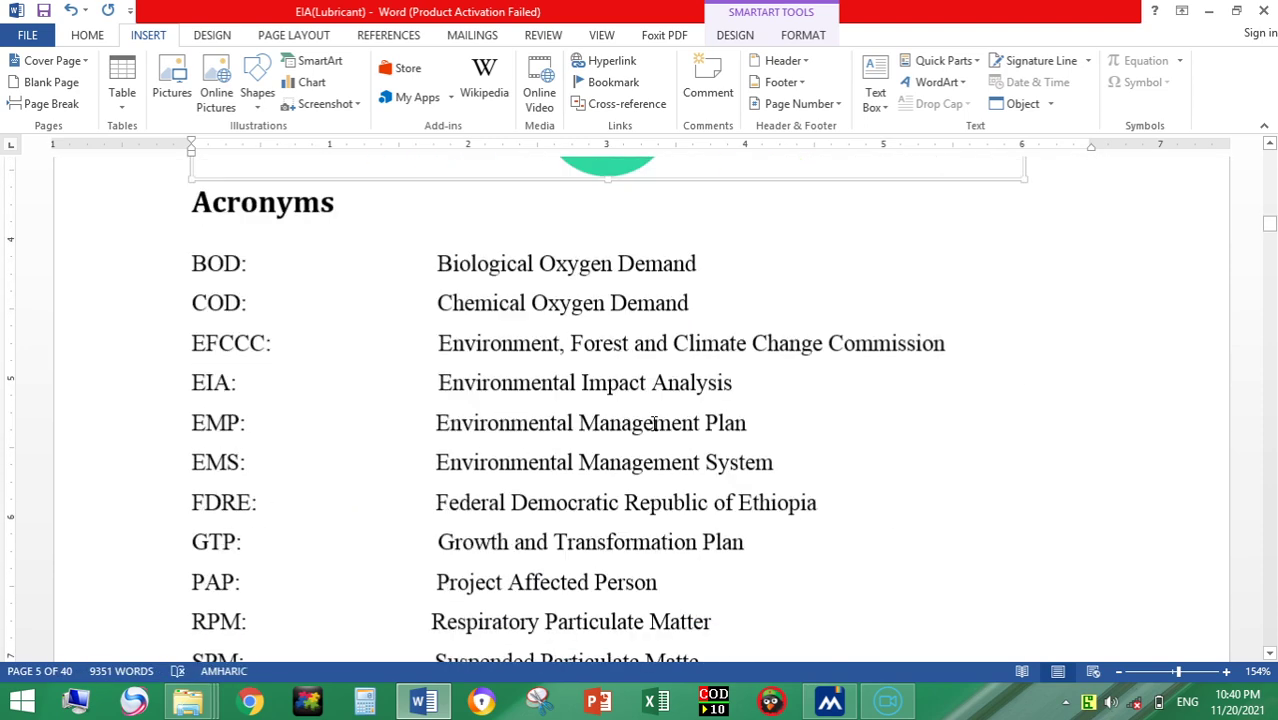
left_click(727, 258)
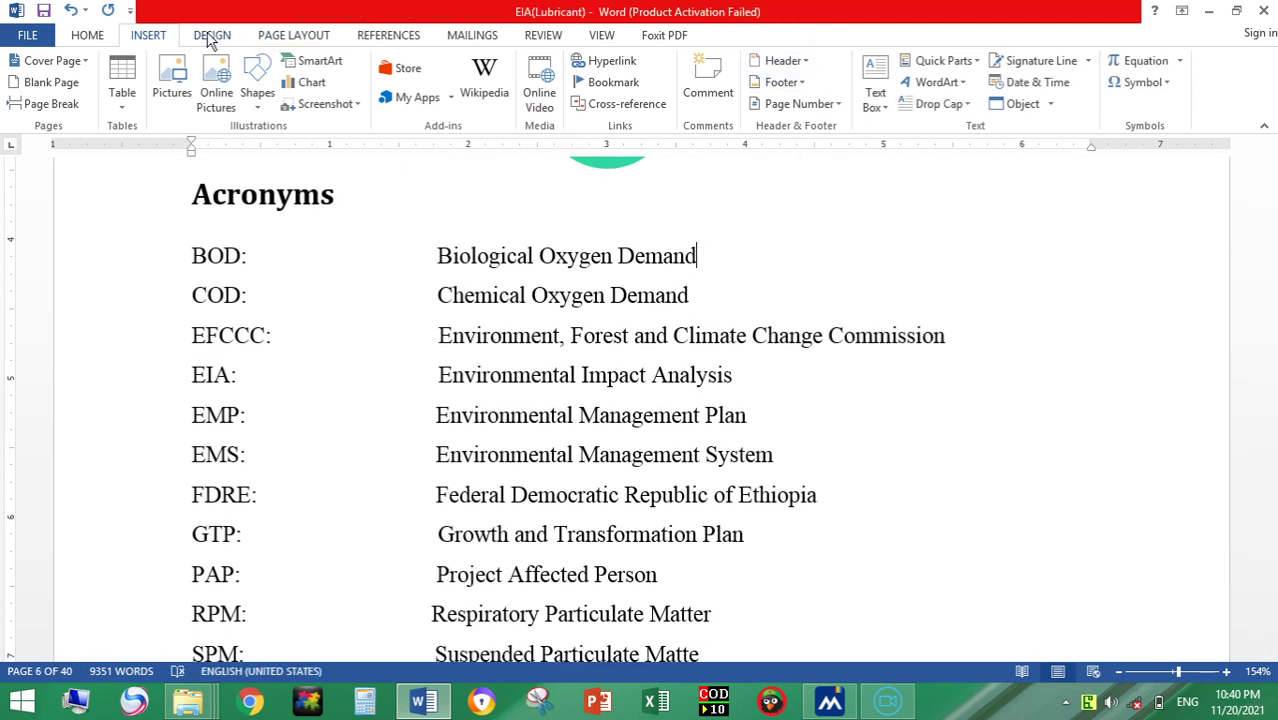
Link the last Desktop .docx file there and check the new link's right-click menu.
left_click(606, 62)
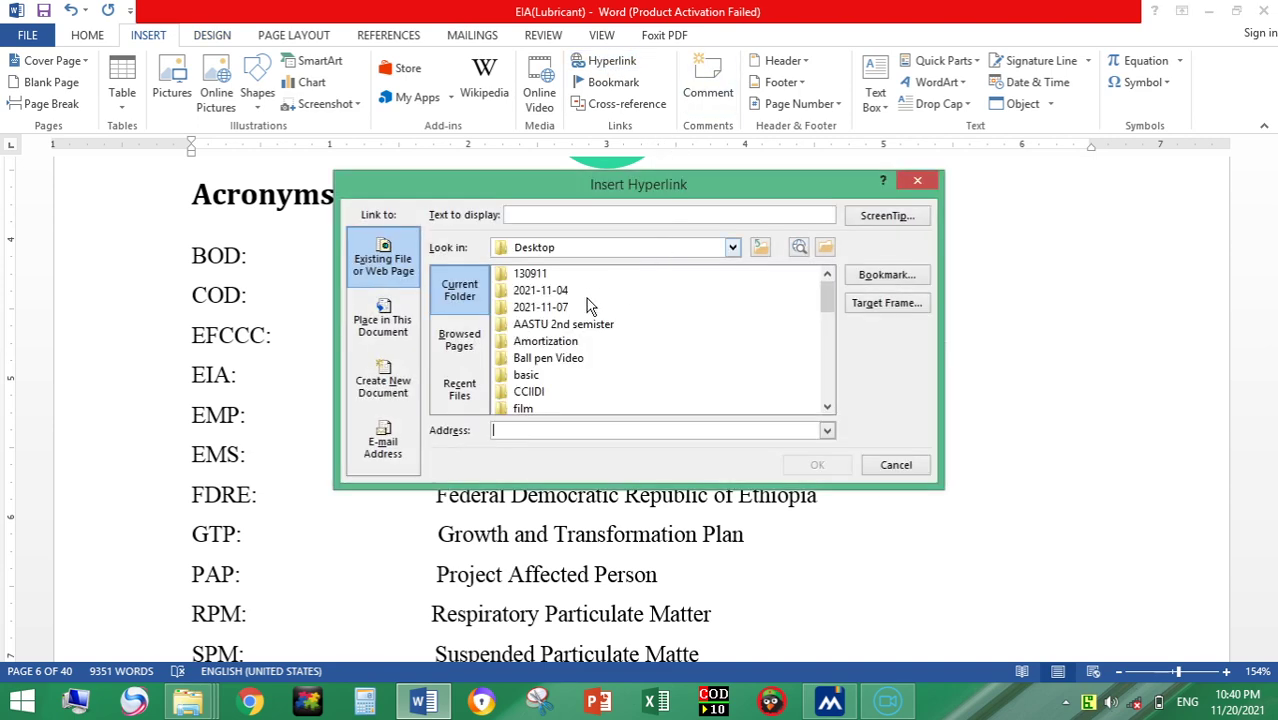
left_click(537, 391)
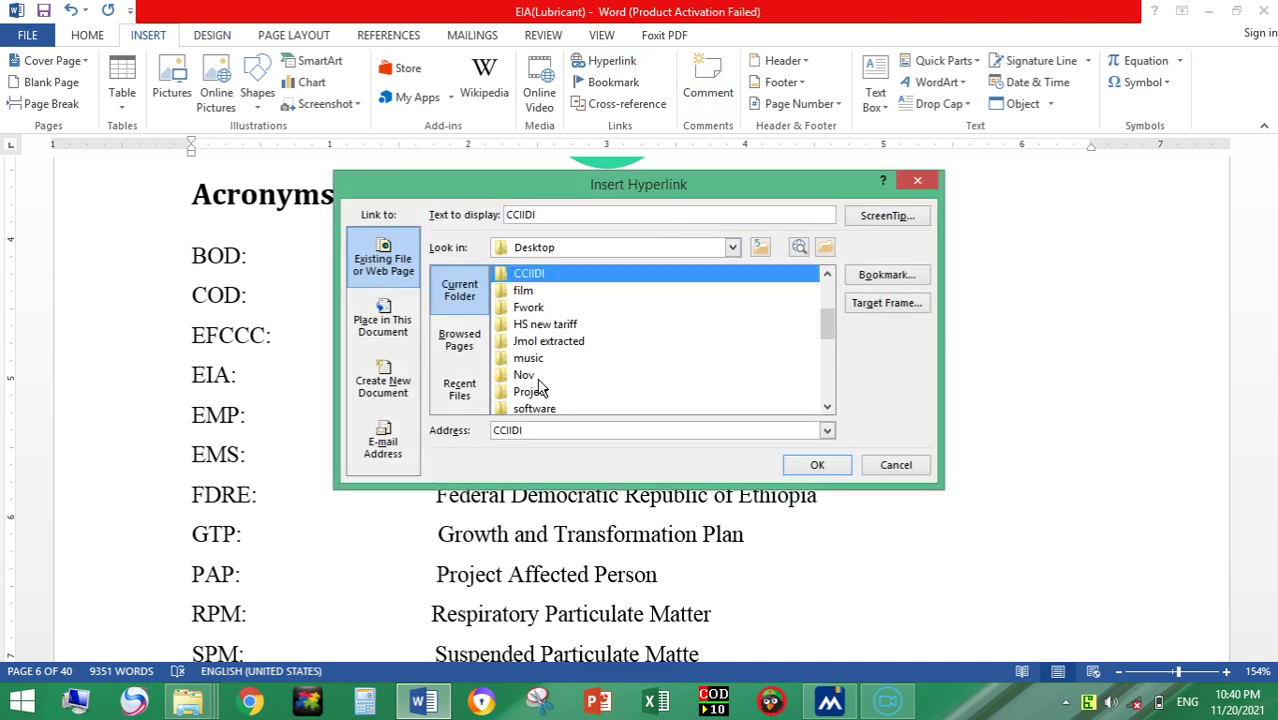
scroll(540, 388, "down", 5)
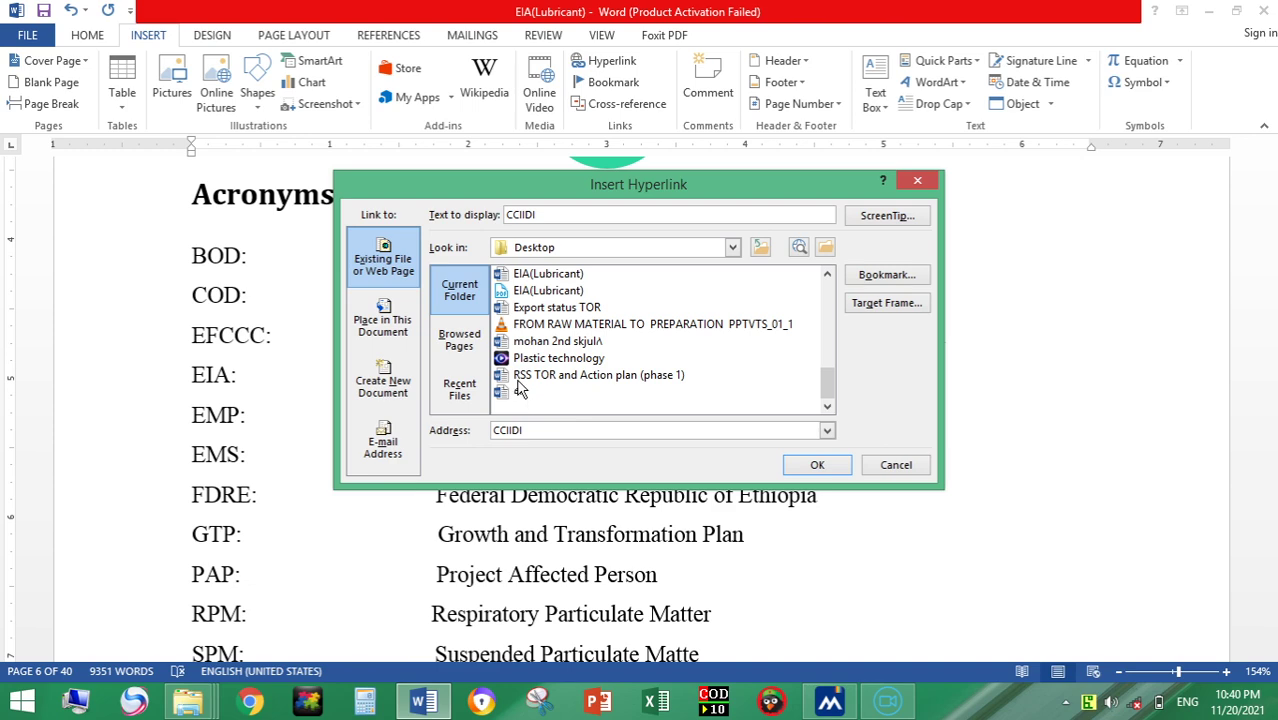
left_click(519, 397)
left_click(815, 465)
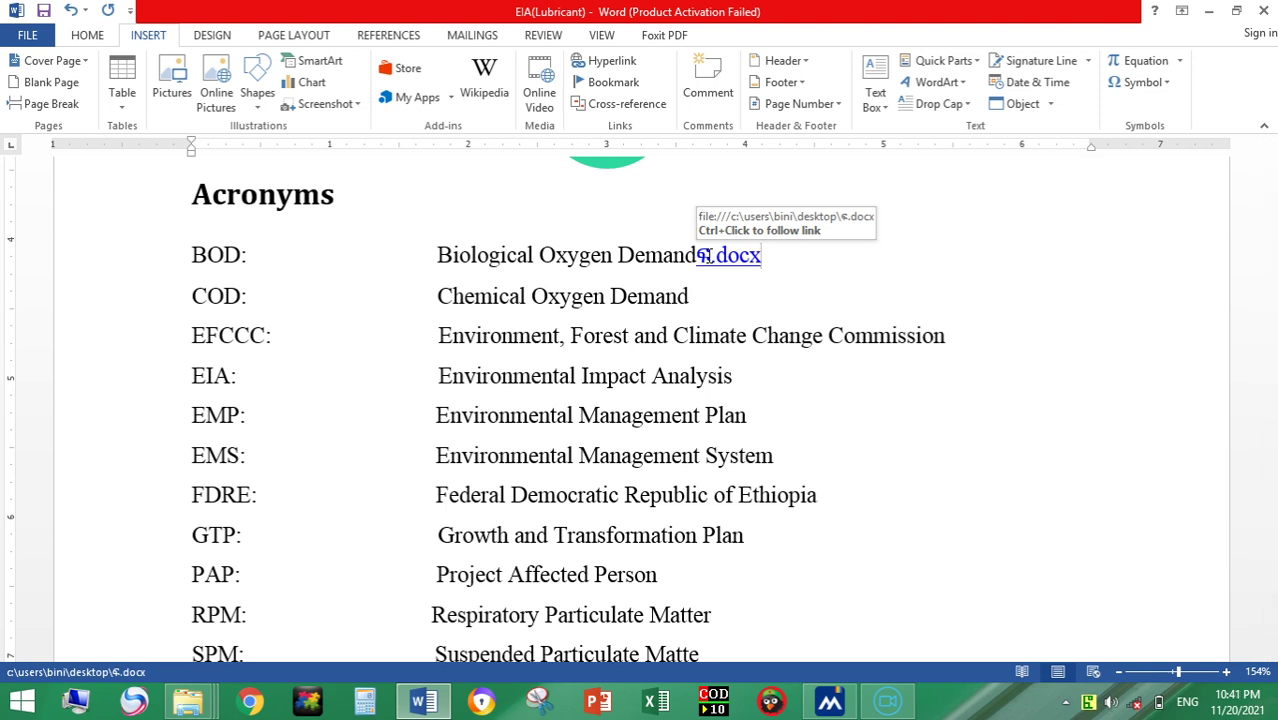
right_click(706, 257)
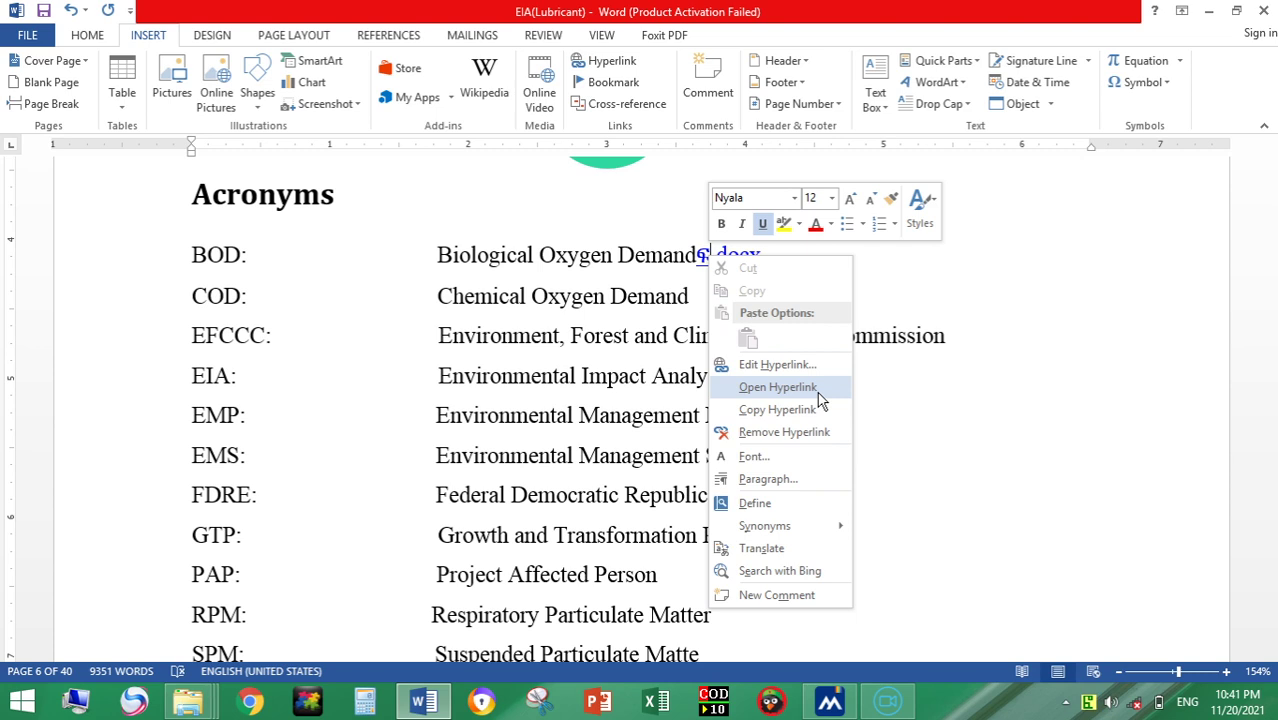
left_click(631, 279)
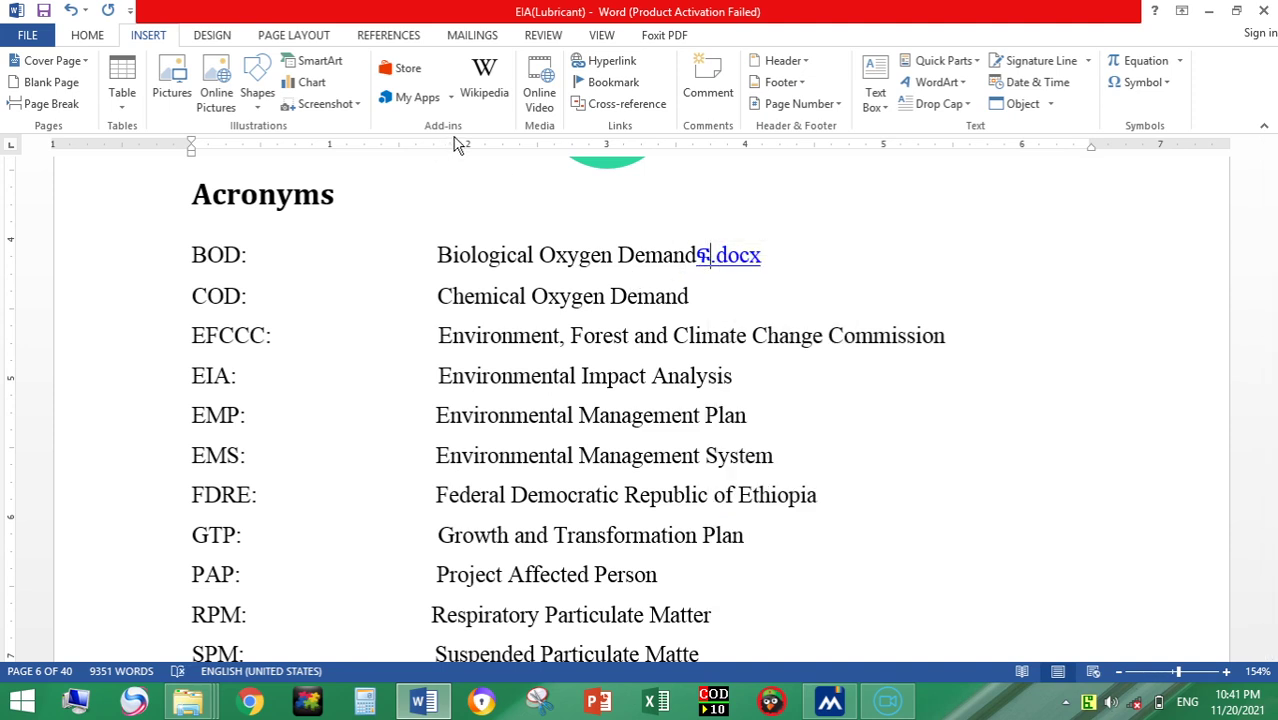
Preview the WordArt and Footer galleries, then show the Equation gallery with Area of Circle and others.
left_click(940, 83)
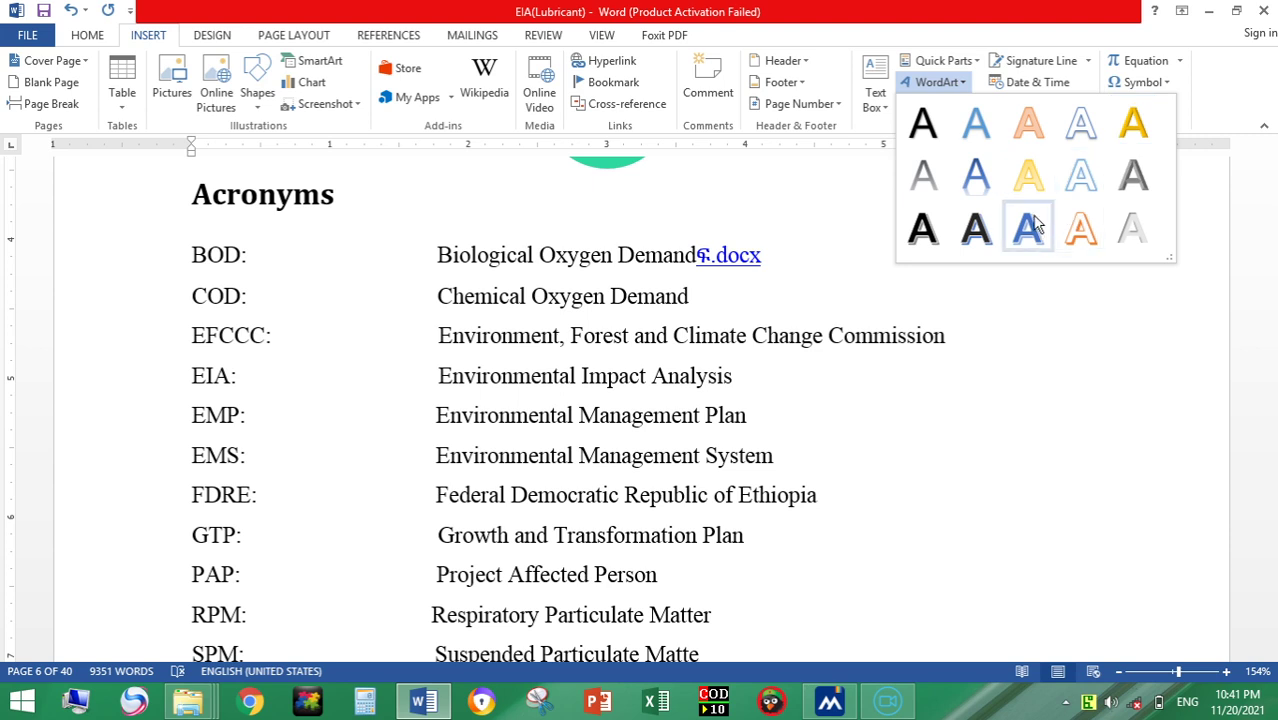
left_click(783, 61)
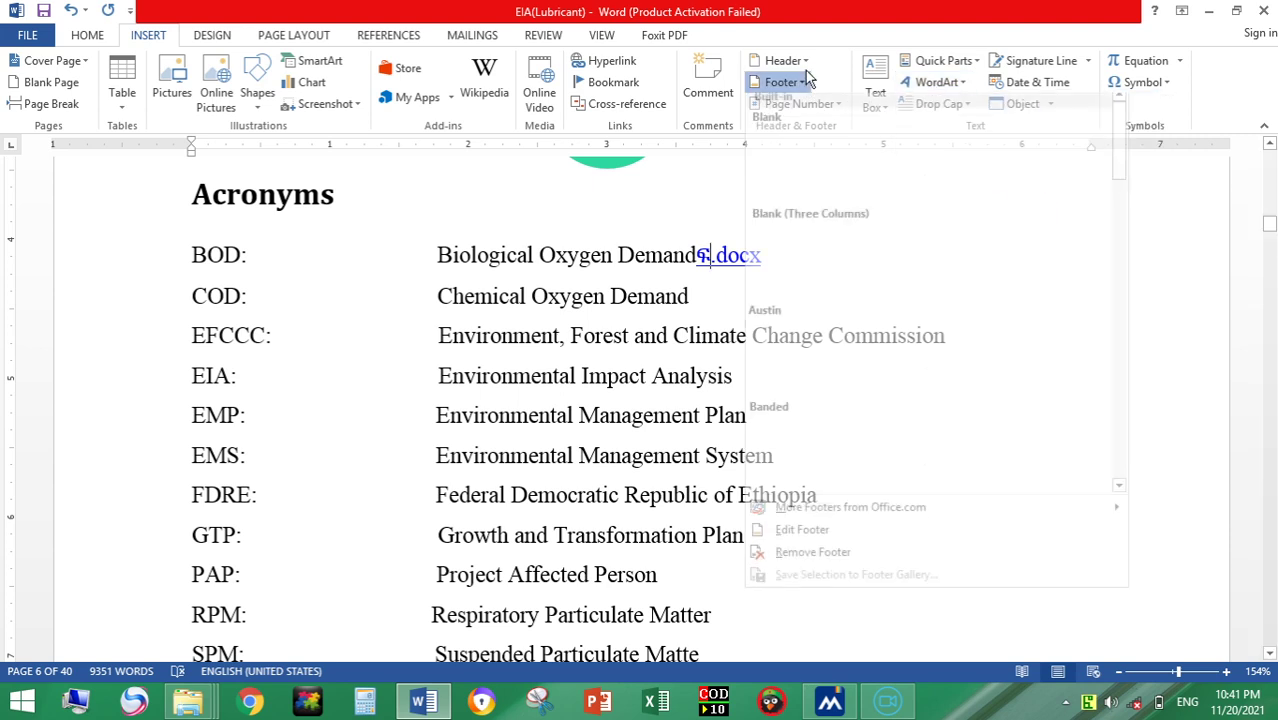
left_click(684, 229)
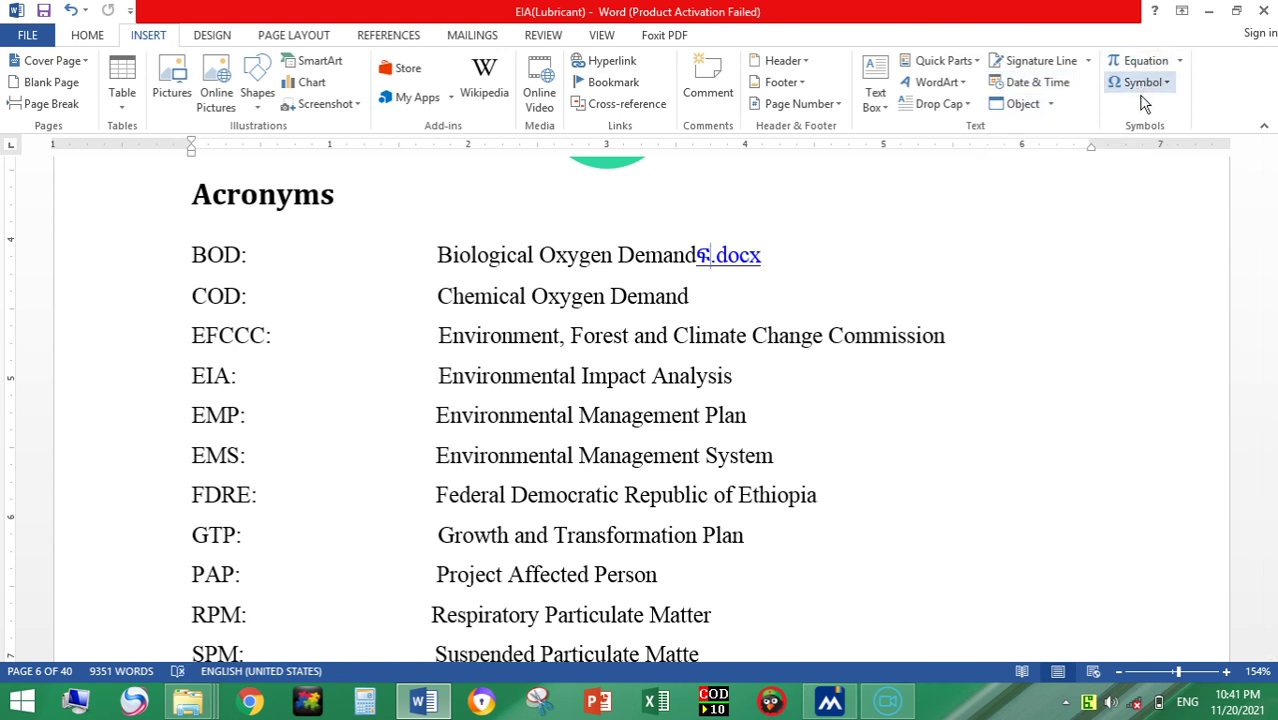
left_click(1180, 61)
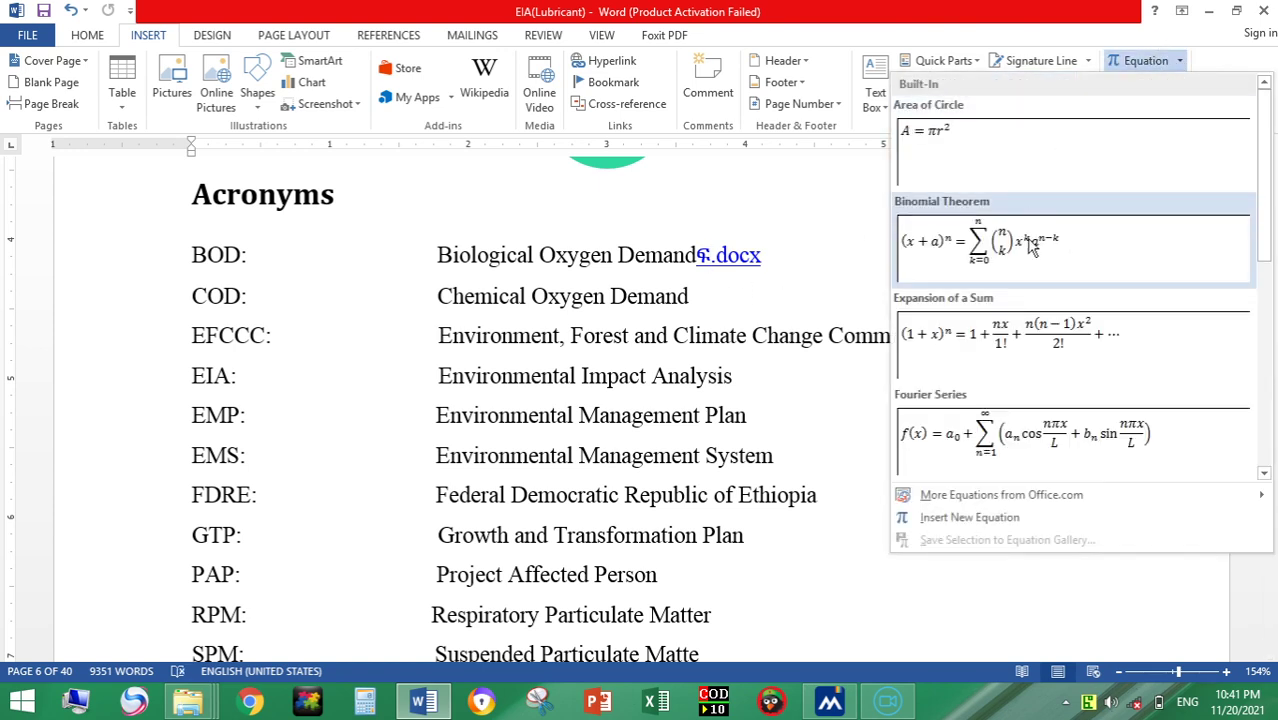
Insert a blank 'Type equation here.' box after Demand and preview the Fraction layouts.
left_click(993, 520)
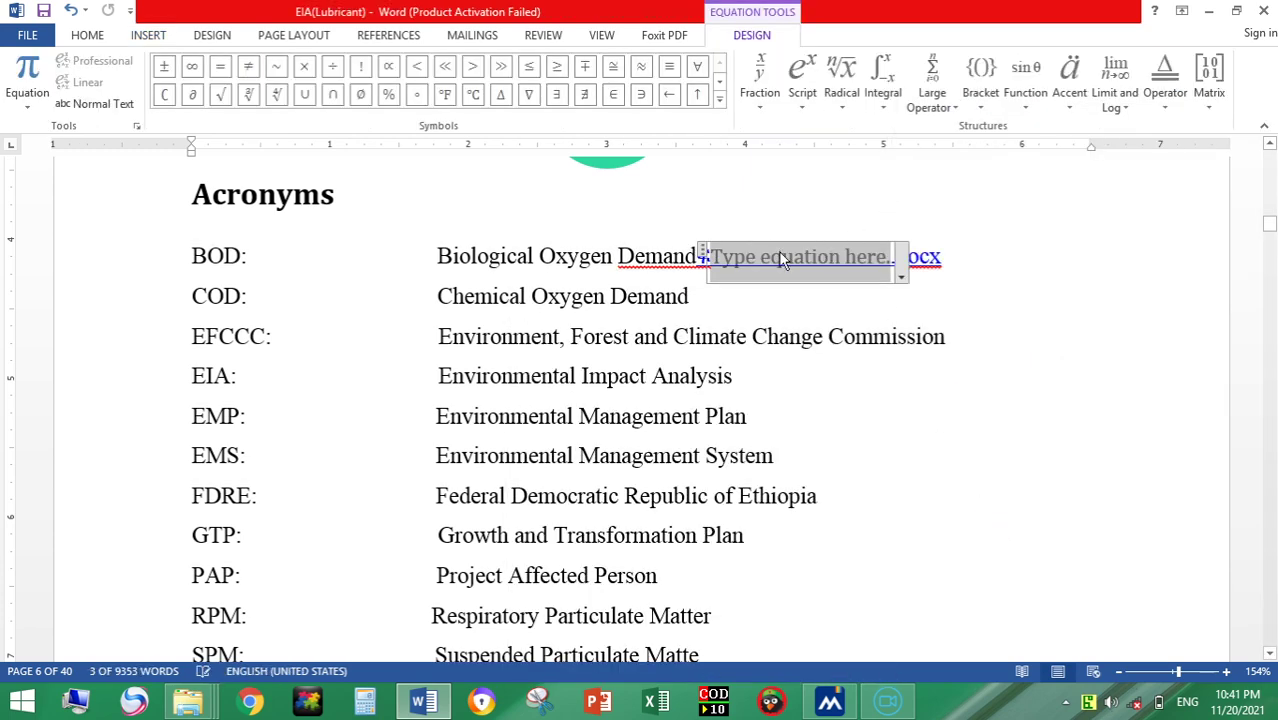
left_click(770, 100)
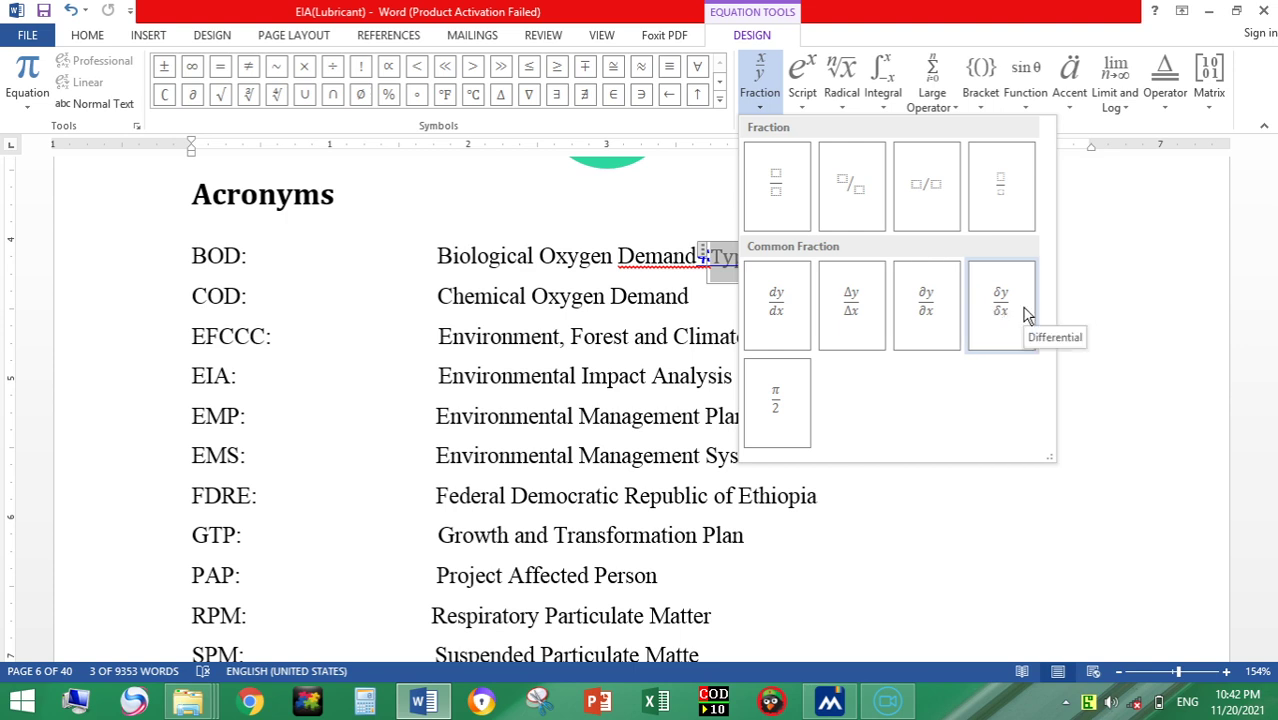
left_click(1101, 317)
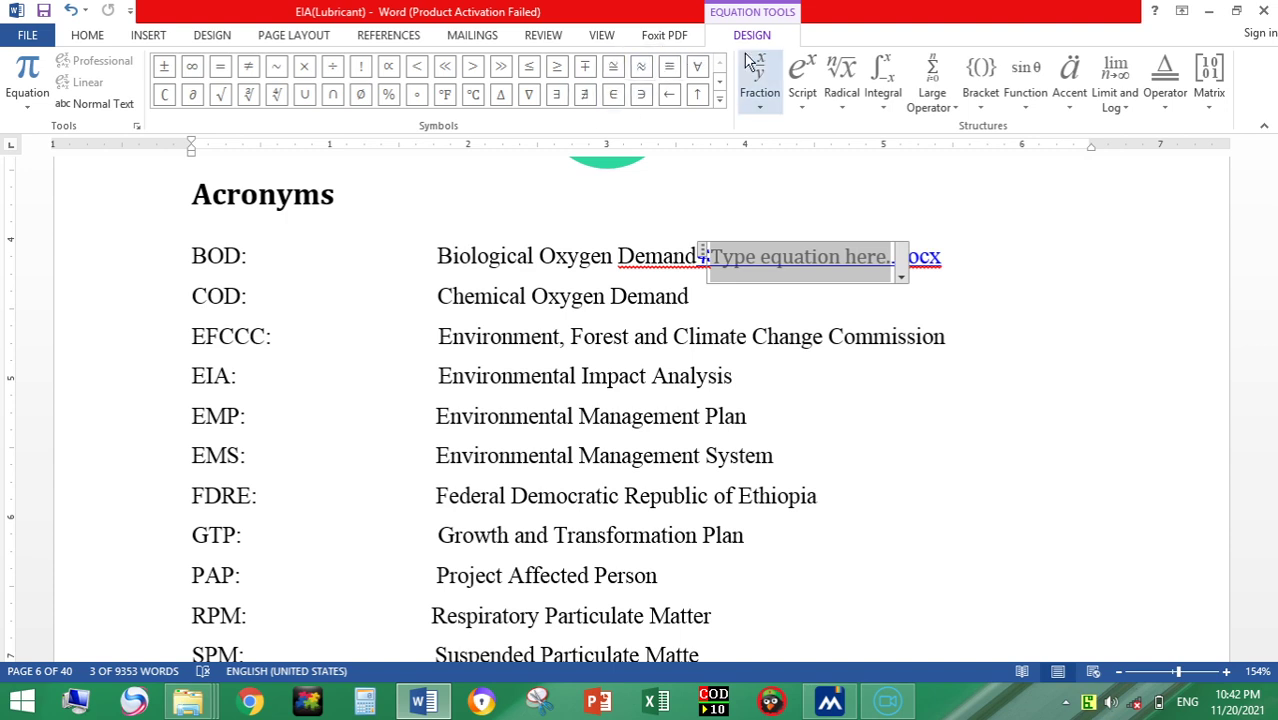
left_click(96, 35)
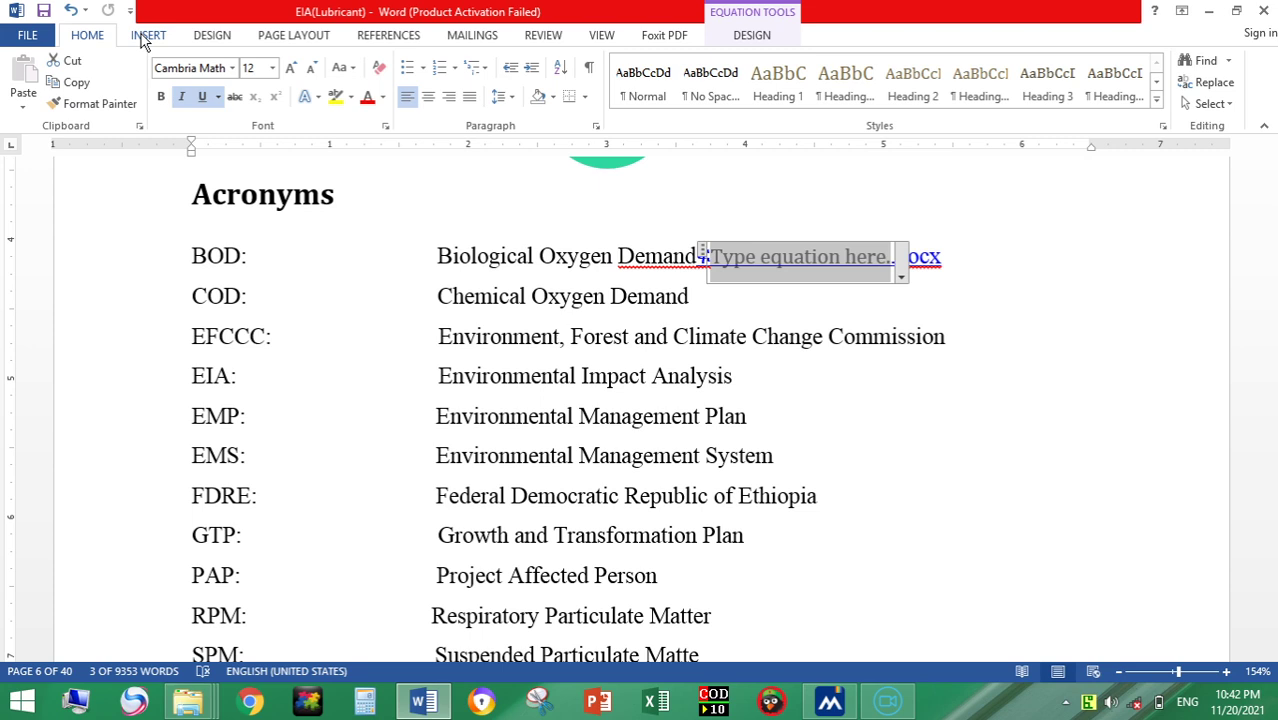
left_click(145, 38)
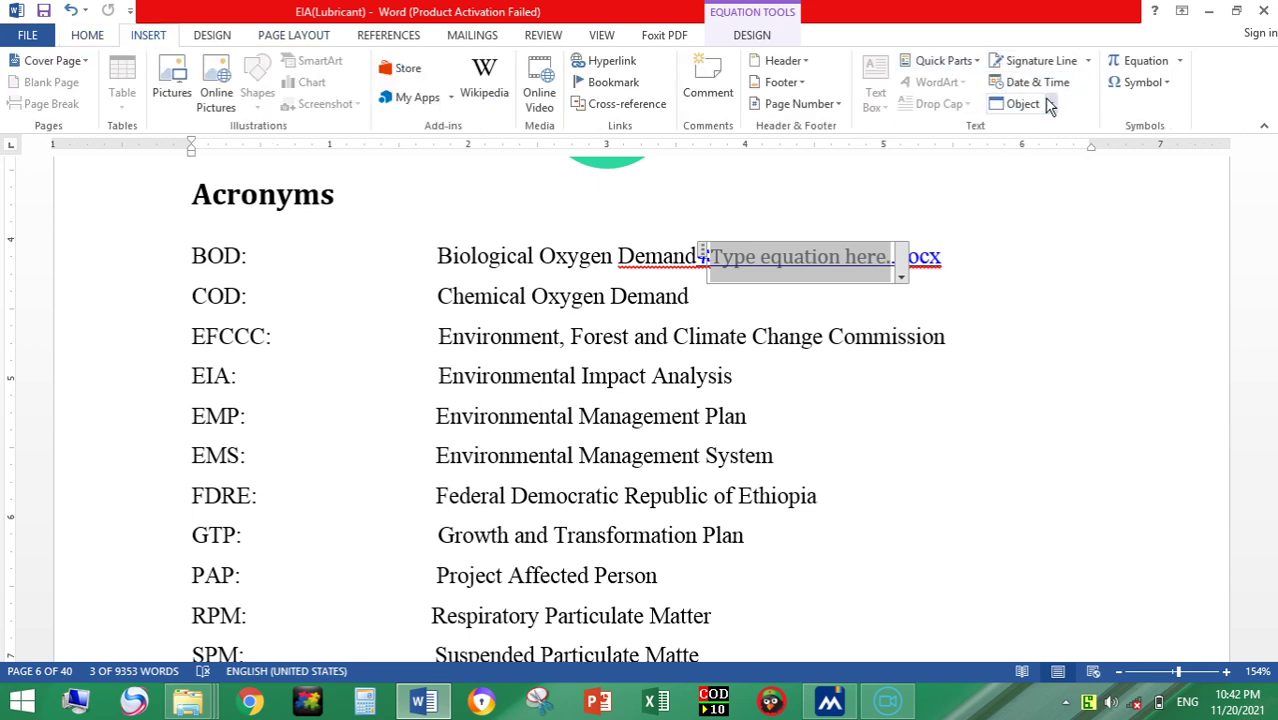
left_click(836, 103)
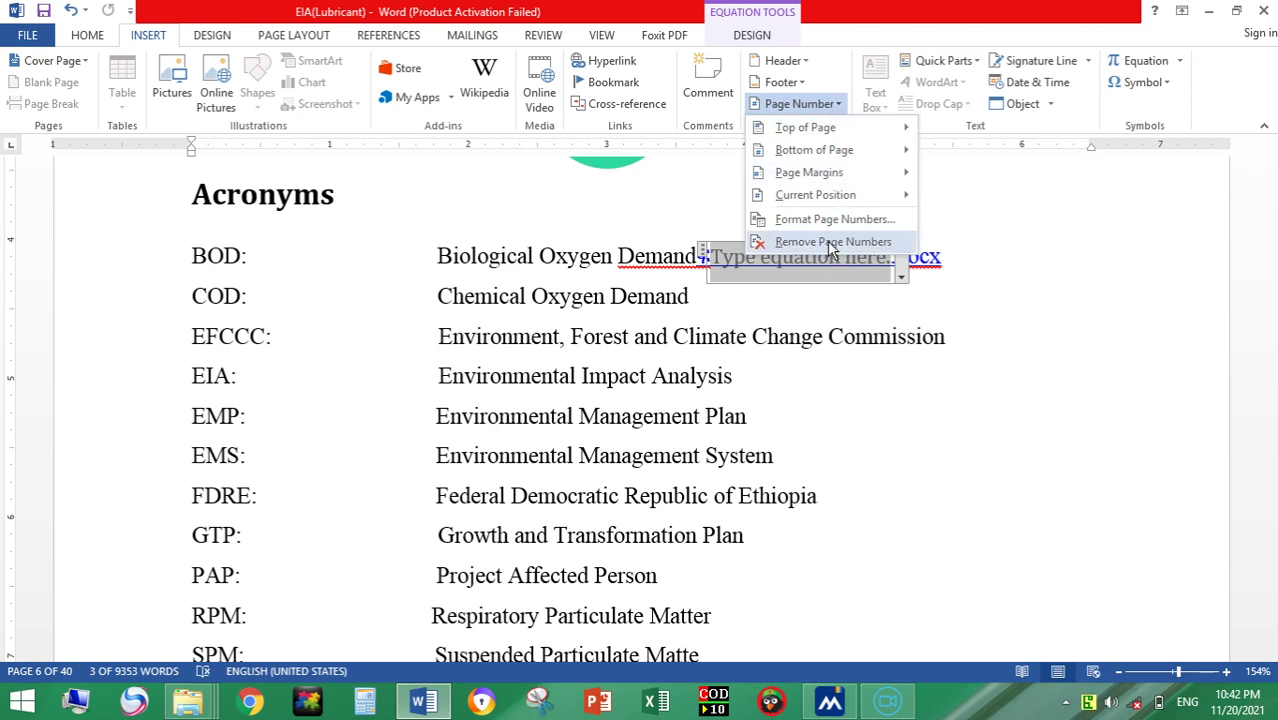
Remove page numbers, then in Page Number Format try starting at ii and continuing numbering.
left_click(827, 240)
left_click(830, 106)
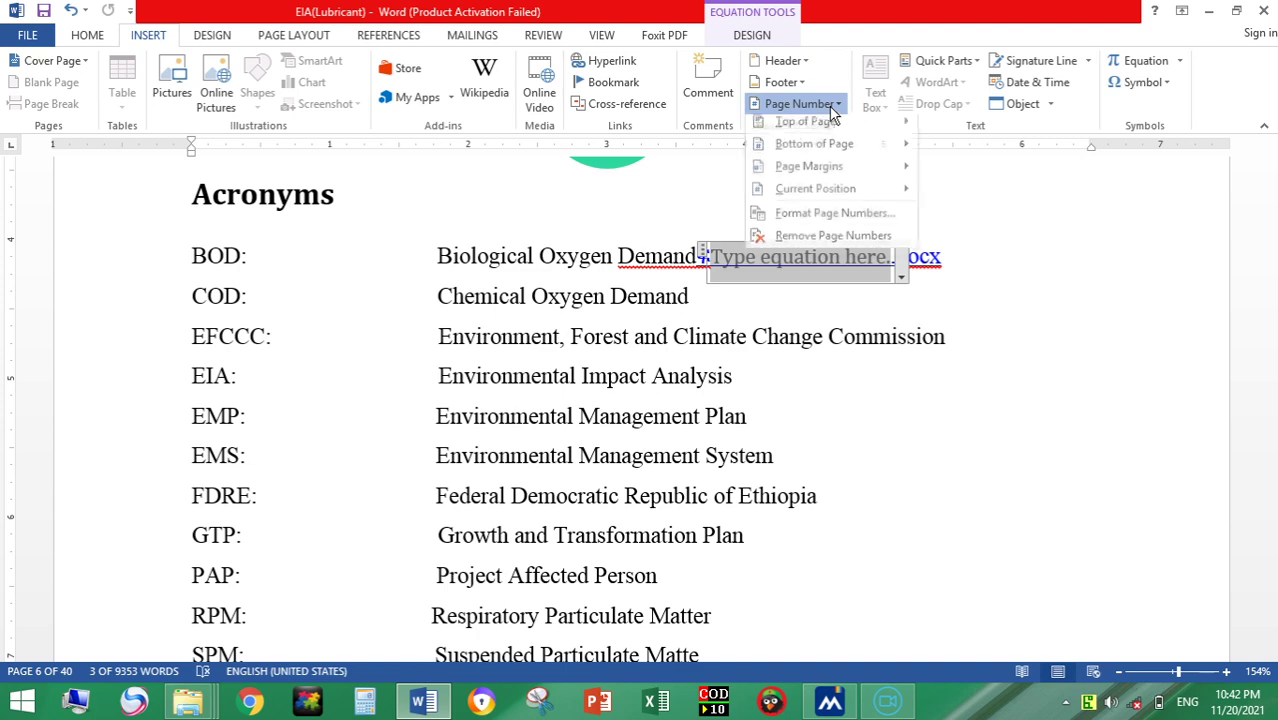
left_click(850, 215)
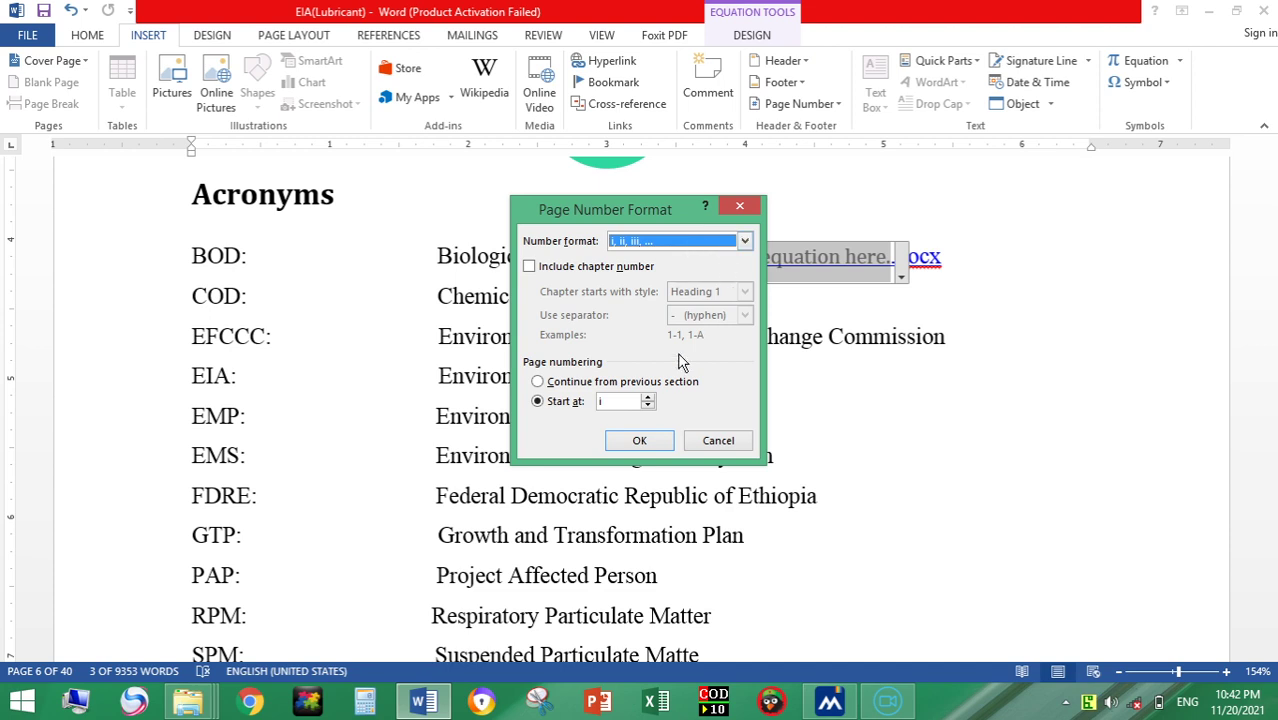
left_click(648, 397)
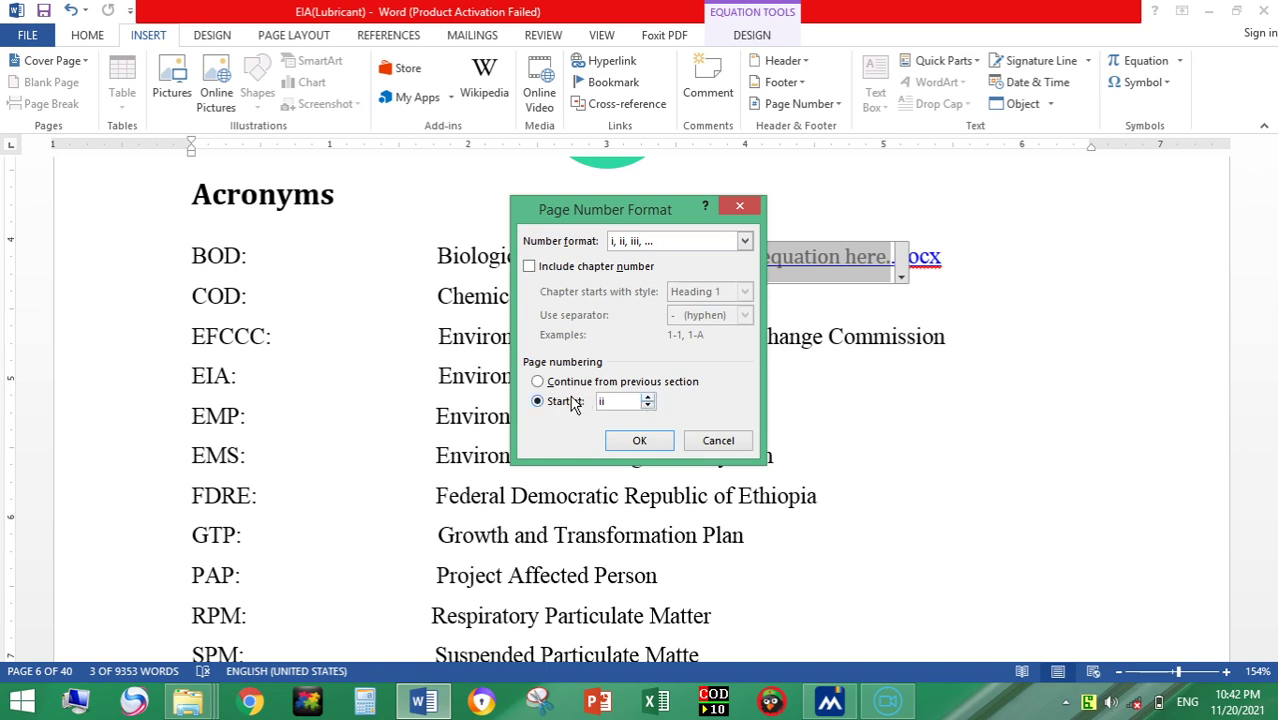
left_click(538, 383)
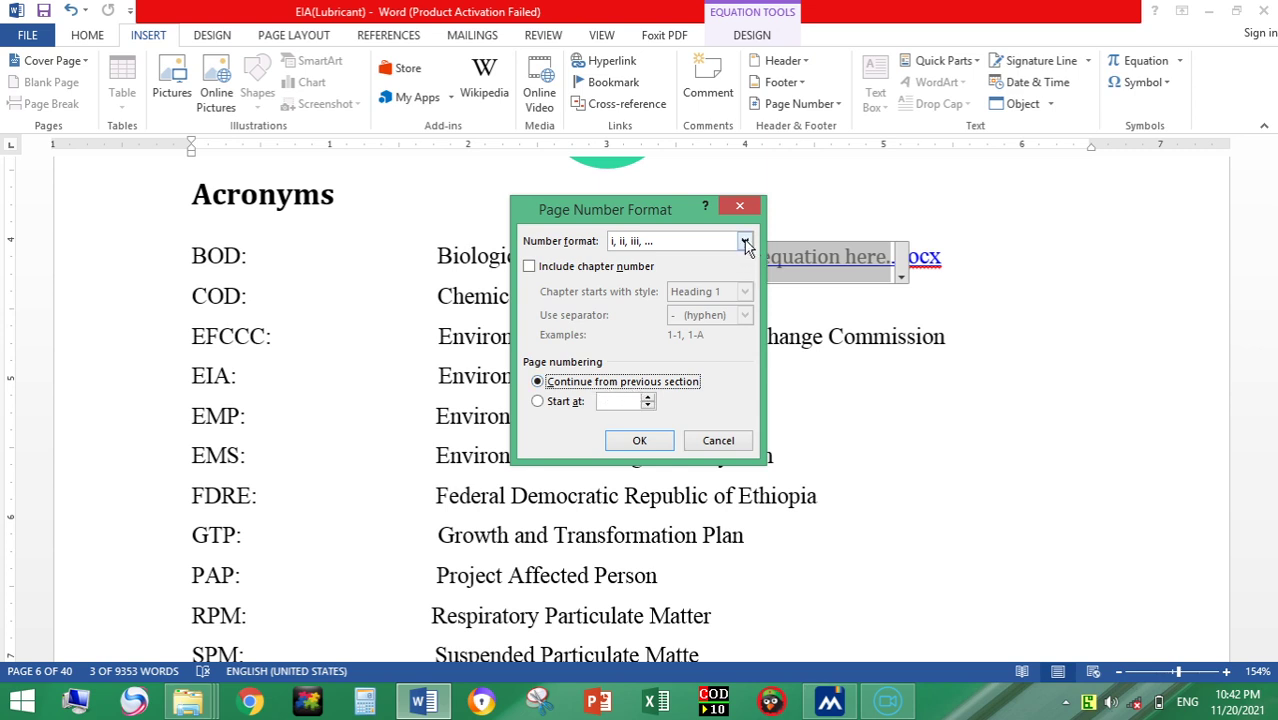
Choose the 1, 2, 3 number format, then close the dialog without applying it.
left_click(745, 243)
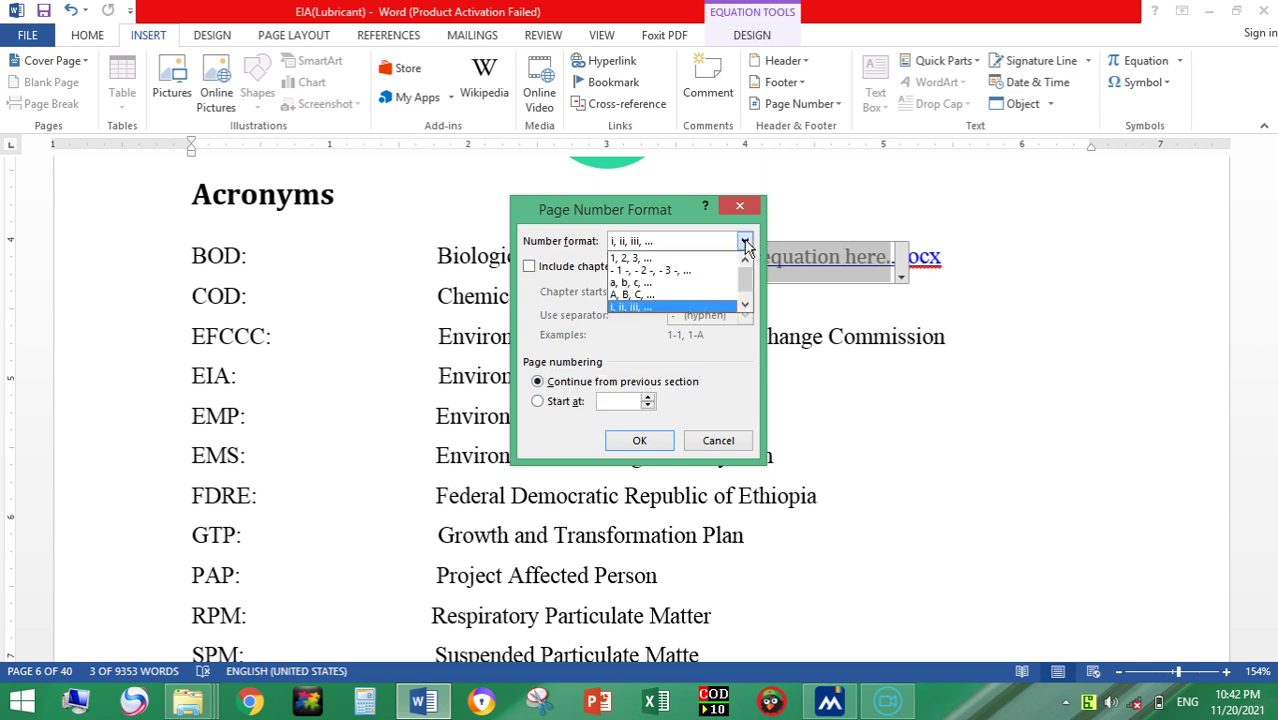
left_click(666, 257)
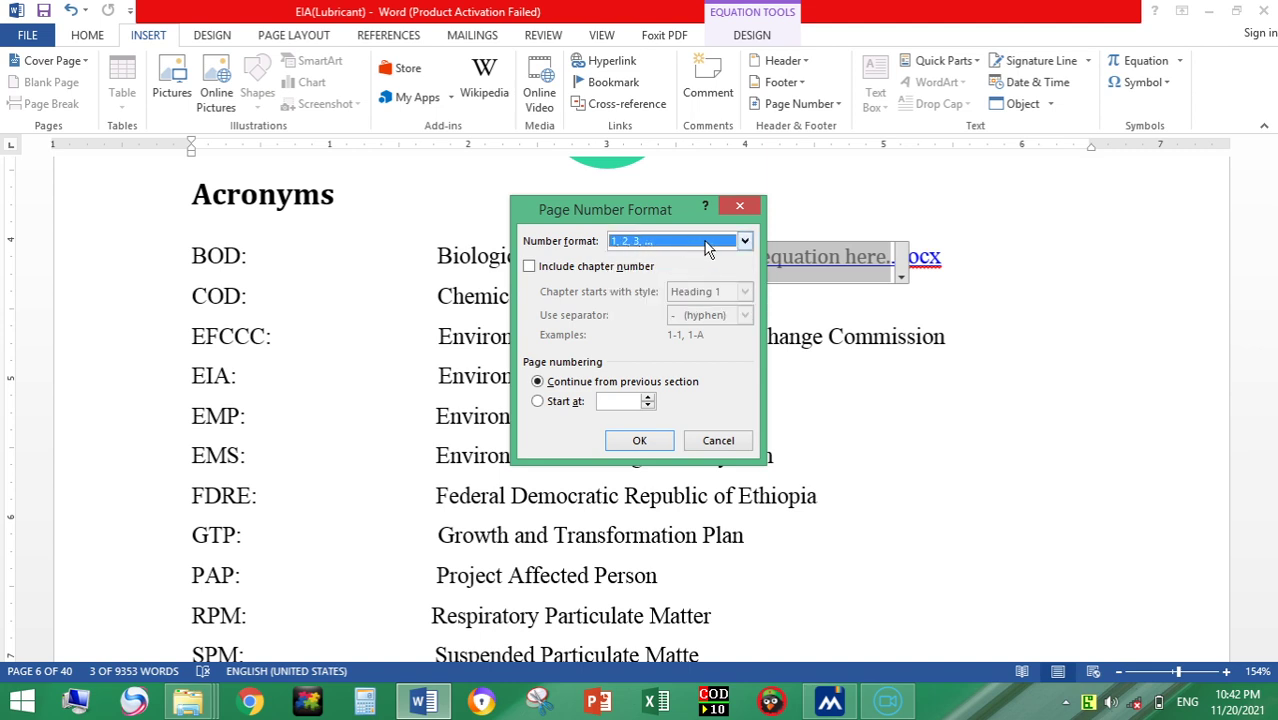
left_click(745, 241)
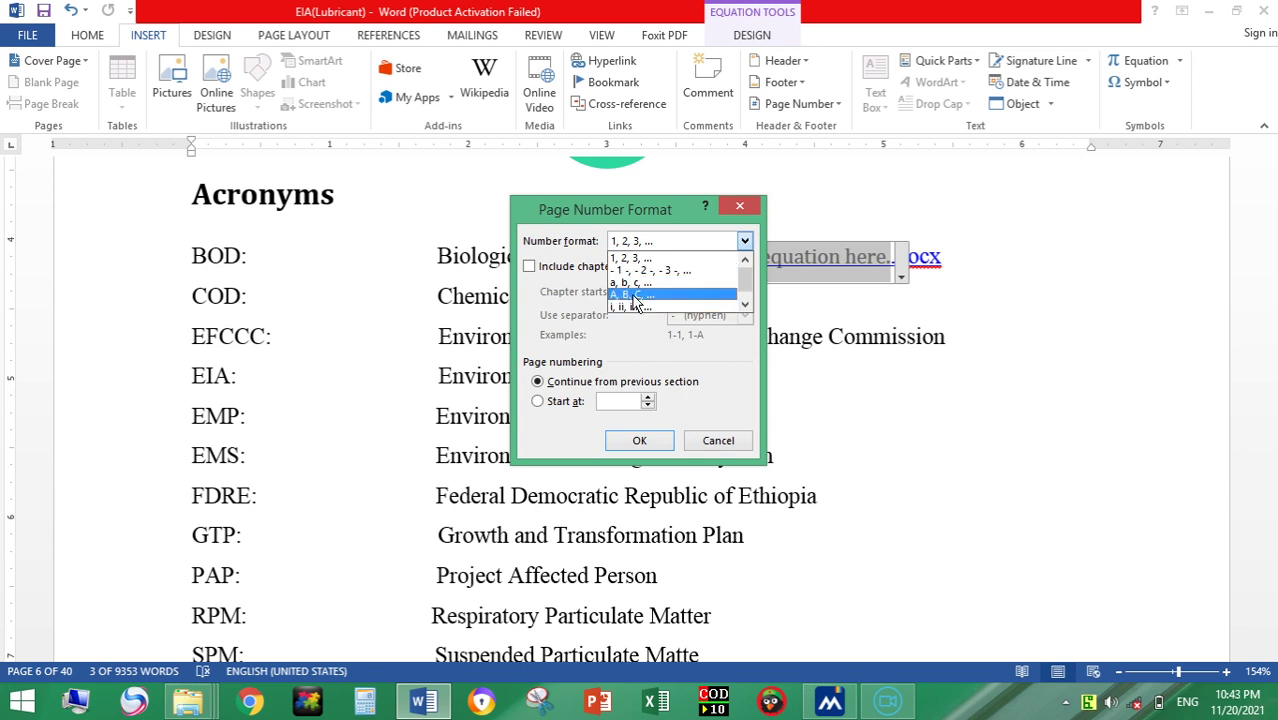
left_click(650, 353)
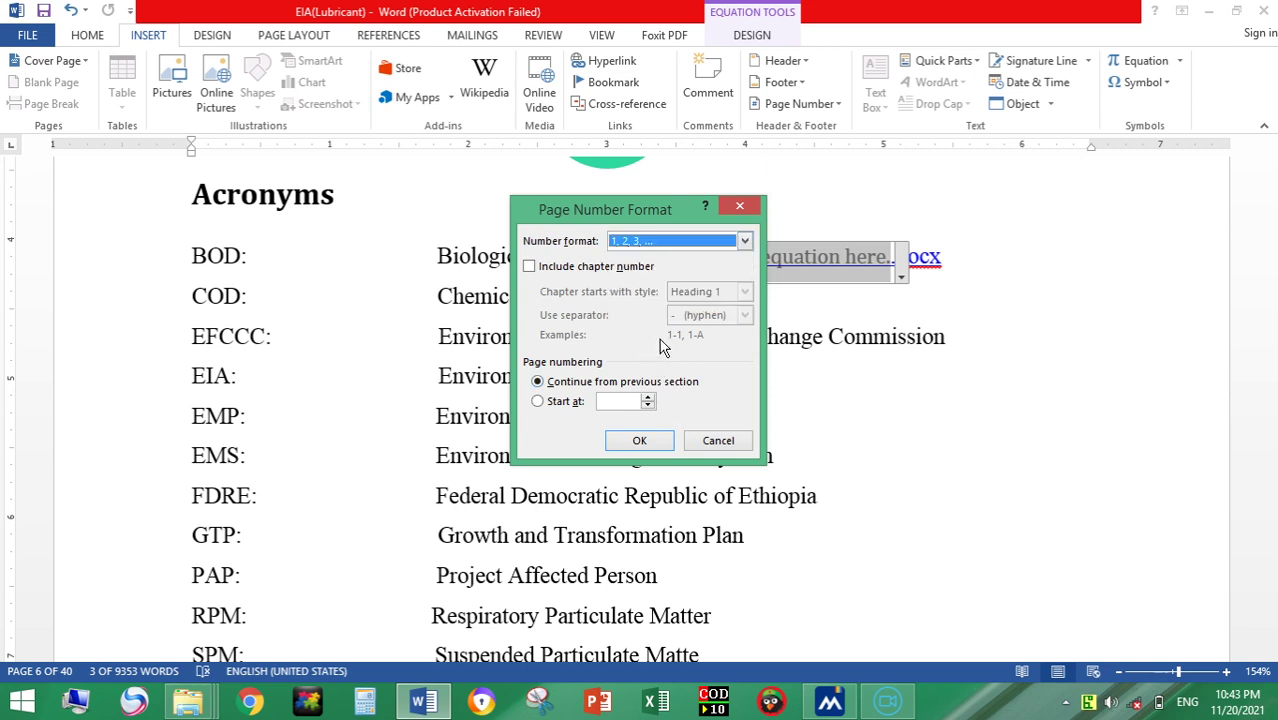
left_click(724, 210)
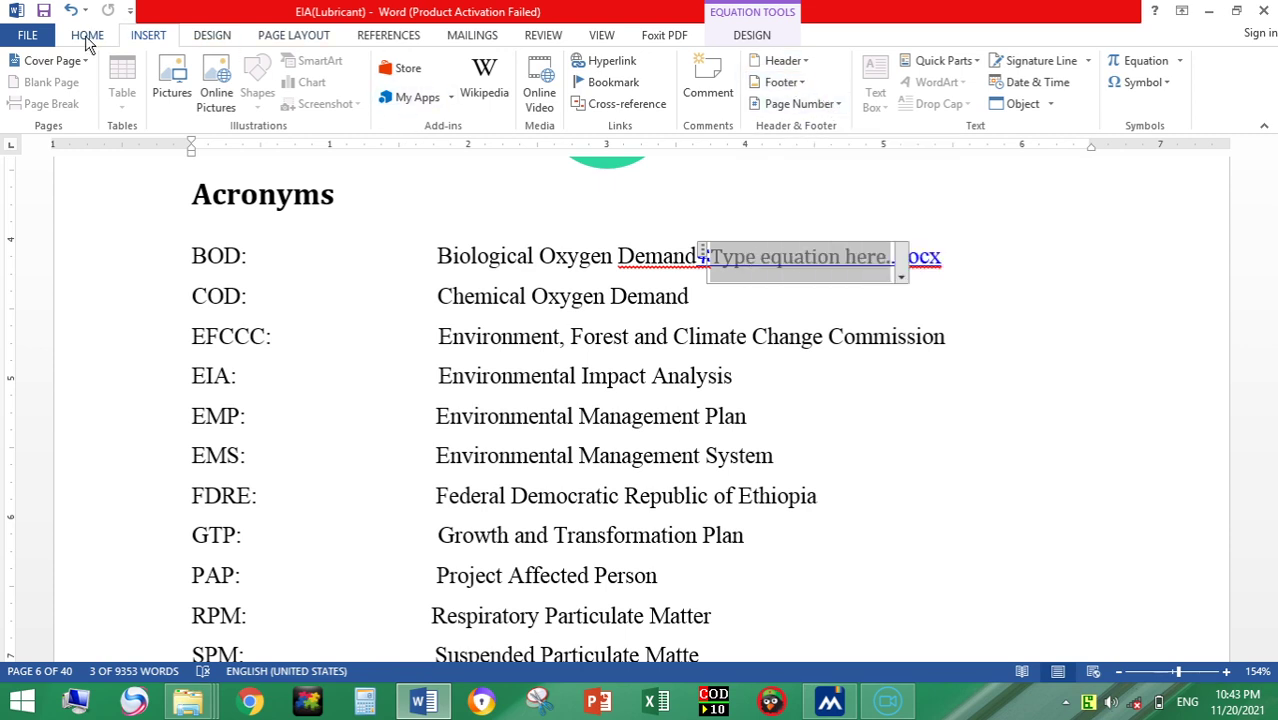
left_click(211, 37)
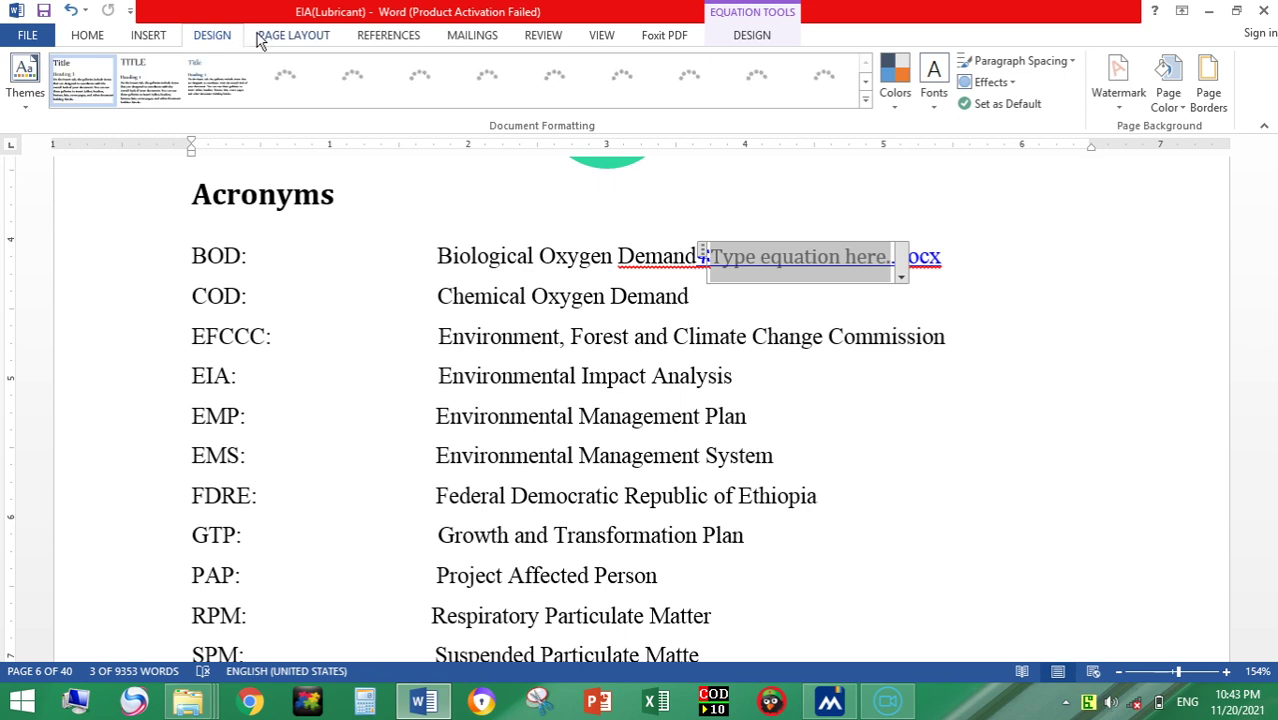
left_click(259, 38)
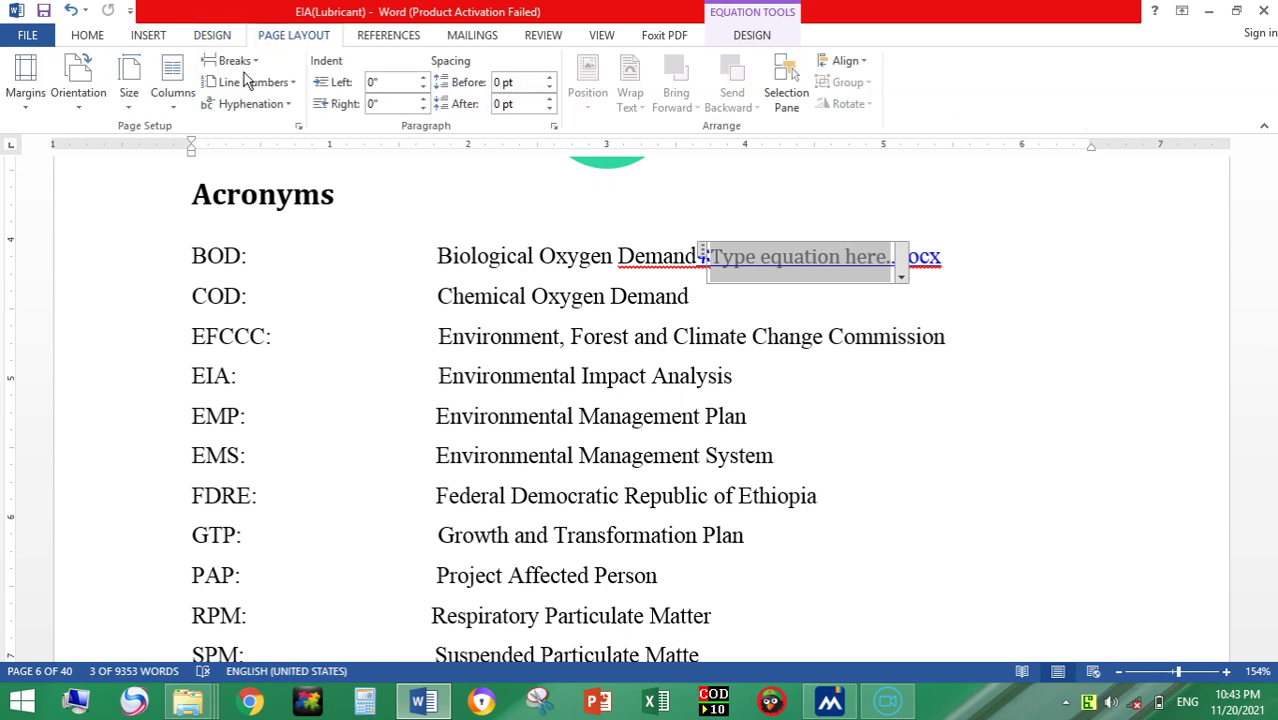
left_click(254, 62)
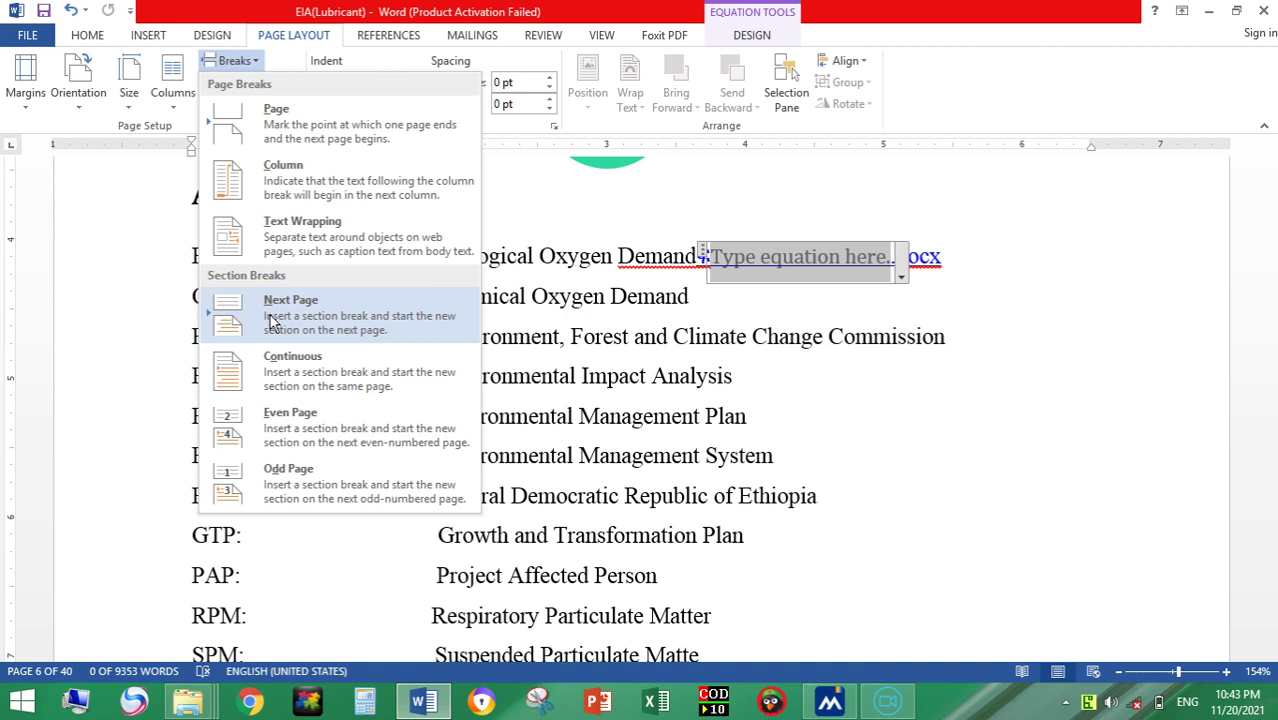
key("Escape")
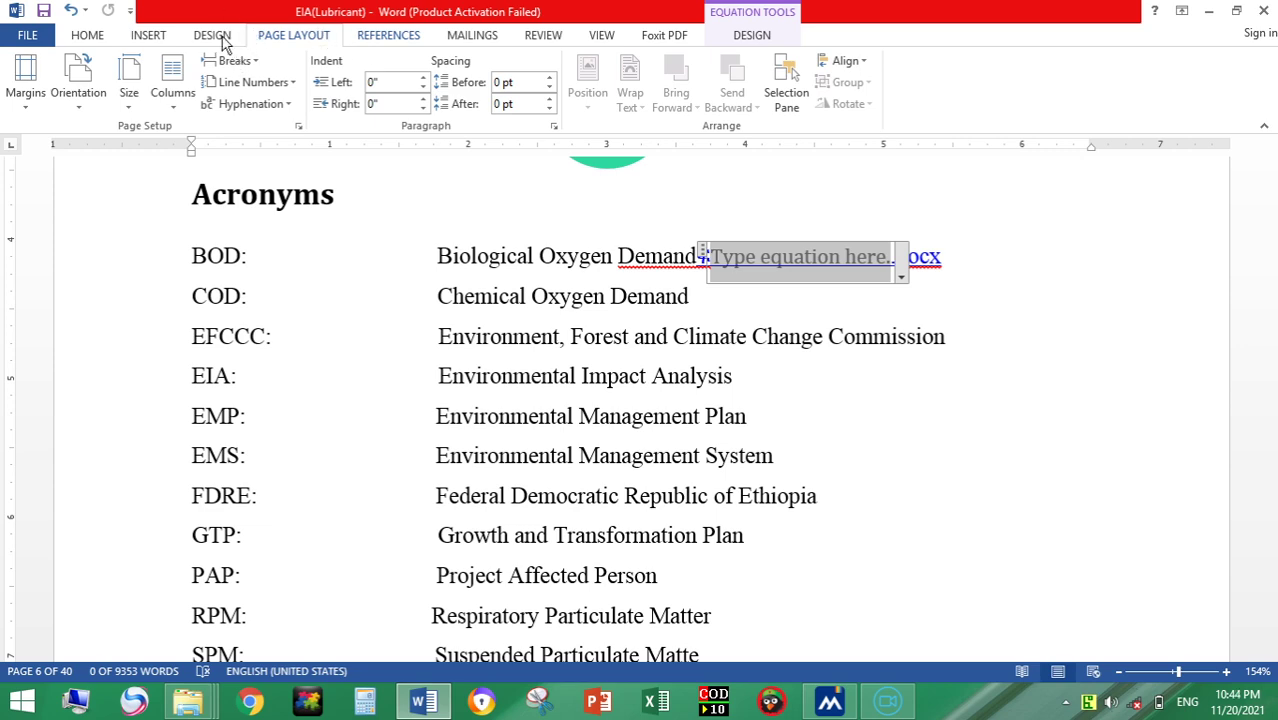
left_click(150, 40)
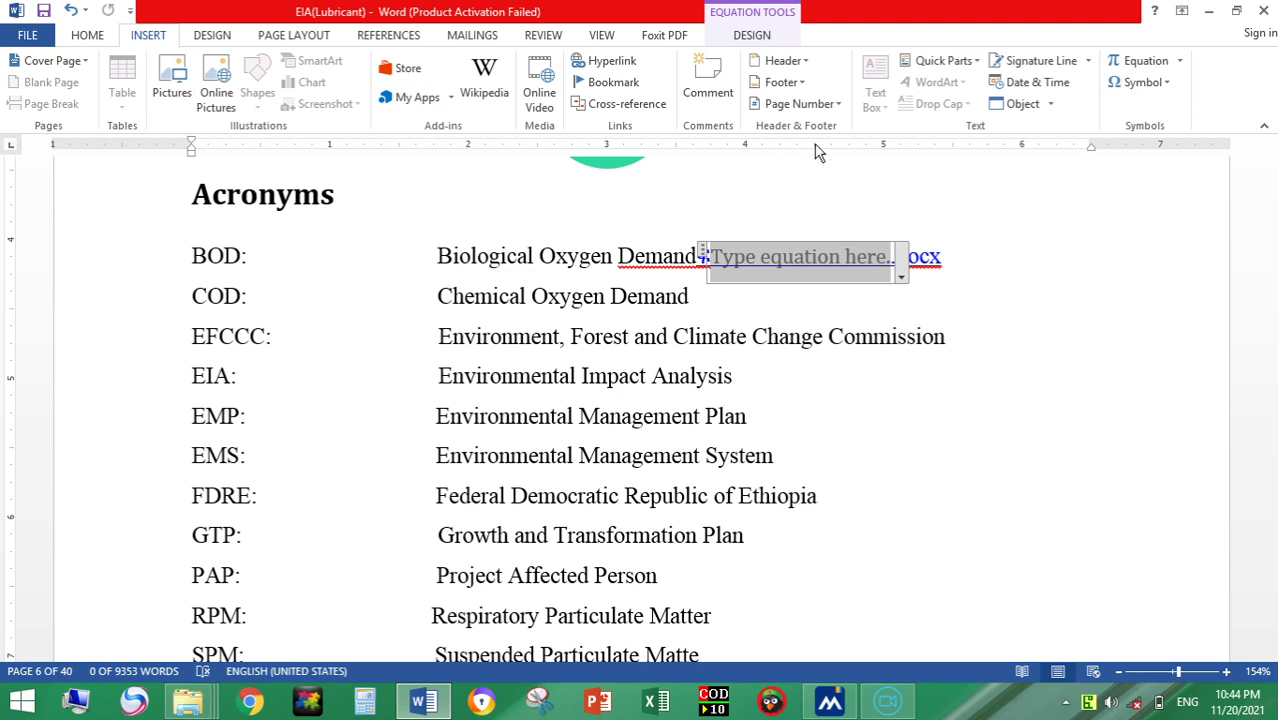
On the Design tab, preview the Page Color choices and Page Borders settings without applying either.
left_click(213, 36)
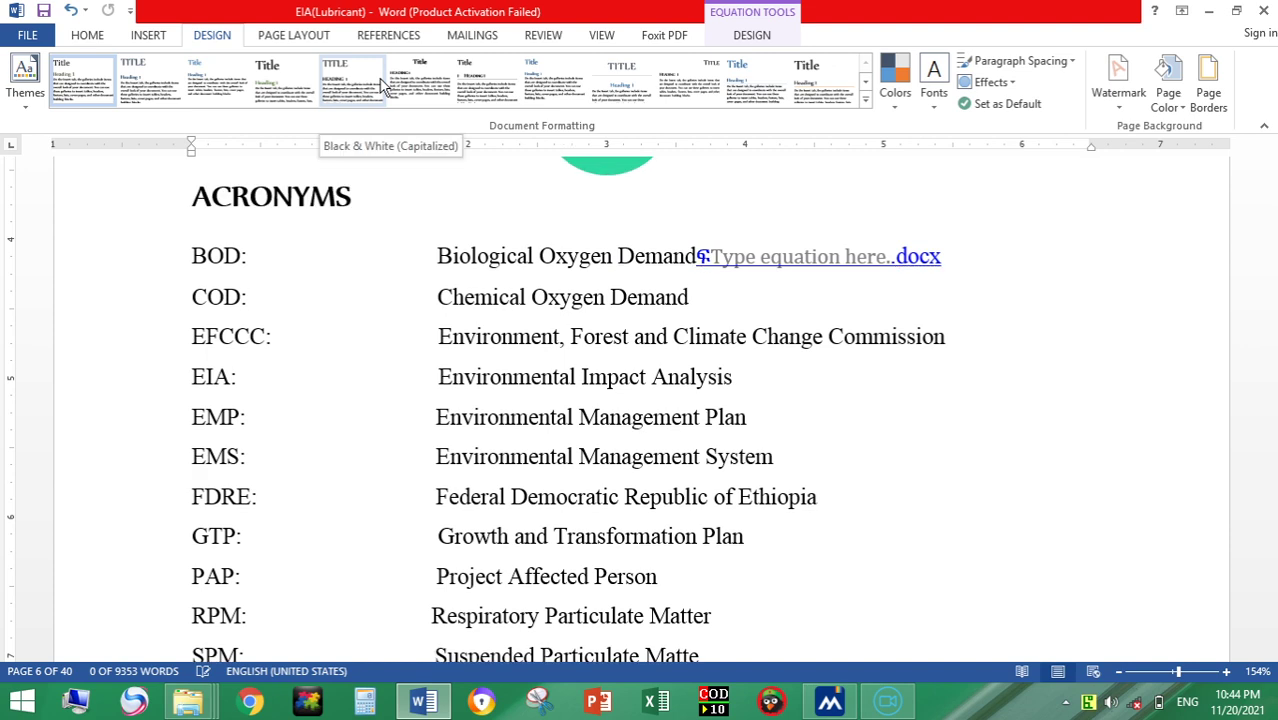
left_click(1179, 106)
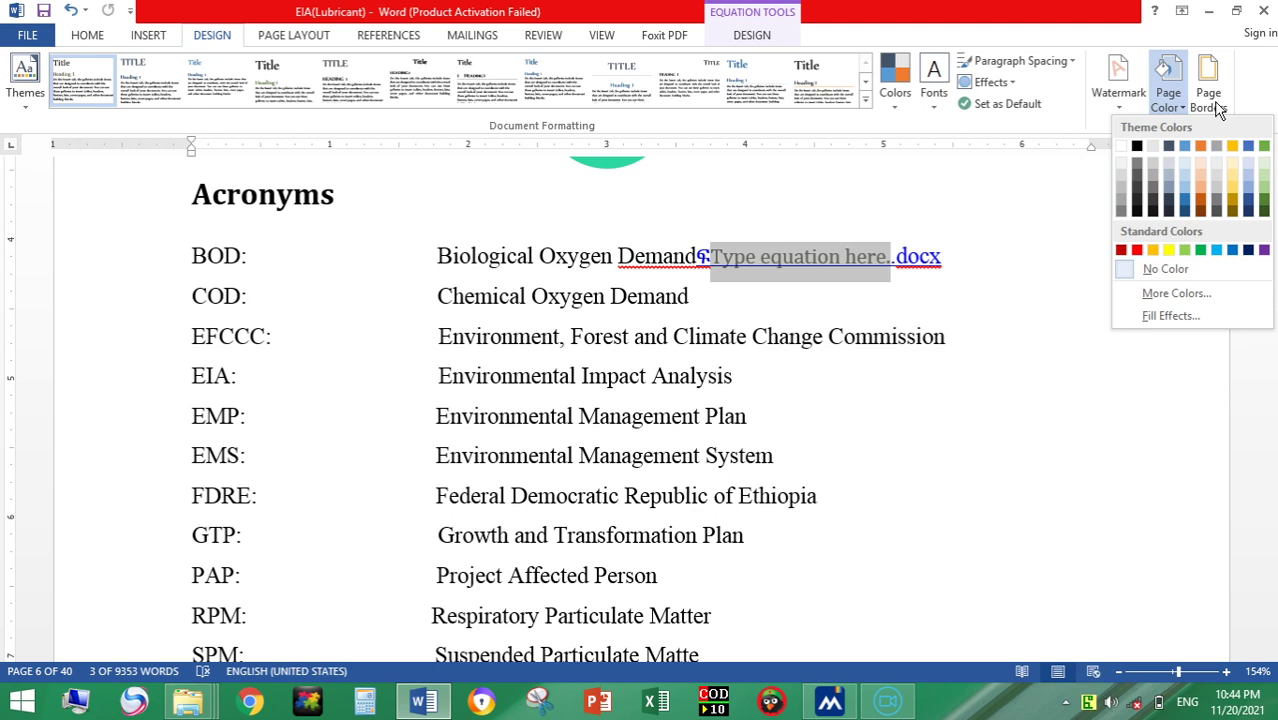
left_click(1216, 100)
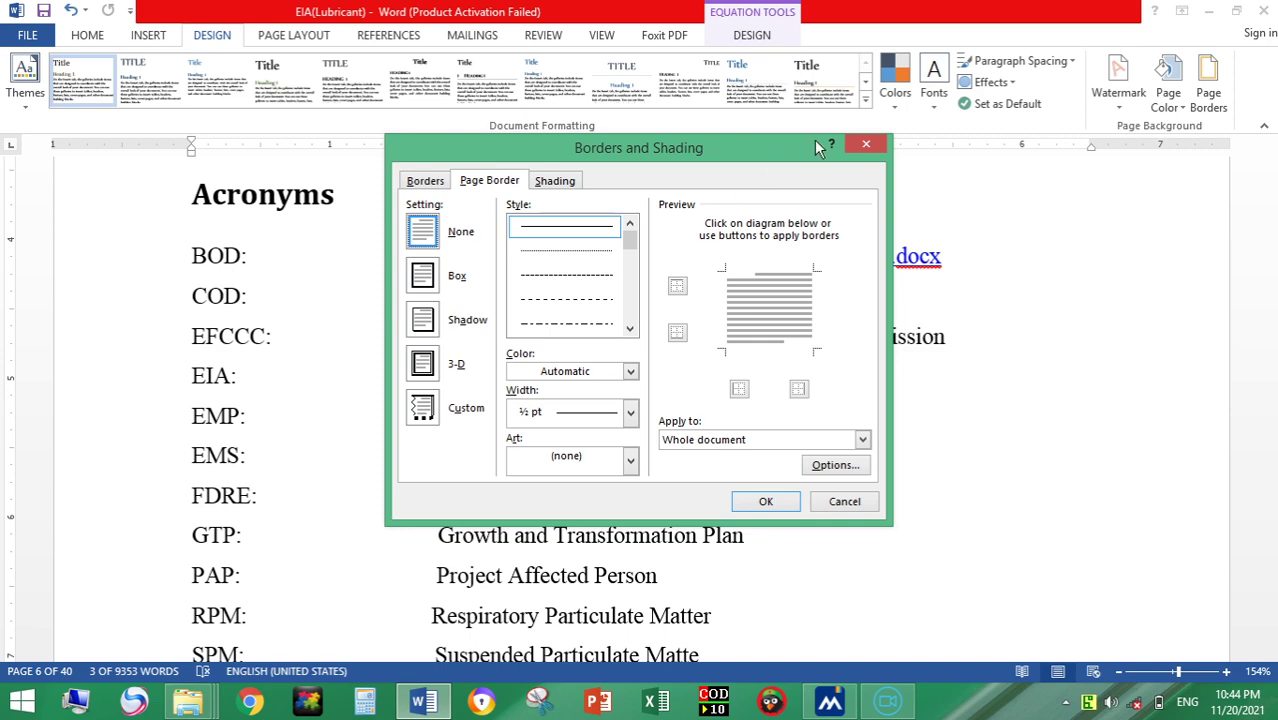
left_click(860, 146)
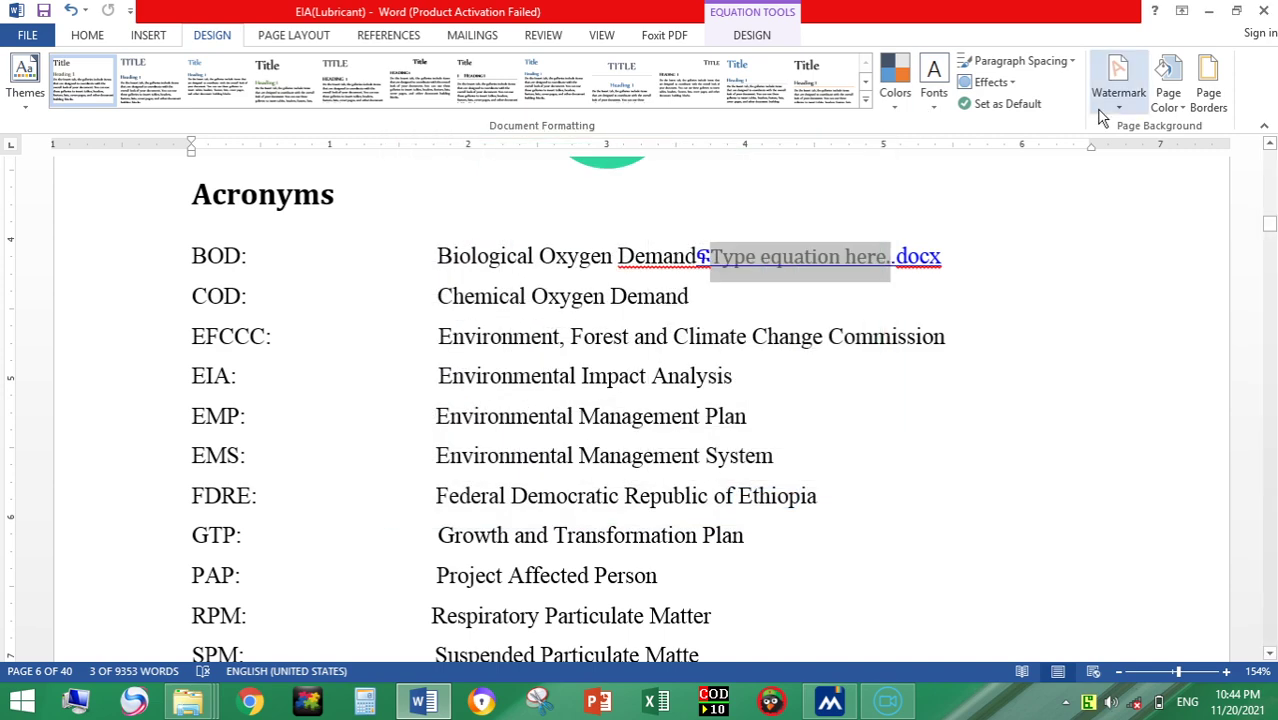
Look through the watermark gallery and close it without adding a watermark.
left_click(1118, 100)
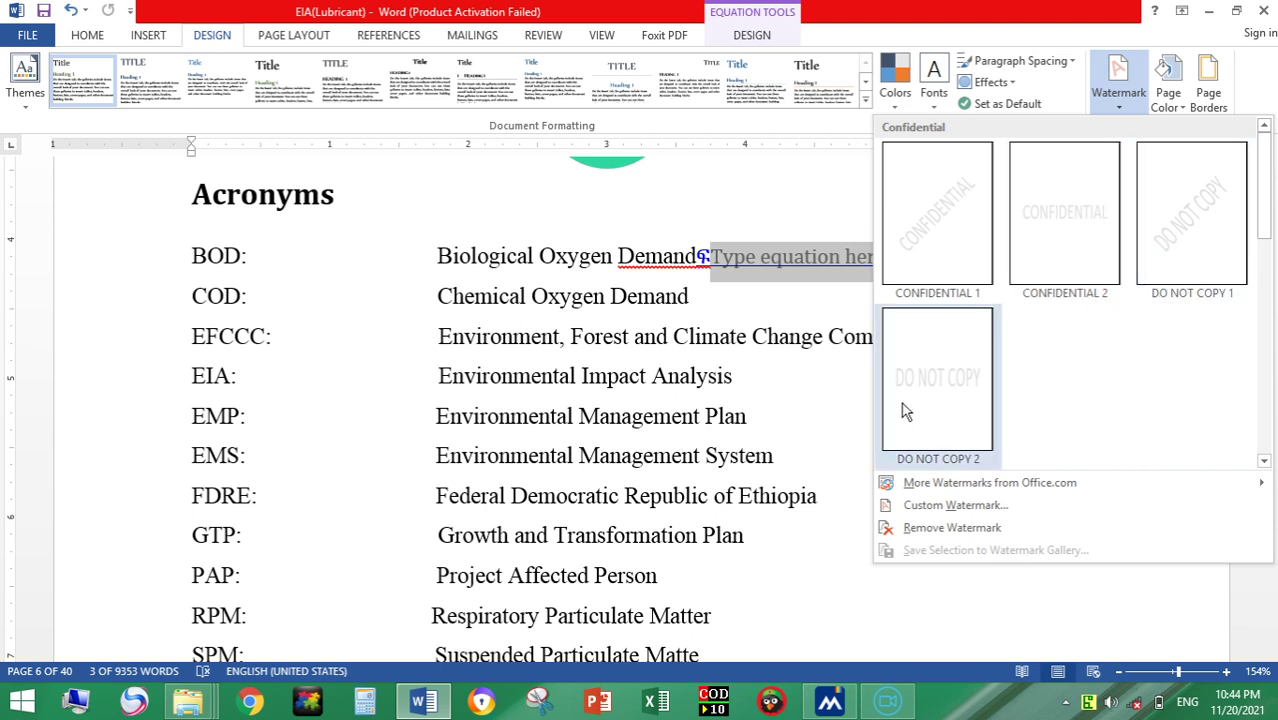
mouse_move(1010, 485)
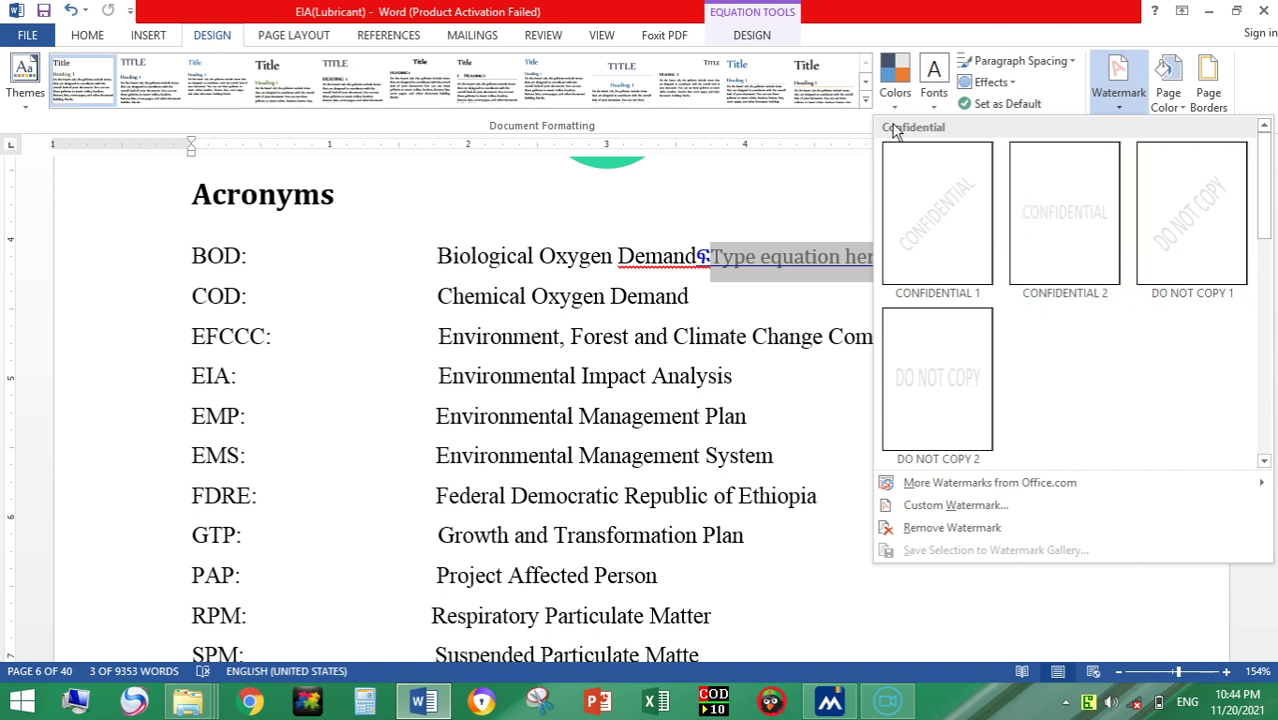
left_click(453, 207)
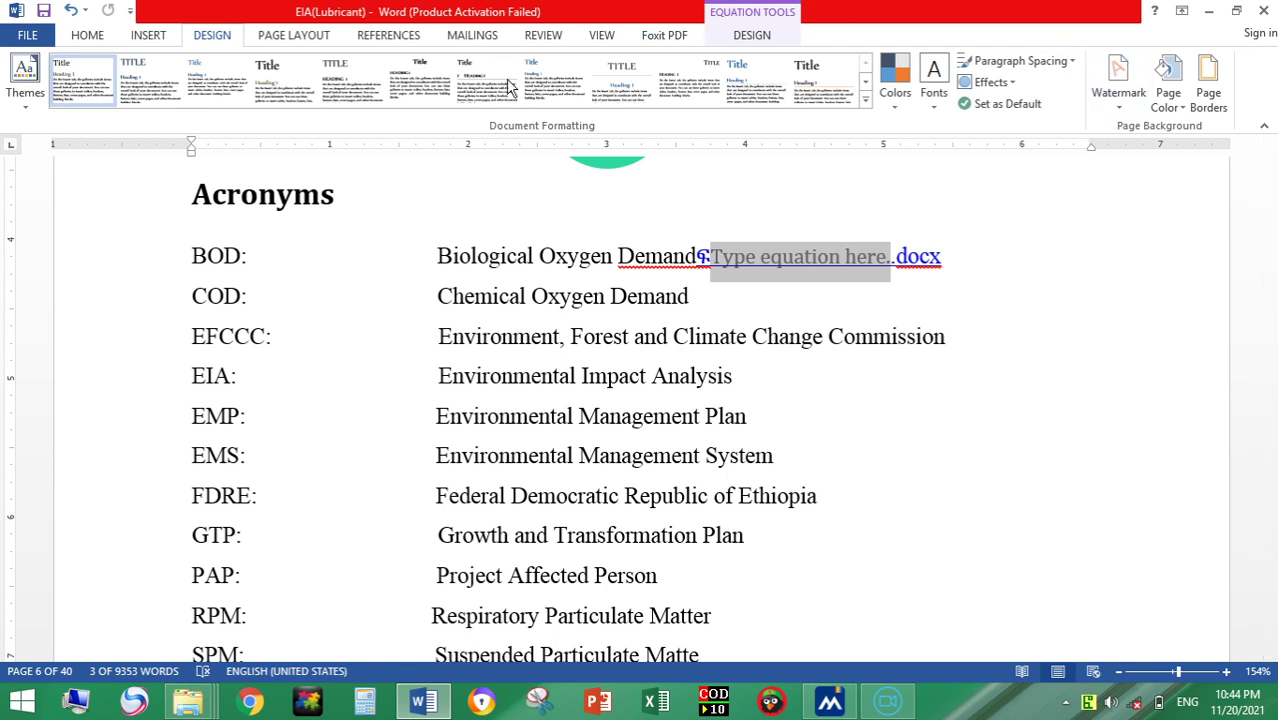
left_click(285, 36)
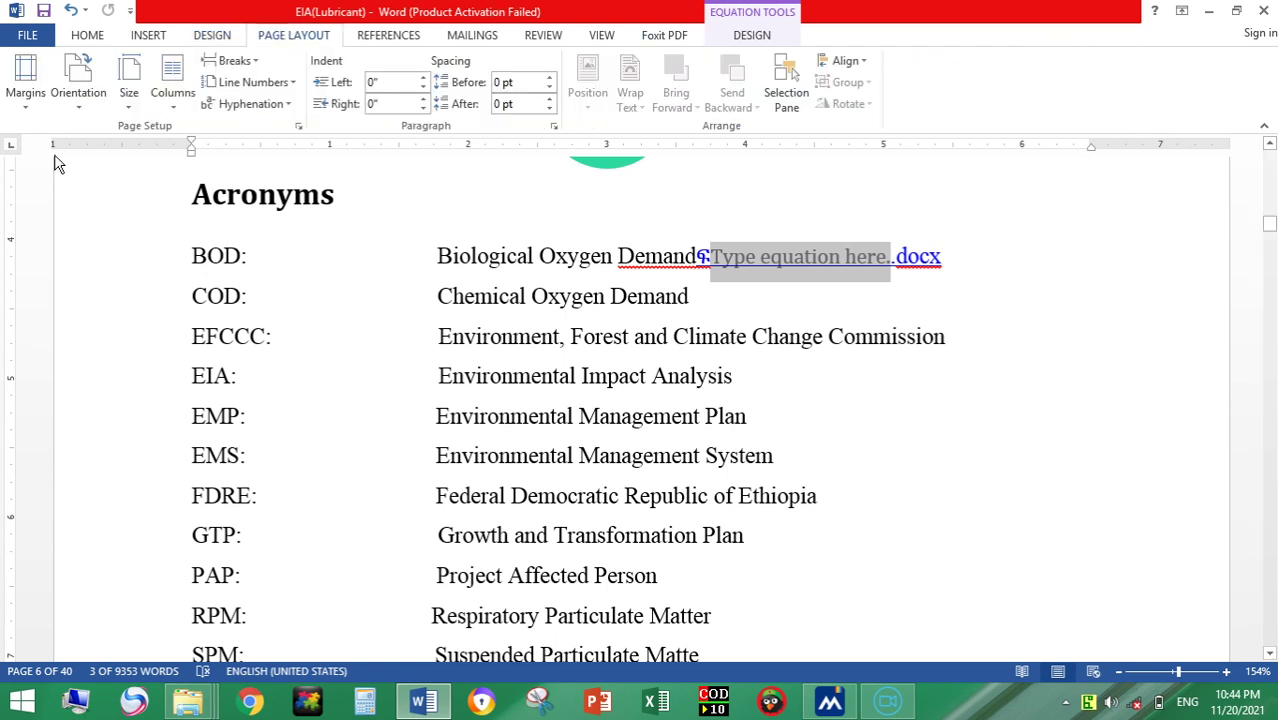
Review the Margins, Orientation, Breaks and Line Numbers lists without changing the page.
left_click(27, 105)
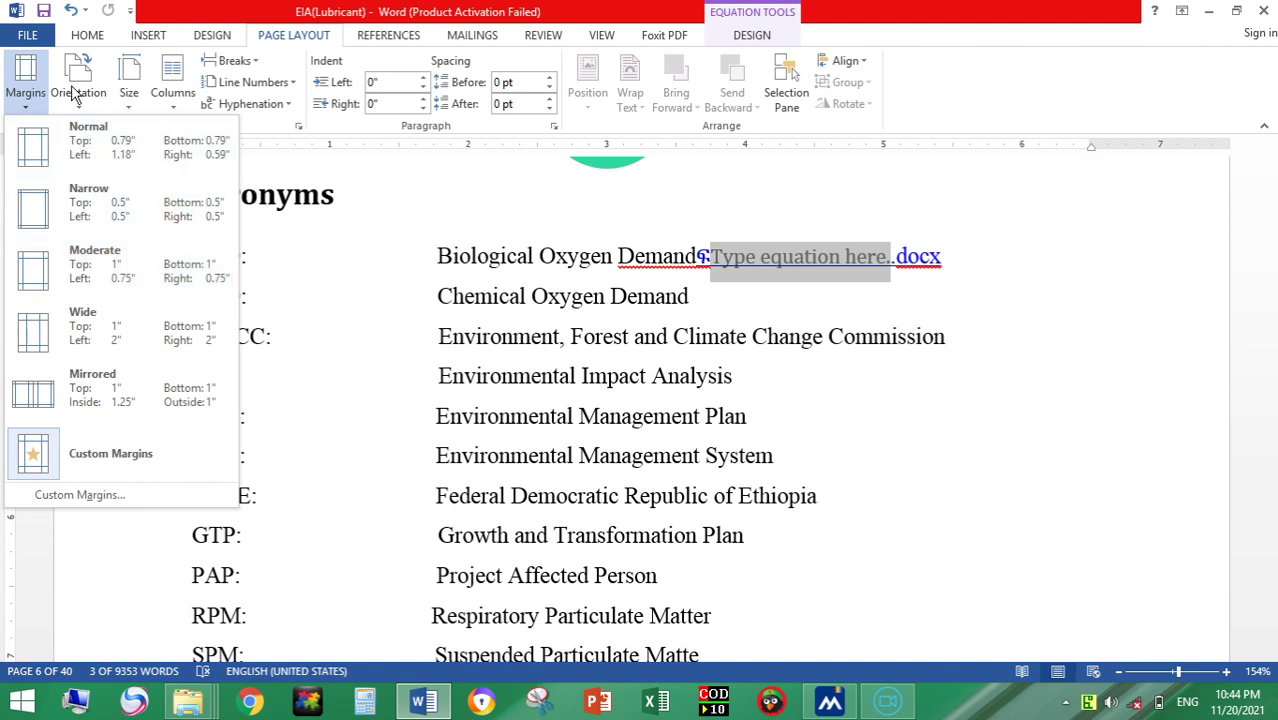
left_click(87, 113)
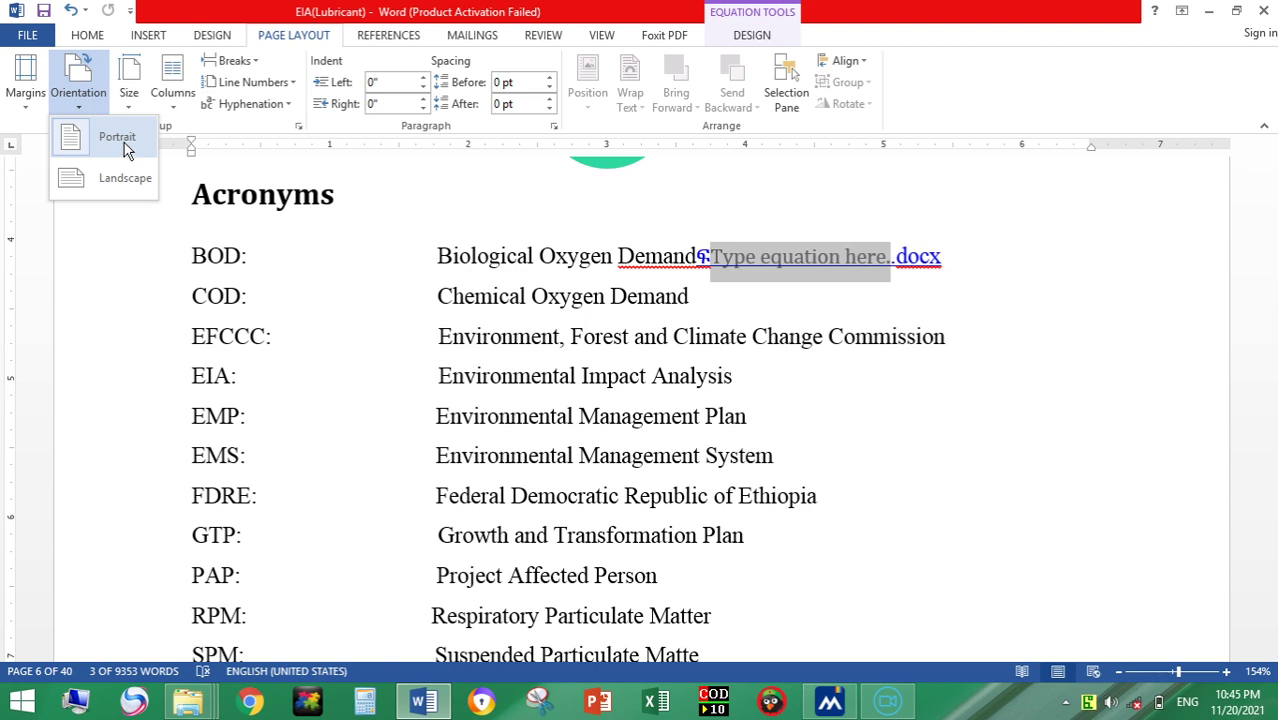
left_click(257, 64)
left_click(257, 64)
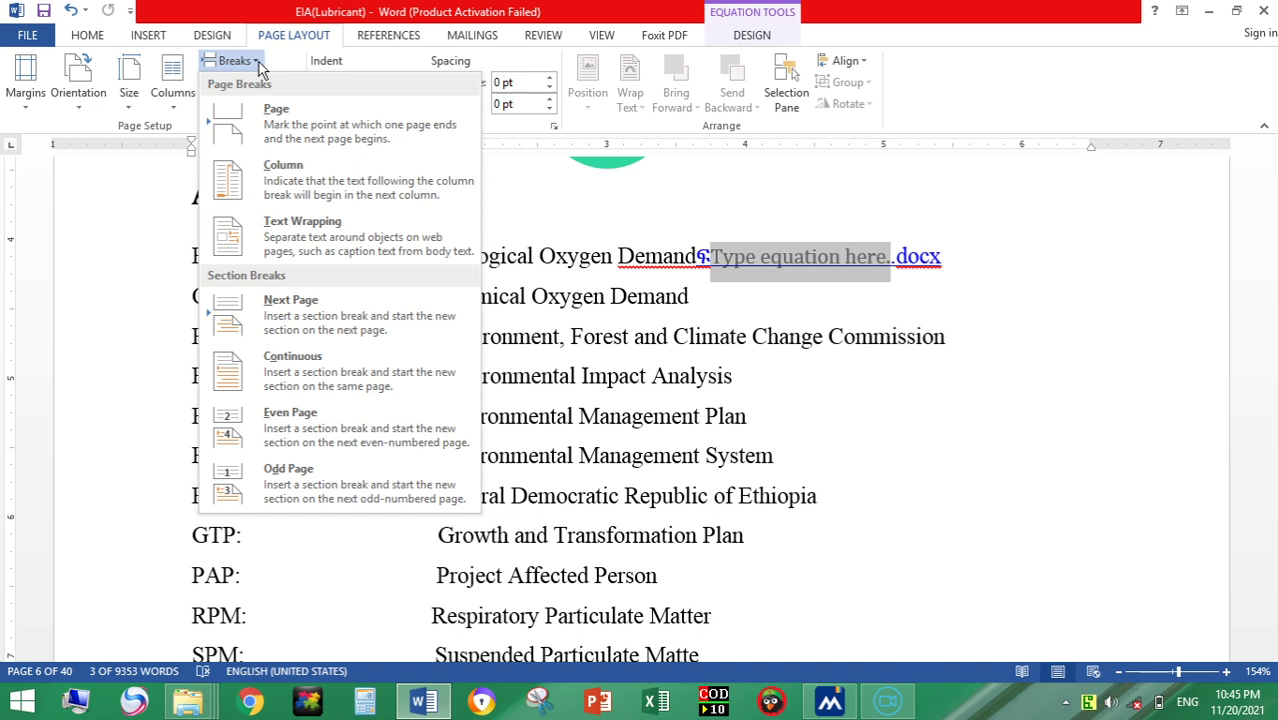
left_click(259, 68)
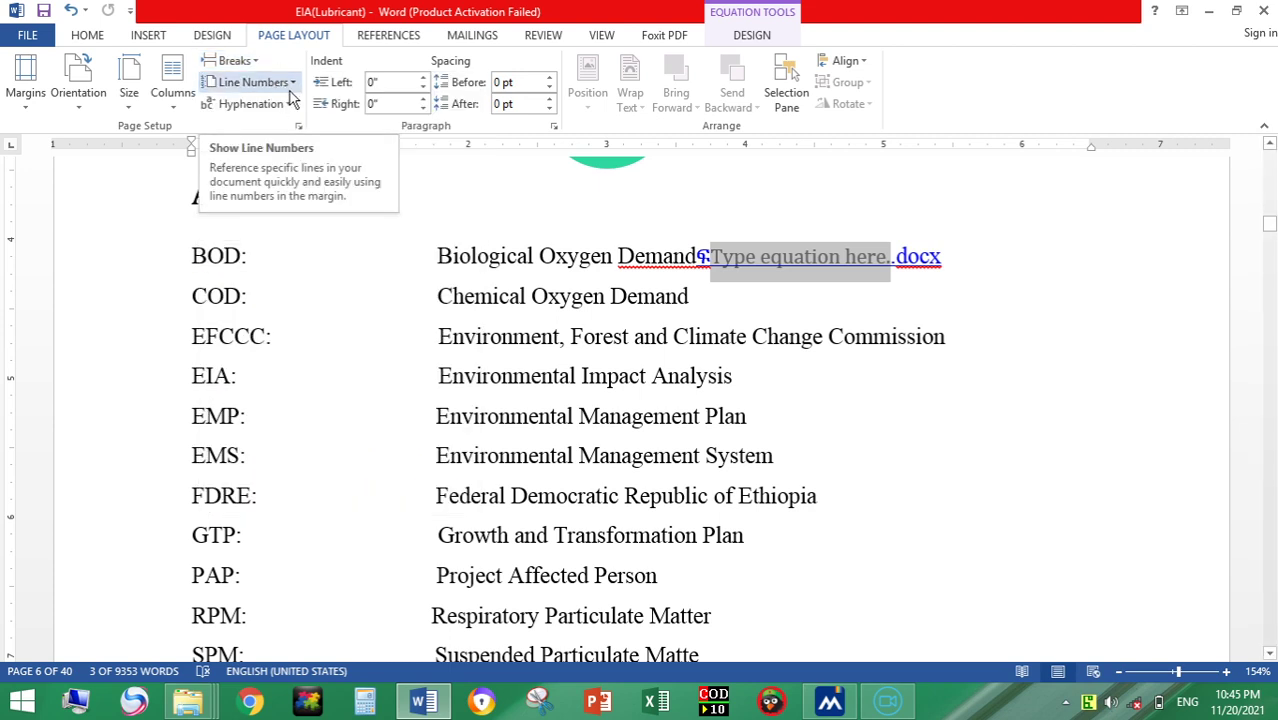
left_click(294, 84)
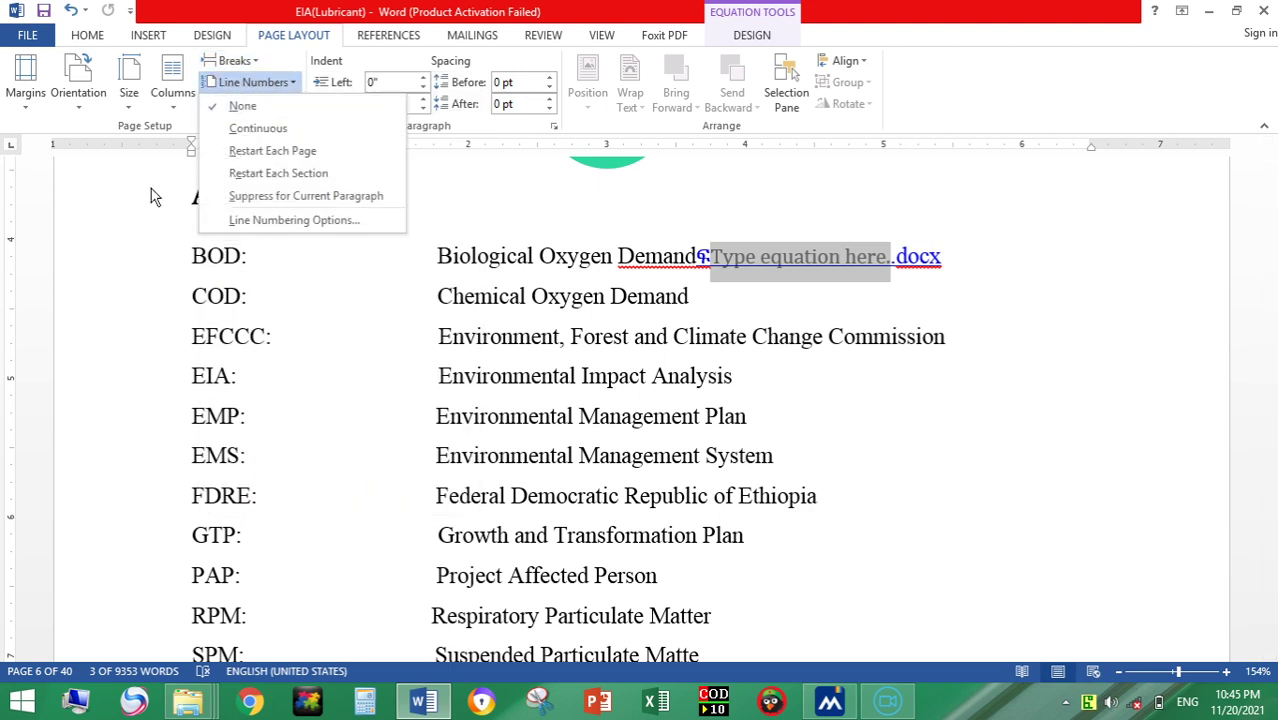
left_click(153, 188)
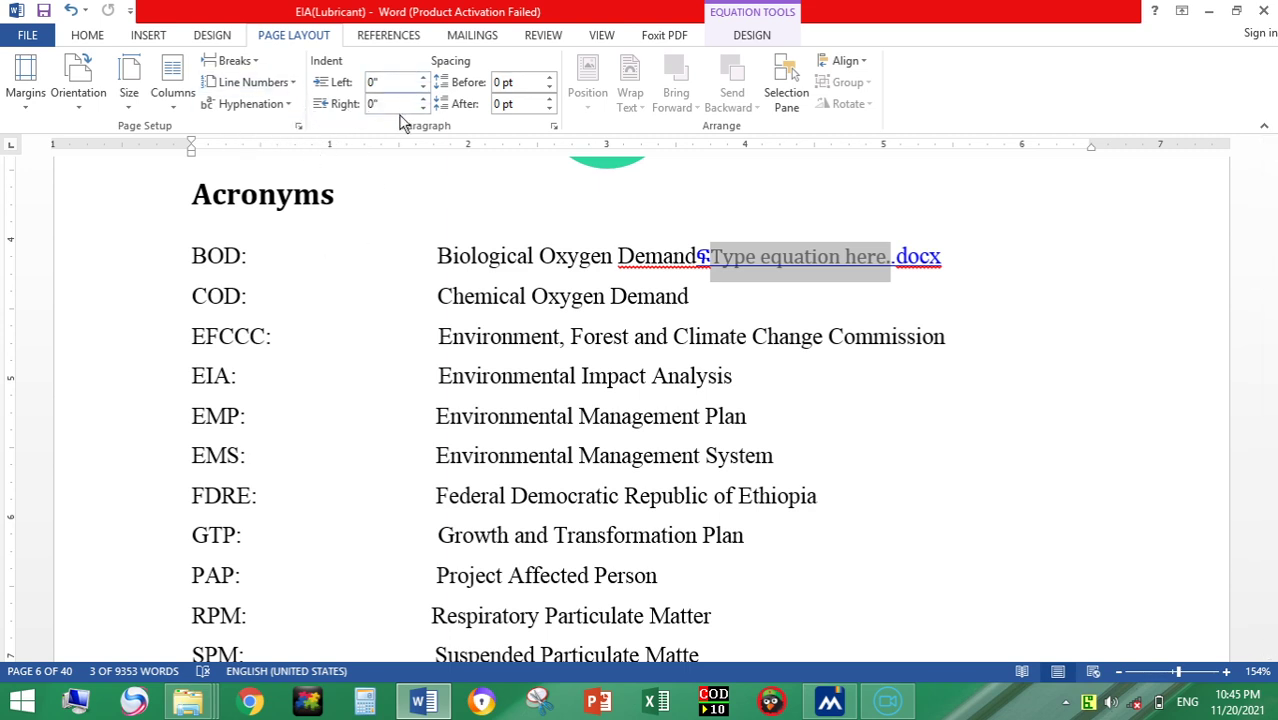
Nudge Spacing Before to 6 pt and back to 0 pt, then view the paper sizes.
left_click(549, 79)
left_click(549, 87)
left_click(133, 106)
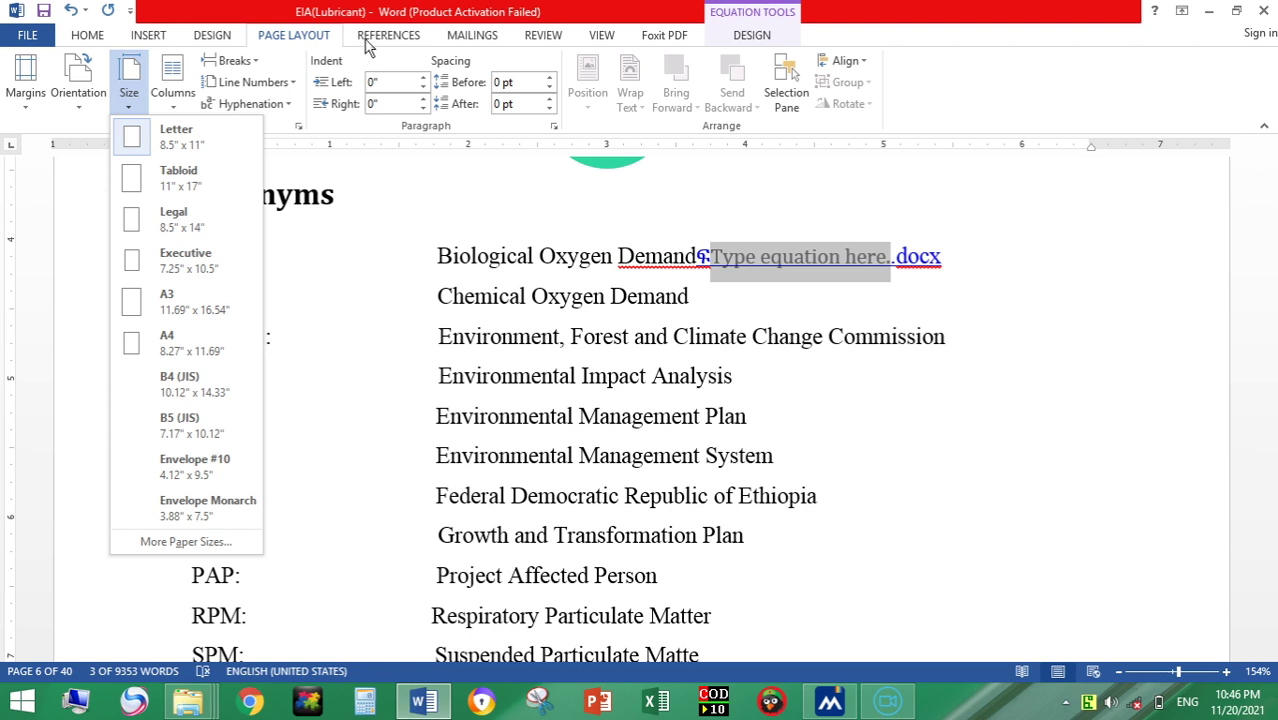
left_click(388, 35)
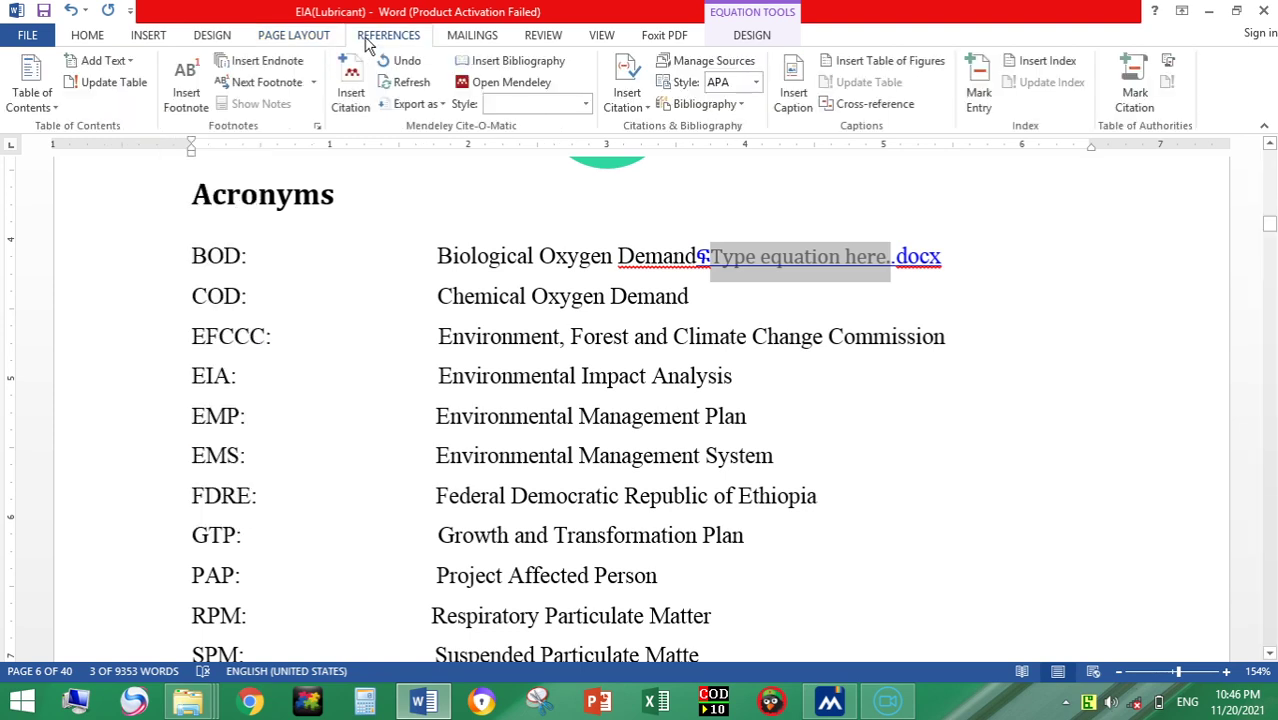
Glance at the Table of Contents styles, then scroll back up to the TOC on page 2.
left_click(54, 108)
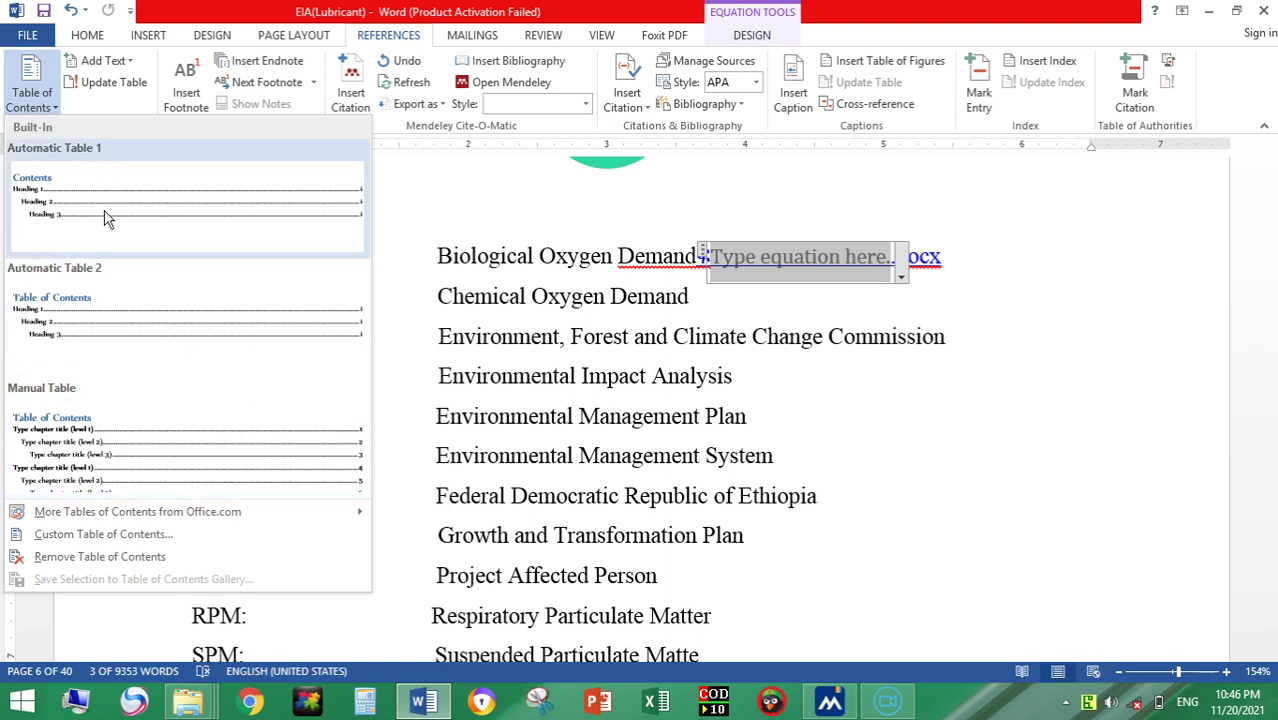
left_click(465, 270)
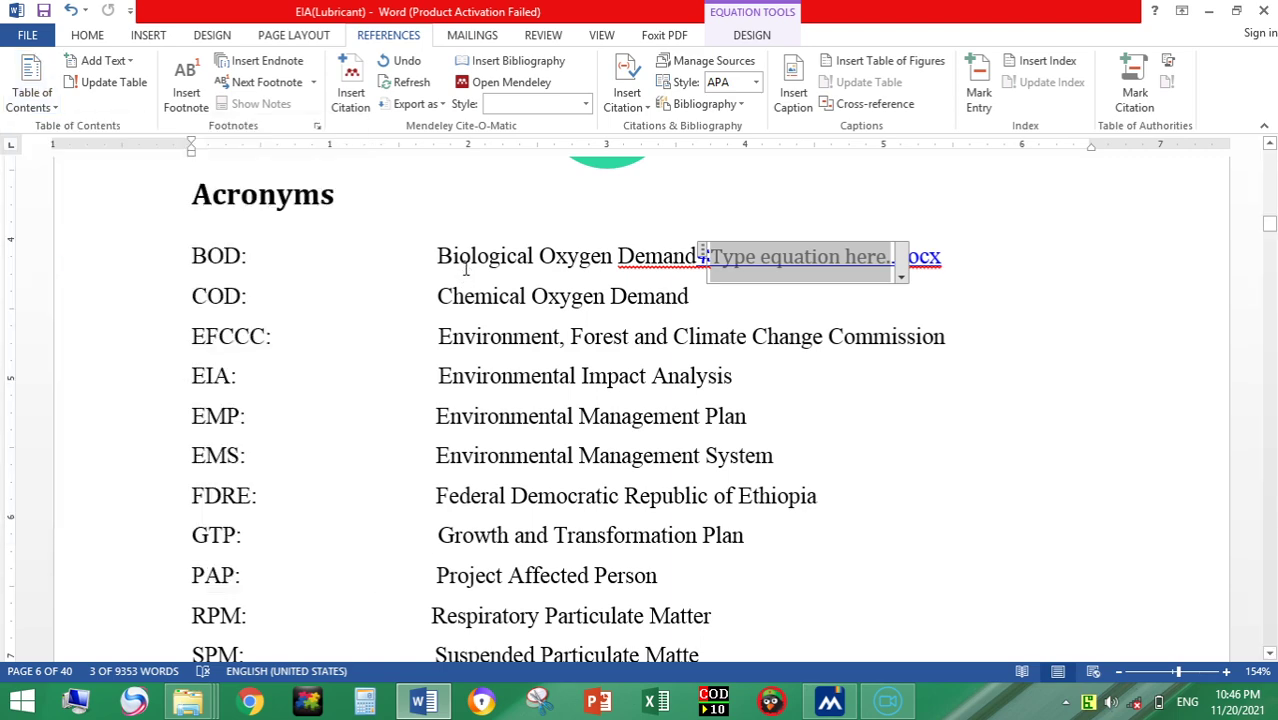
scroll(465, 269, "up", 10)
scroll(466, 250, "up", 5)
scroll(480, 240, "up", 5)
scroll(500, 275, "up", 5)
scroll(503, 278, "up", 5)
scroll(503, 278, "up", 5)
scroll(502, 277, "up", 1)
scroll(502, 277, "up", 5)
scroll(495, 278, "up", 5)
scroll(490, 279, "up", 5)
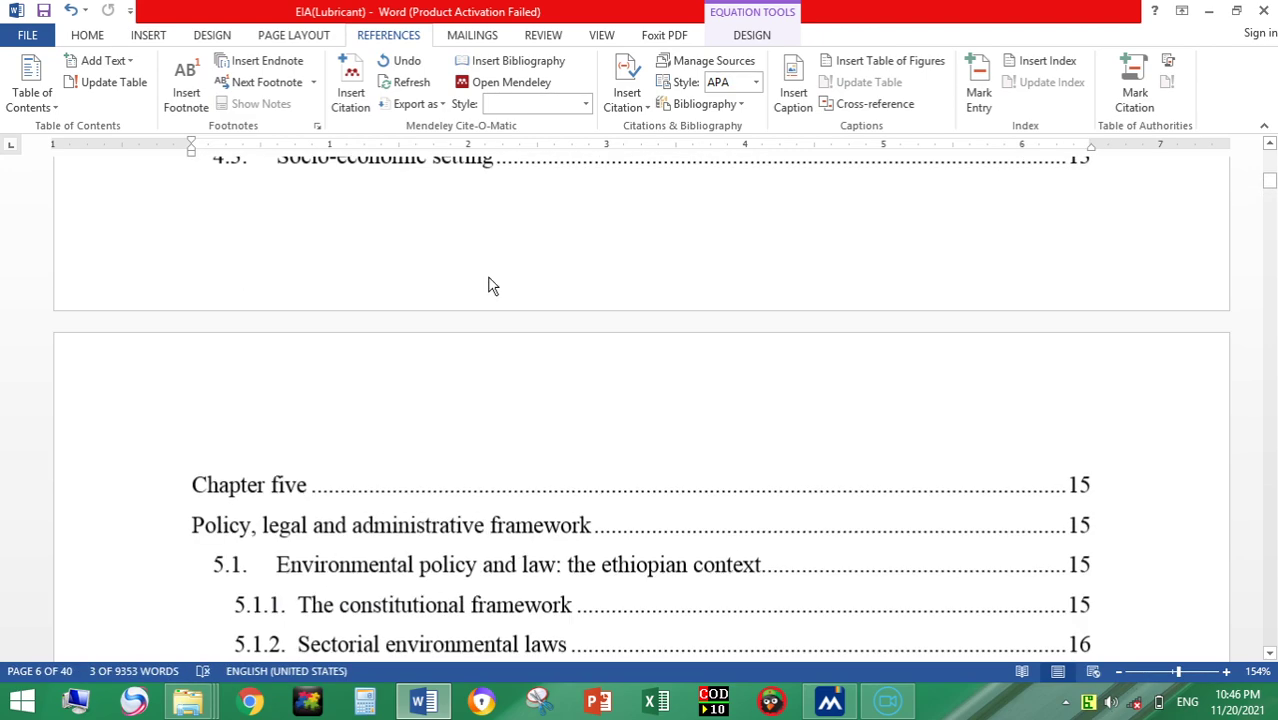
scroll(491, 283, "up", 4)
scroll(491, 280, "up", 5)
scroll(490, 277, "up", 2)
scroll(490, 275, "up", 5)
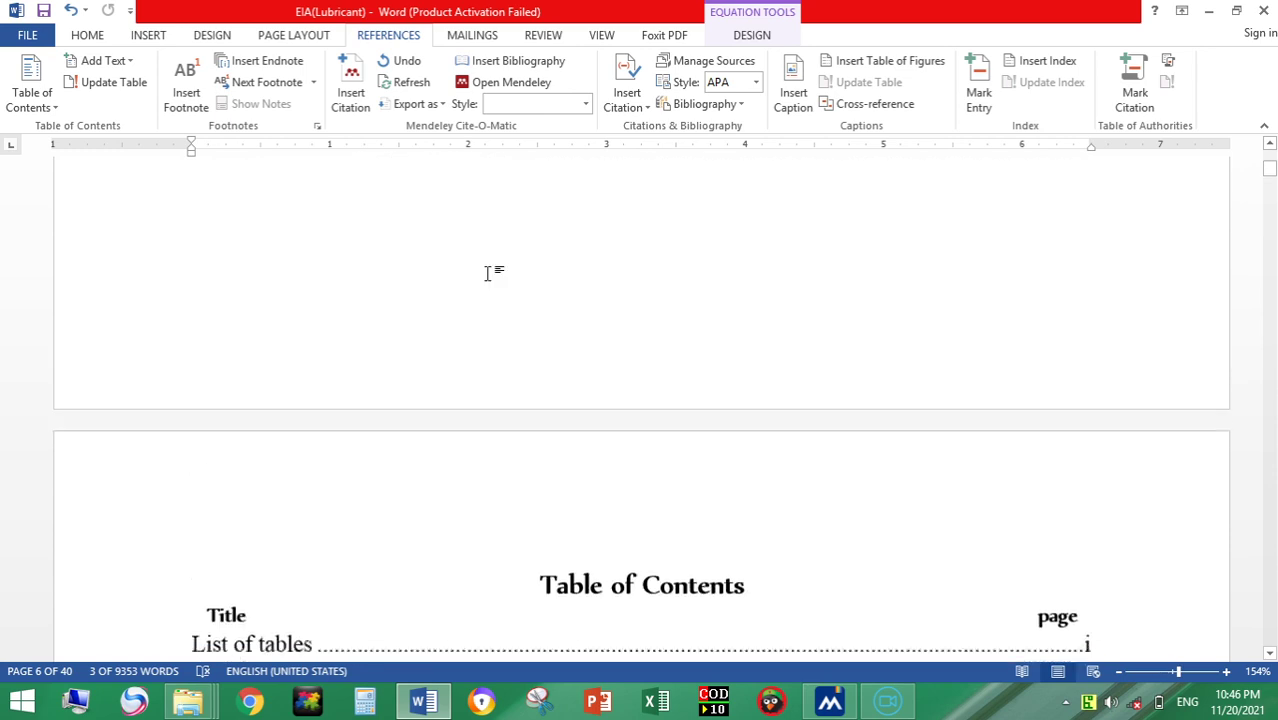
scroll(491, 280, "down", 3)
Select the table of contents and open Update Table, closing the dialog without changes.
left_click(209, 362)
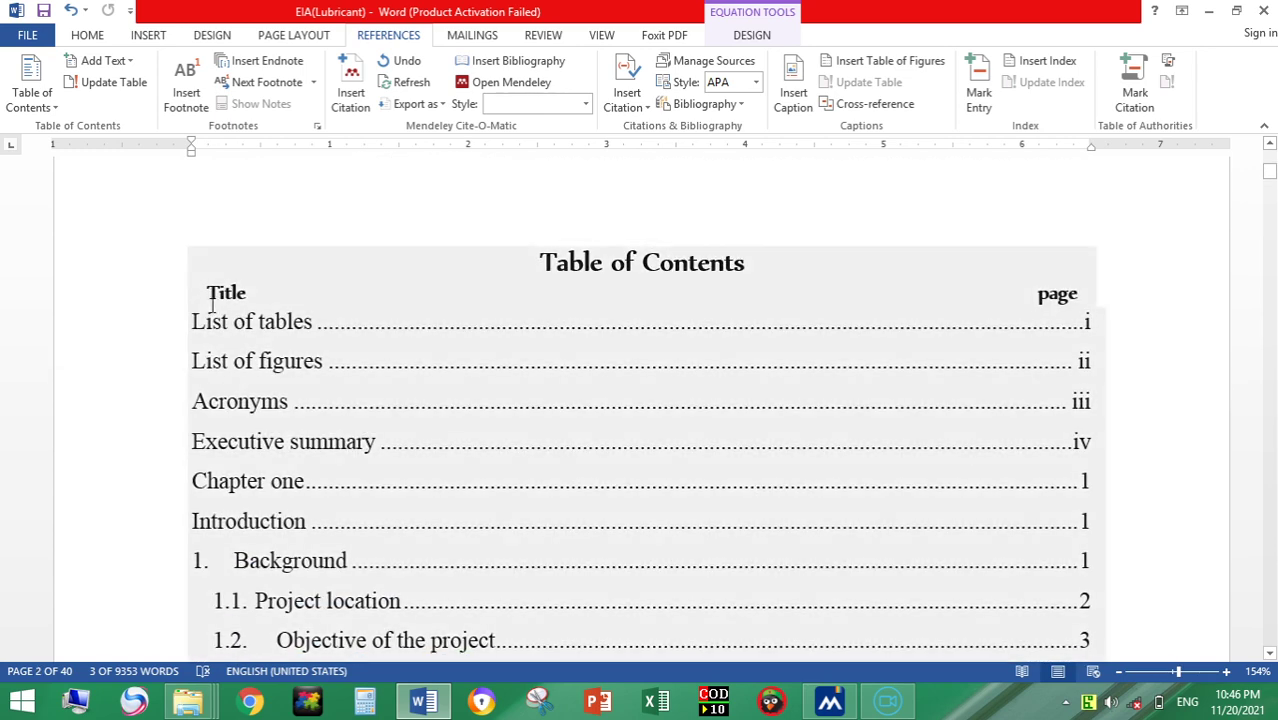
left_click(222, 265)
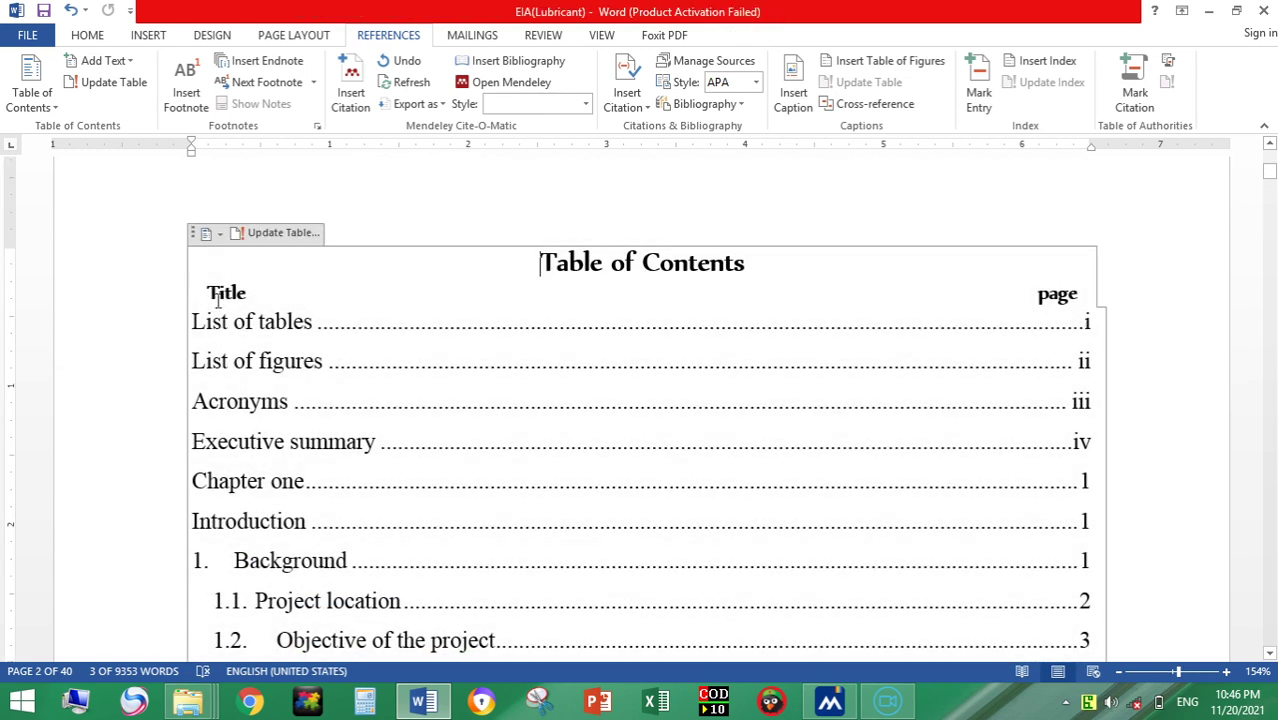
left_click(219, 233)
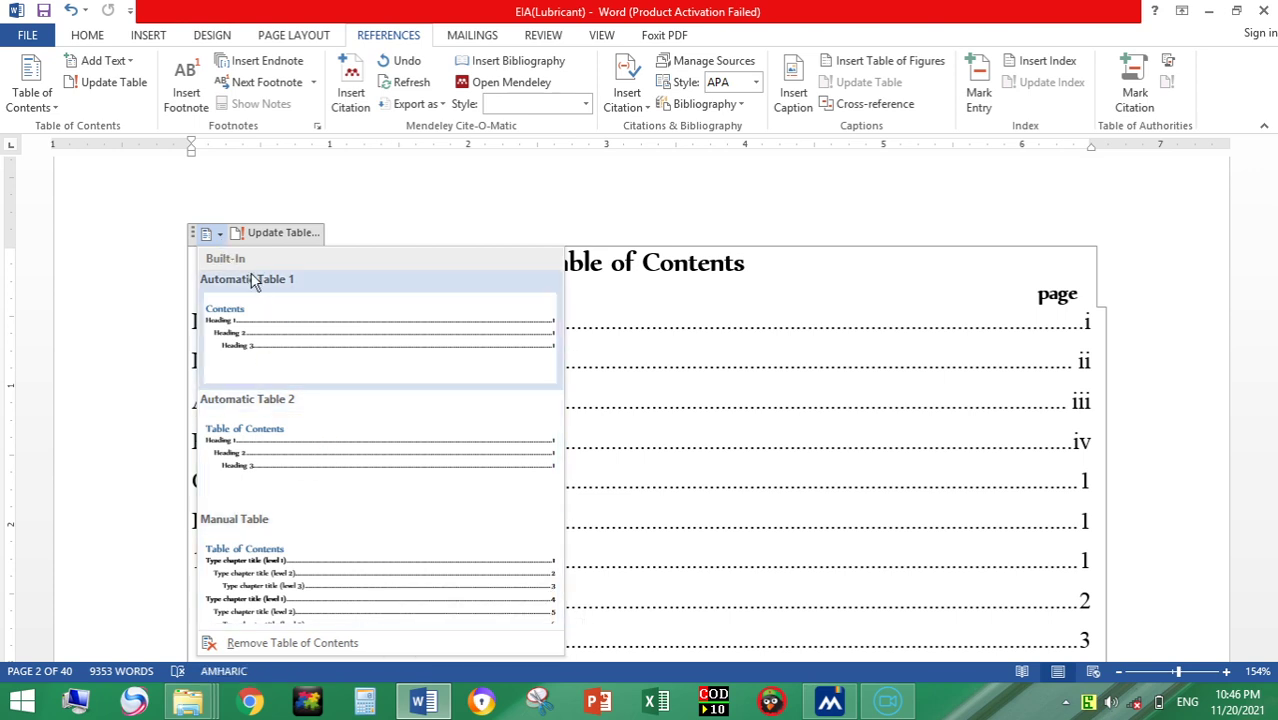
left_click(249, 236)
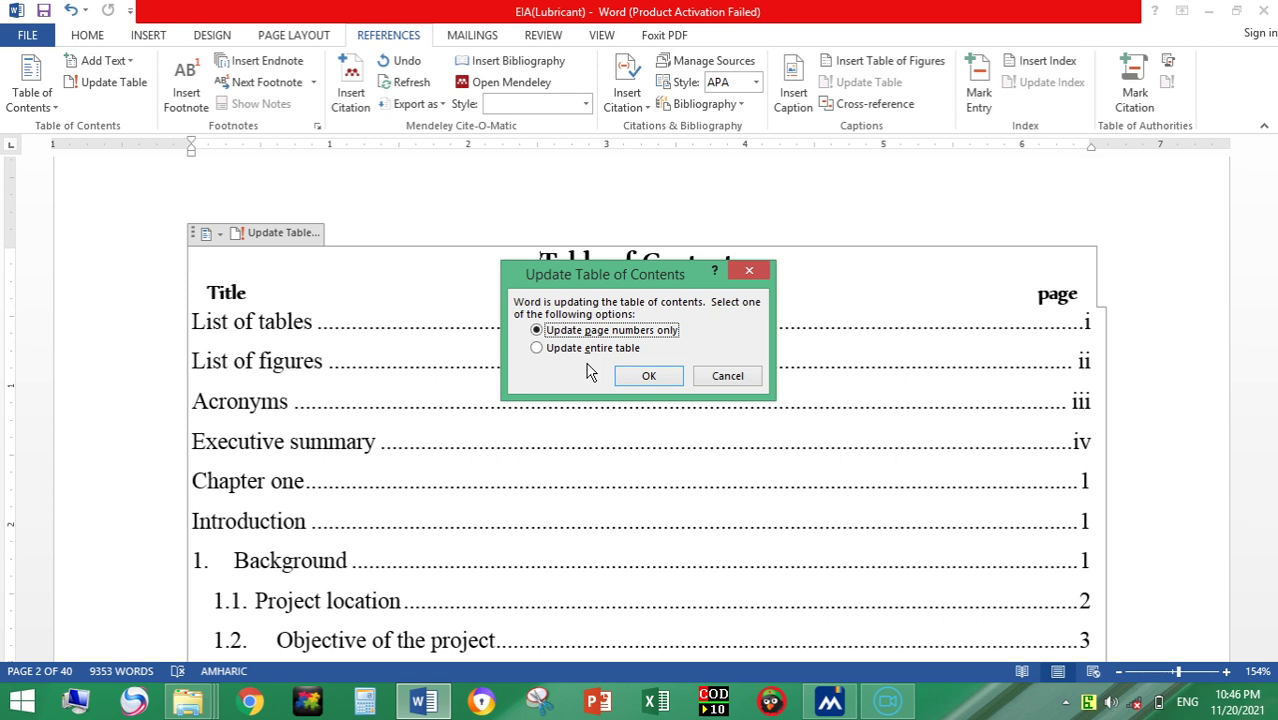
left_click(752, 272)
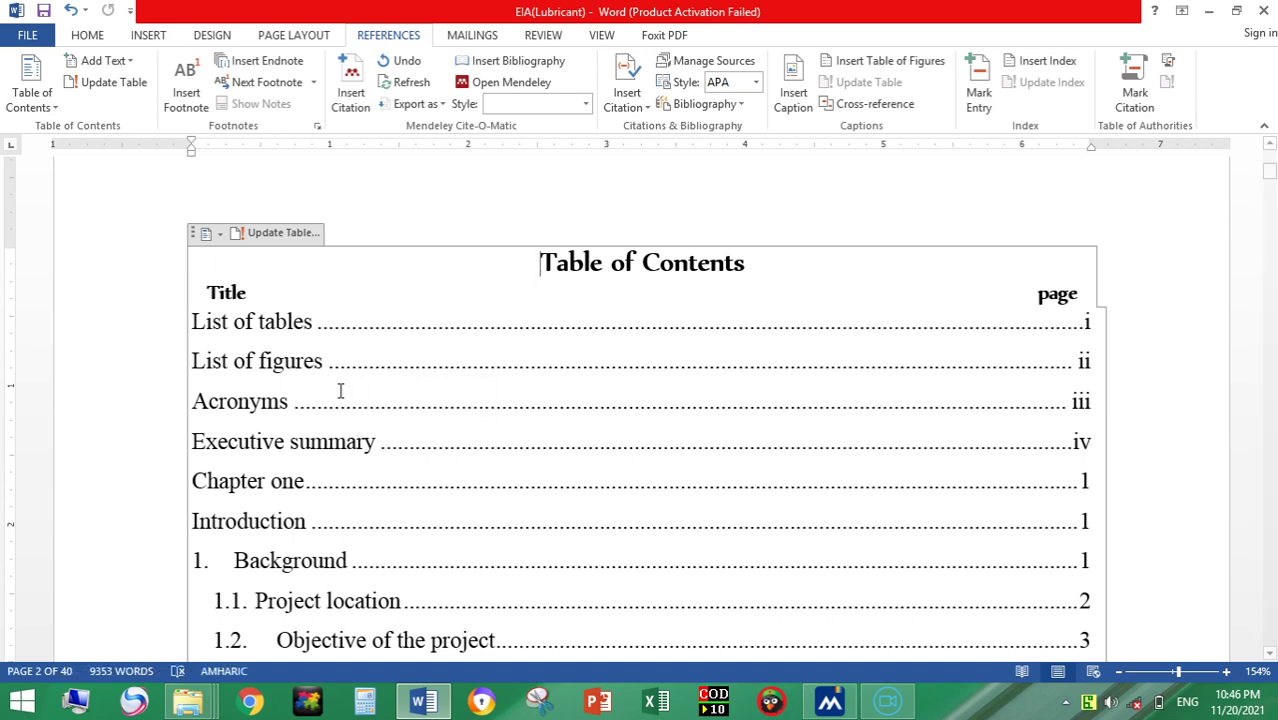
scroll(325, 310, "up", 2)
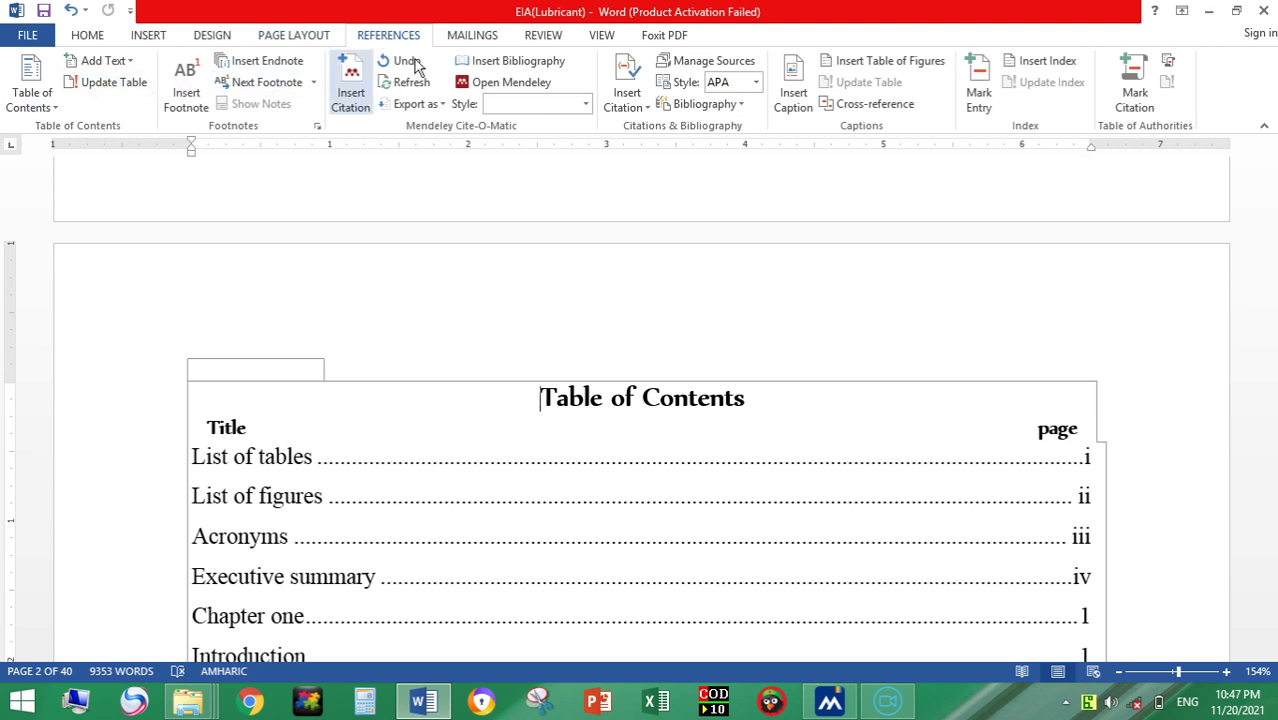
left_click(472, 36)
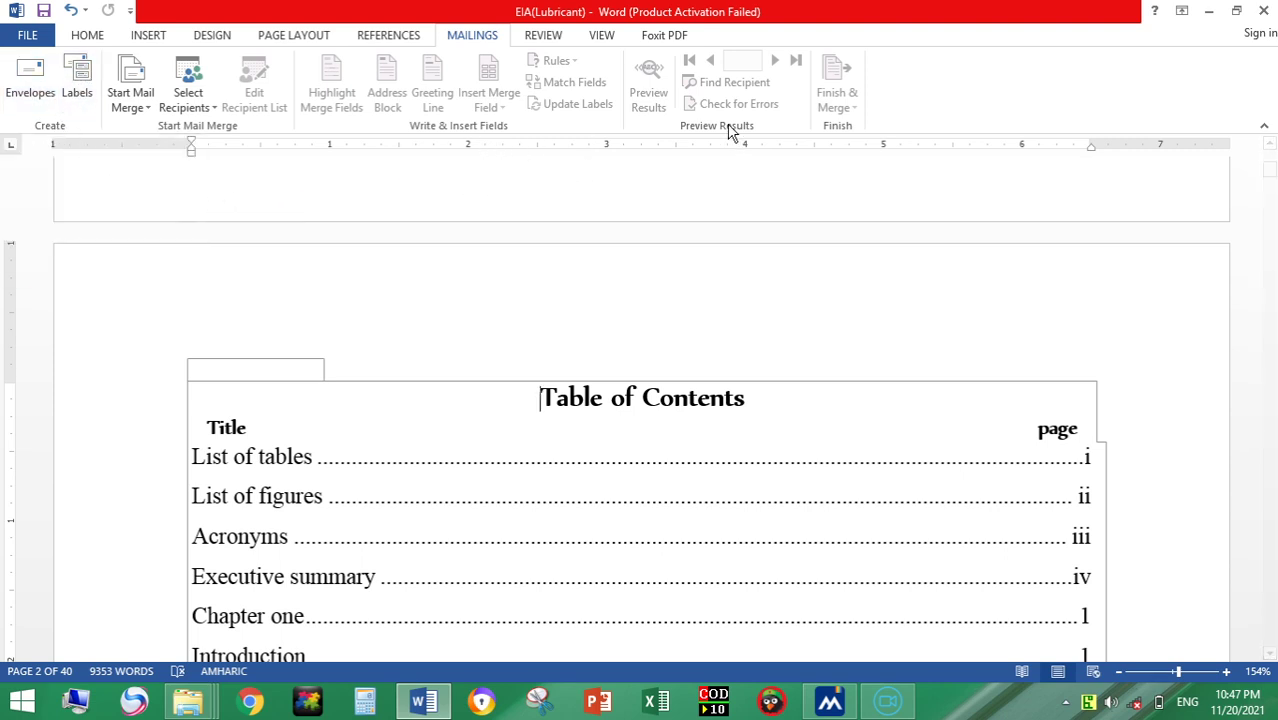
On Review, check Translate and Language options, then show Word Count: 40 pages, 9,353 words.
left_click(548, 36)
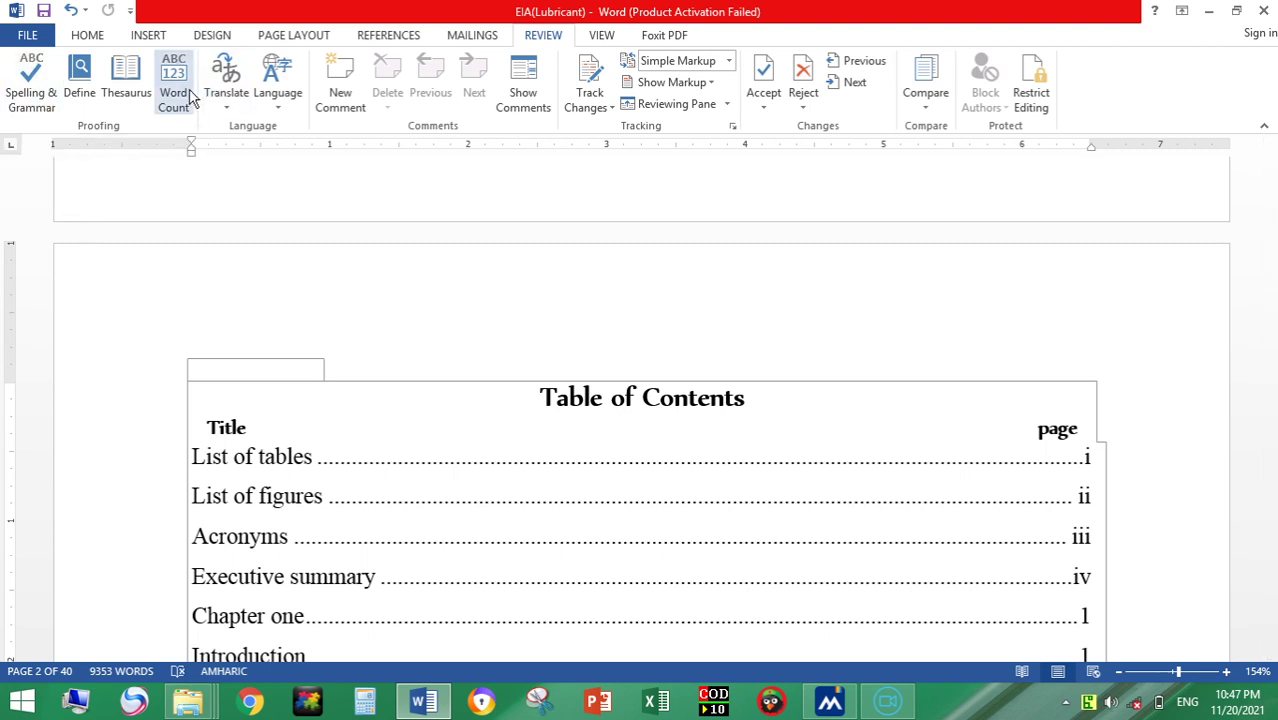
left_click(227, 108)
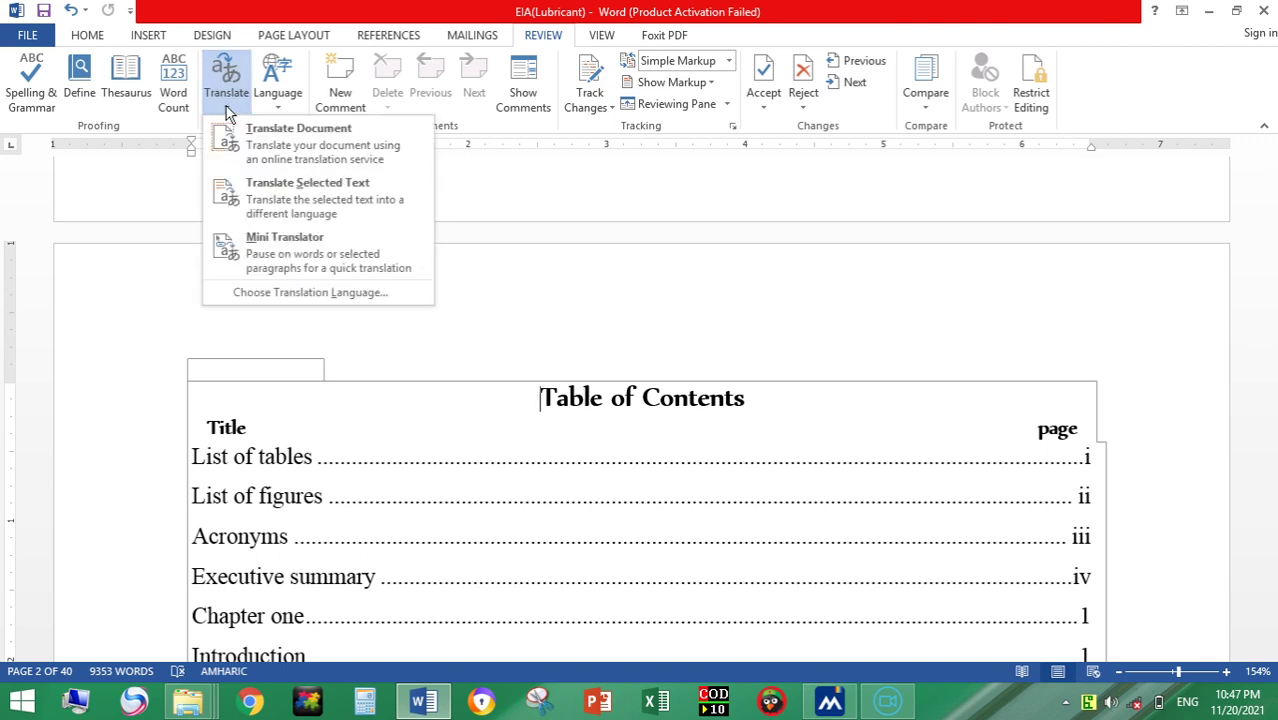
left_click(276, 100)
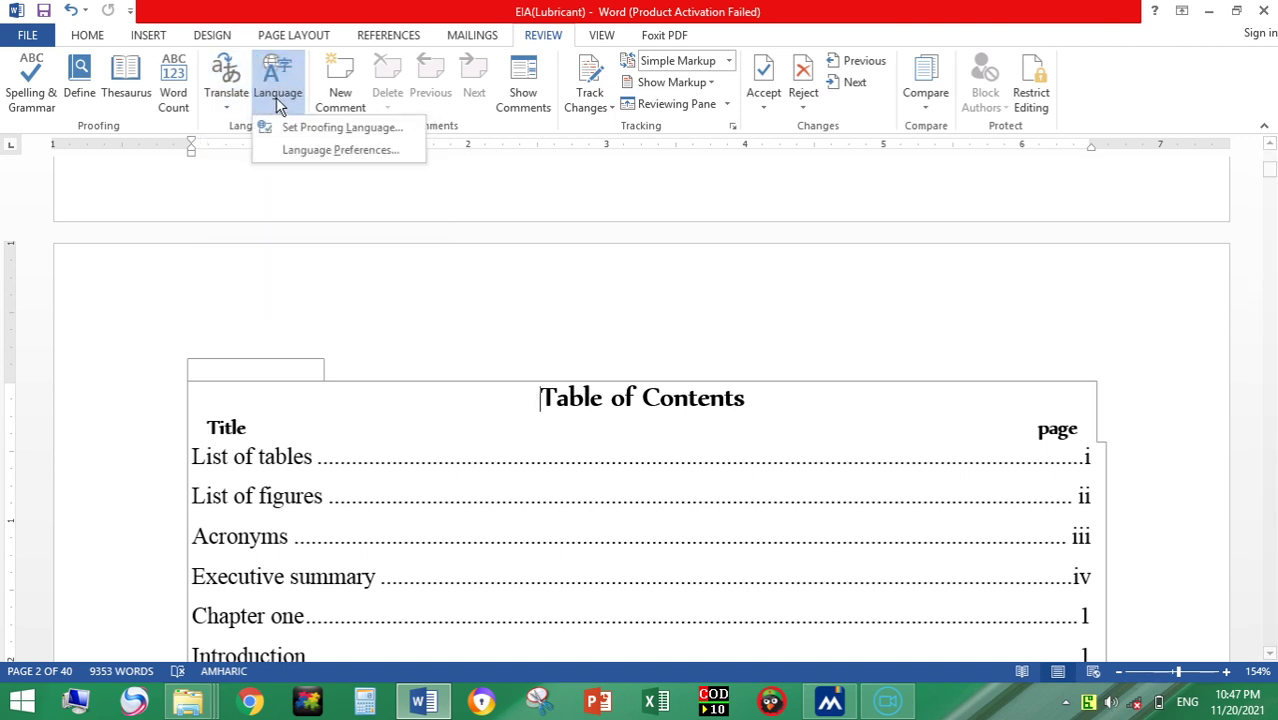
left_click(331, 232)
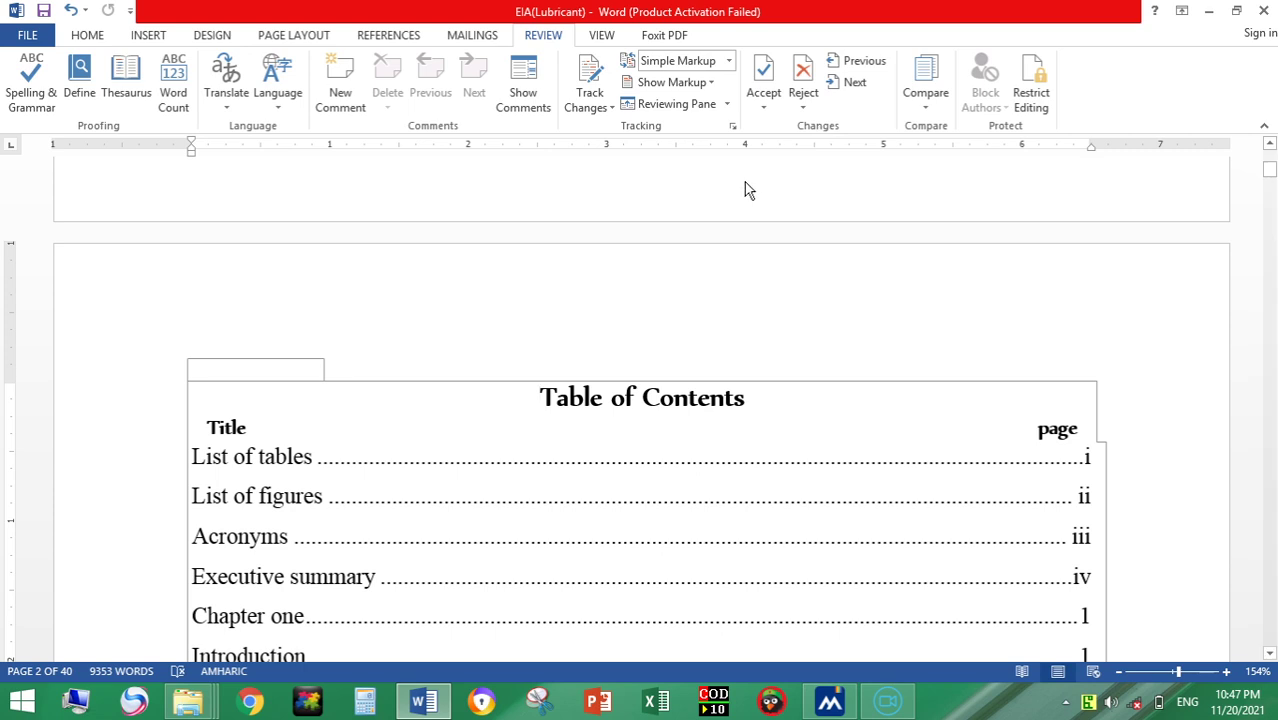
left_click(173, 85)
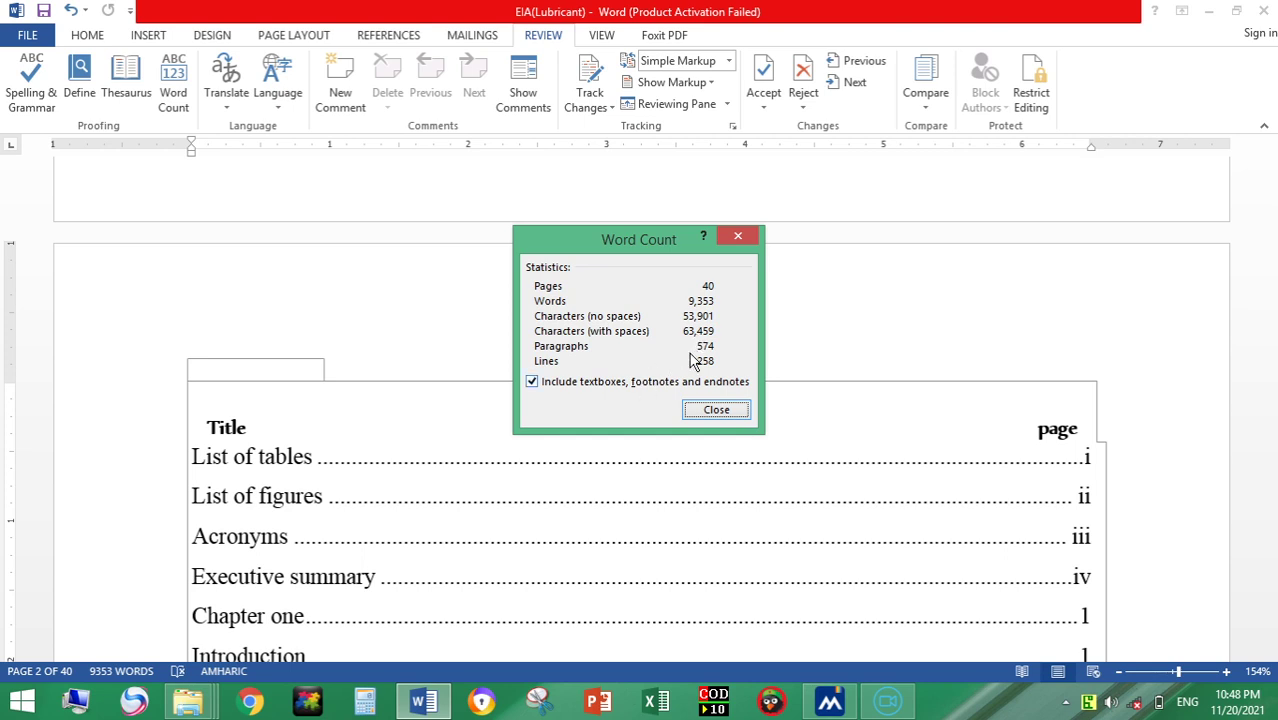
left_click(736, 413)
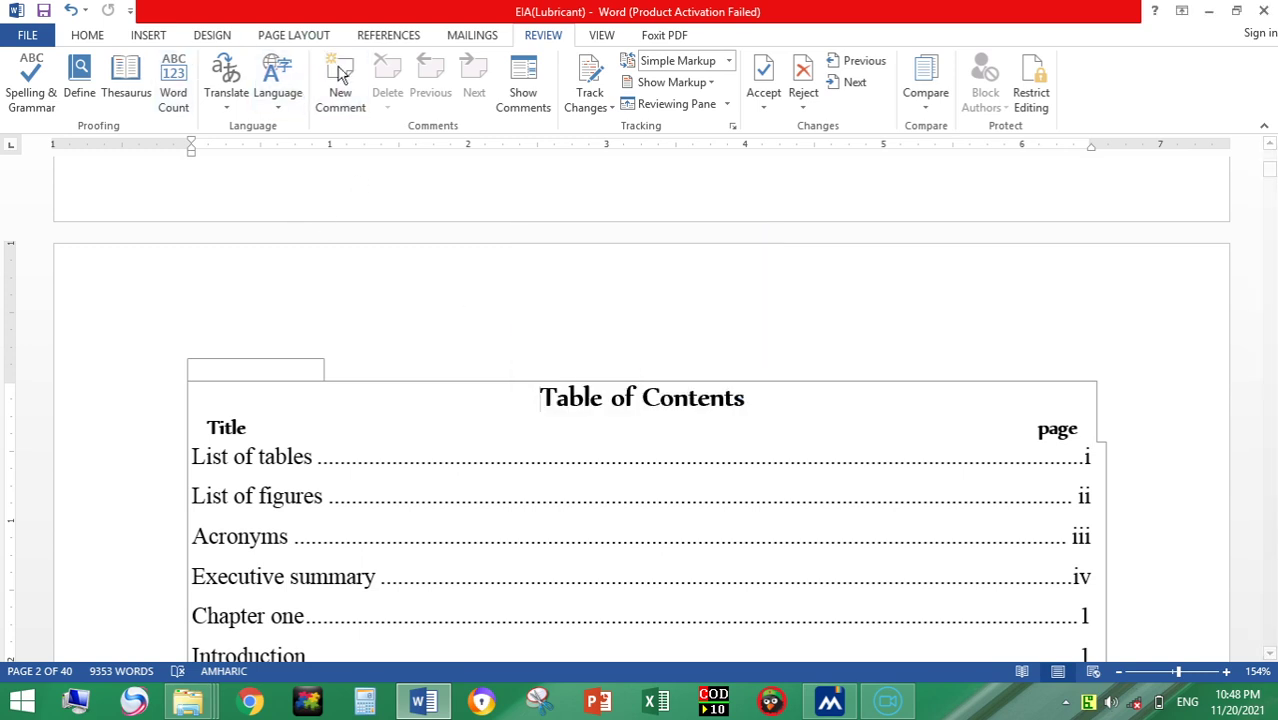
left_click(599, 38)
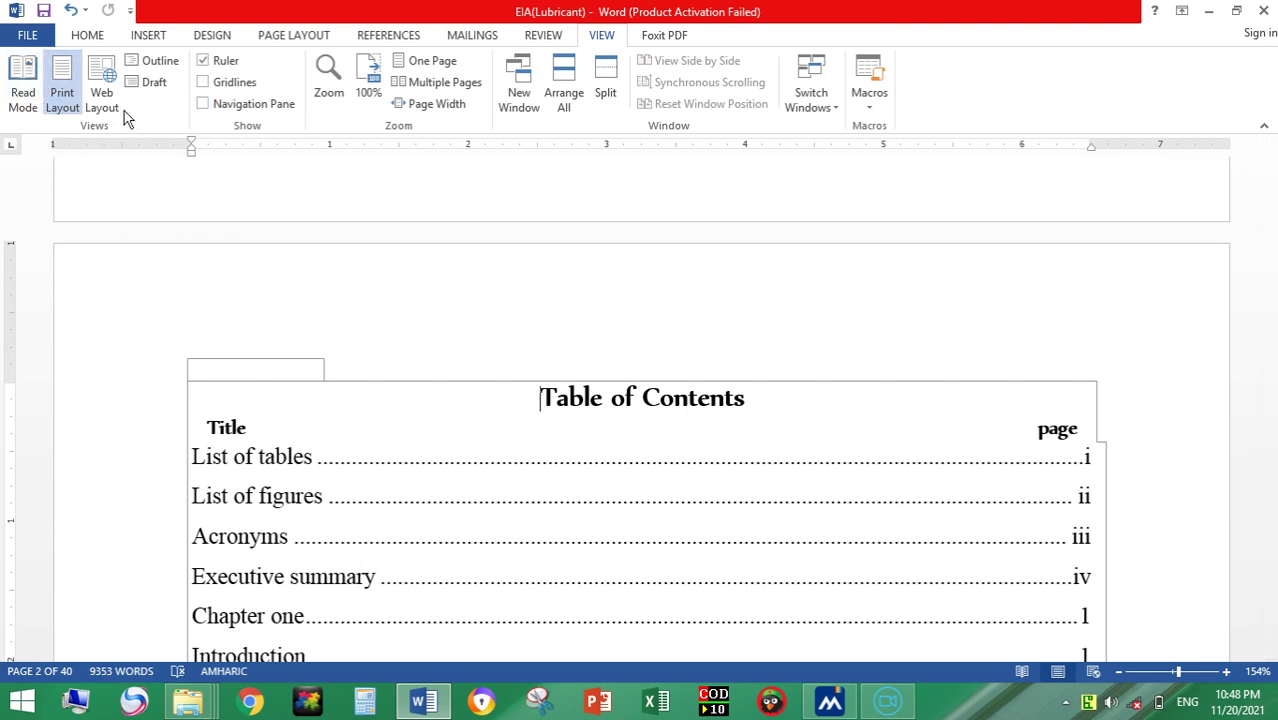
Toggle the ruler off and on, then widen the title's left and right indents.
left_click(203, 61)
left_click(203, 61)
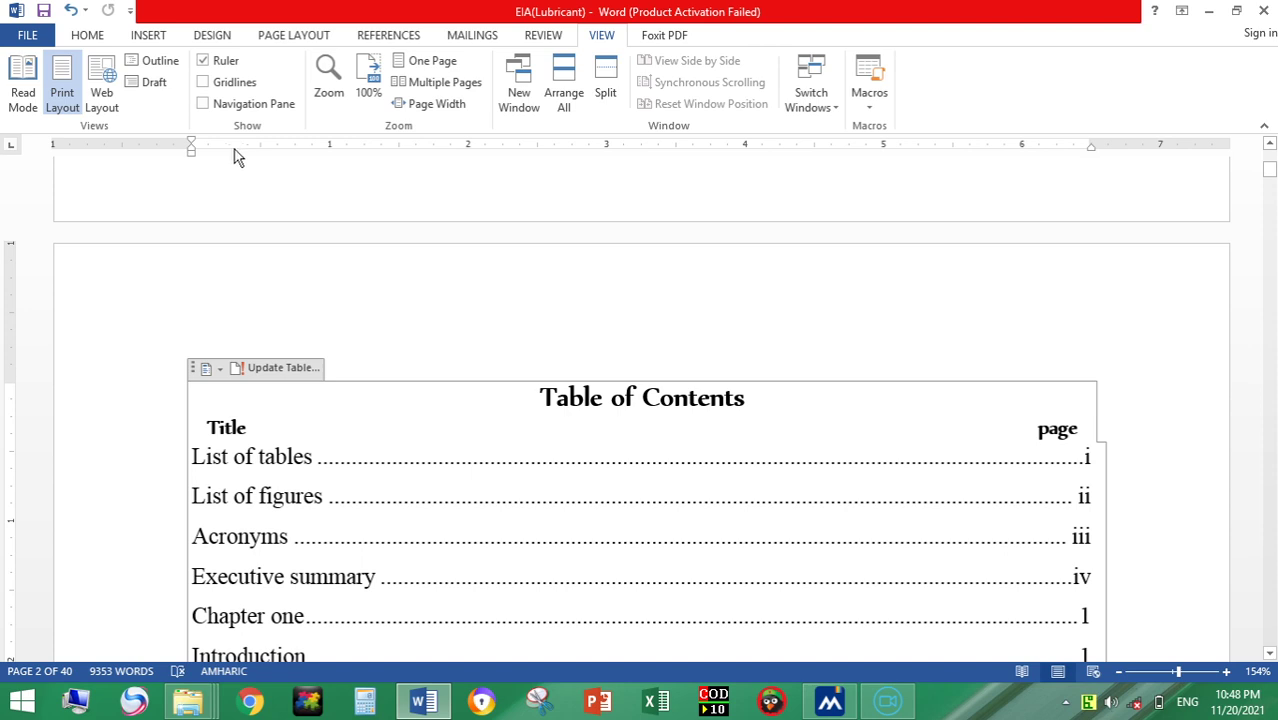
left_click_drag(193, 150, 168, 152)
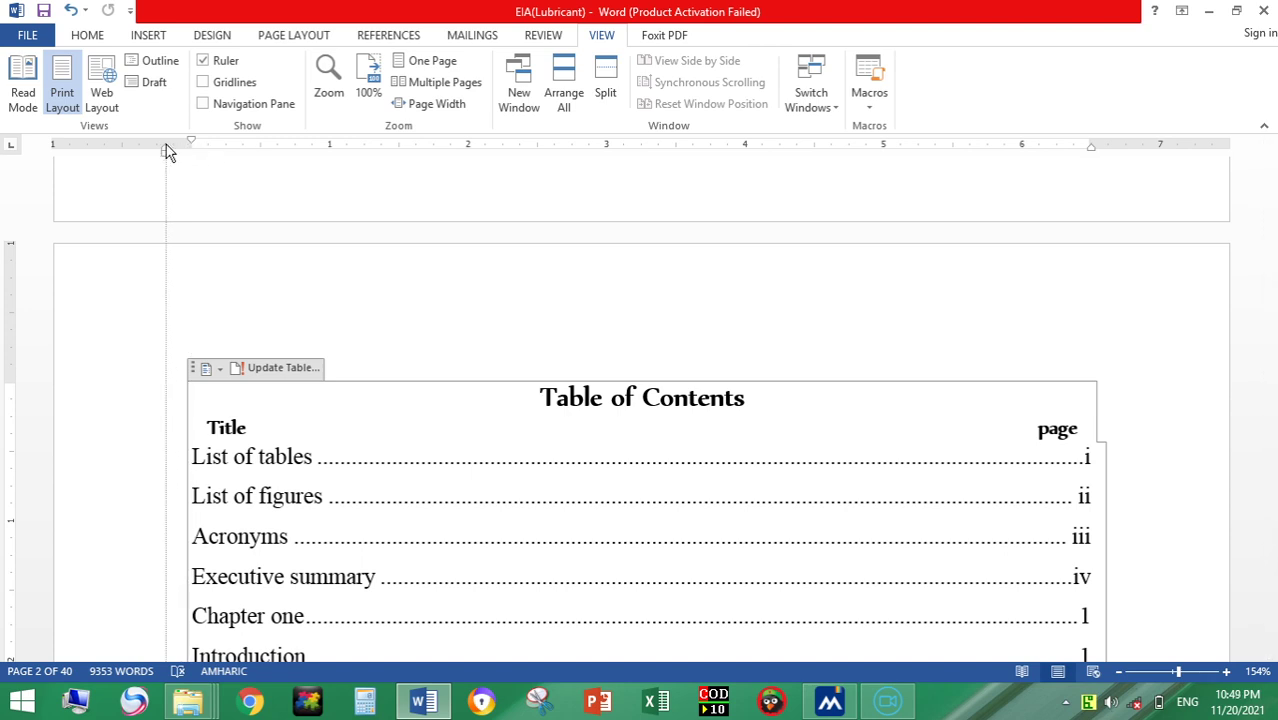
left_click_drag(168, 152, 168, 152)
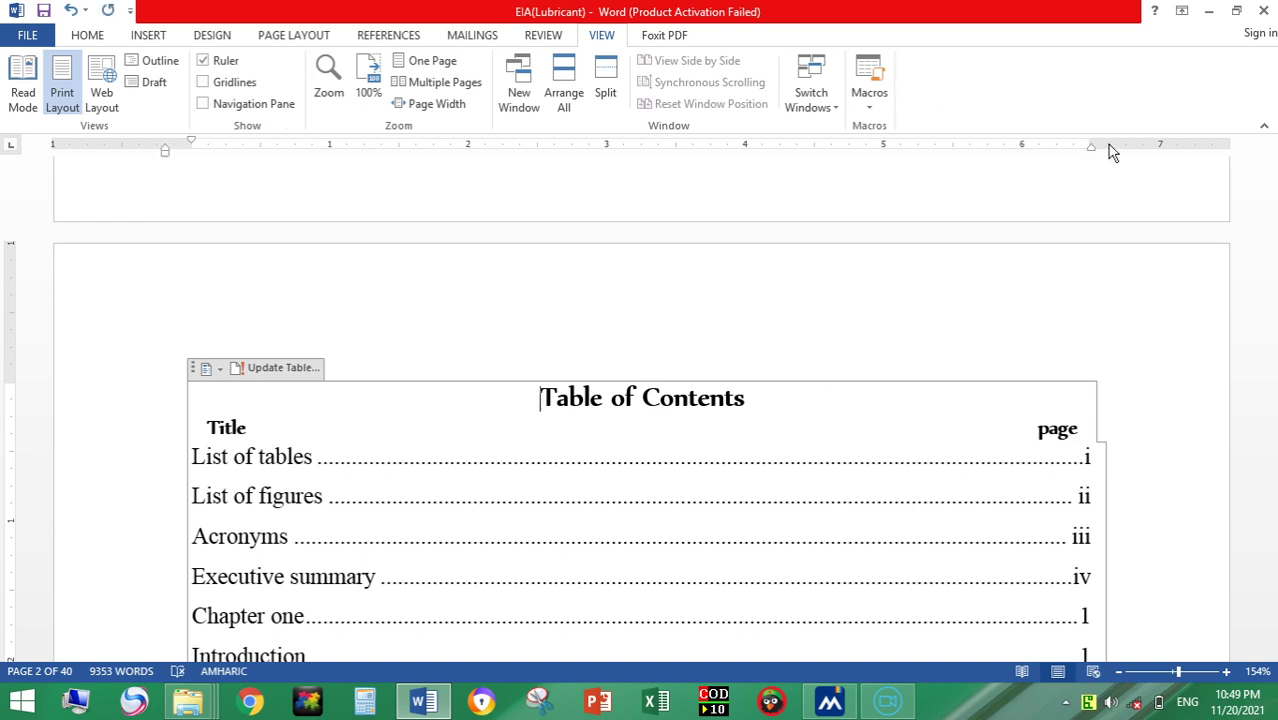
mouse_move(1091, 150)
left_mouse_down()
mouse_move(1120, 152)
mouse_move(1106, 154)
left_mouse_up()
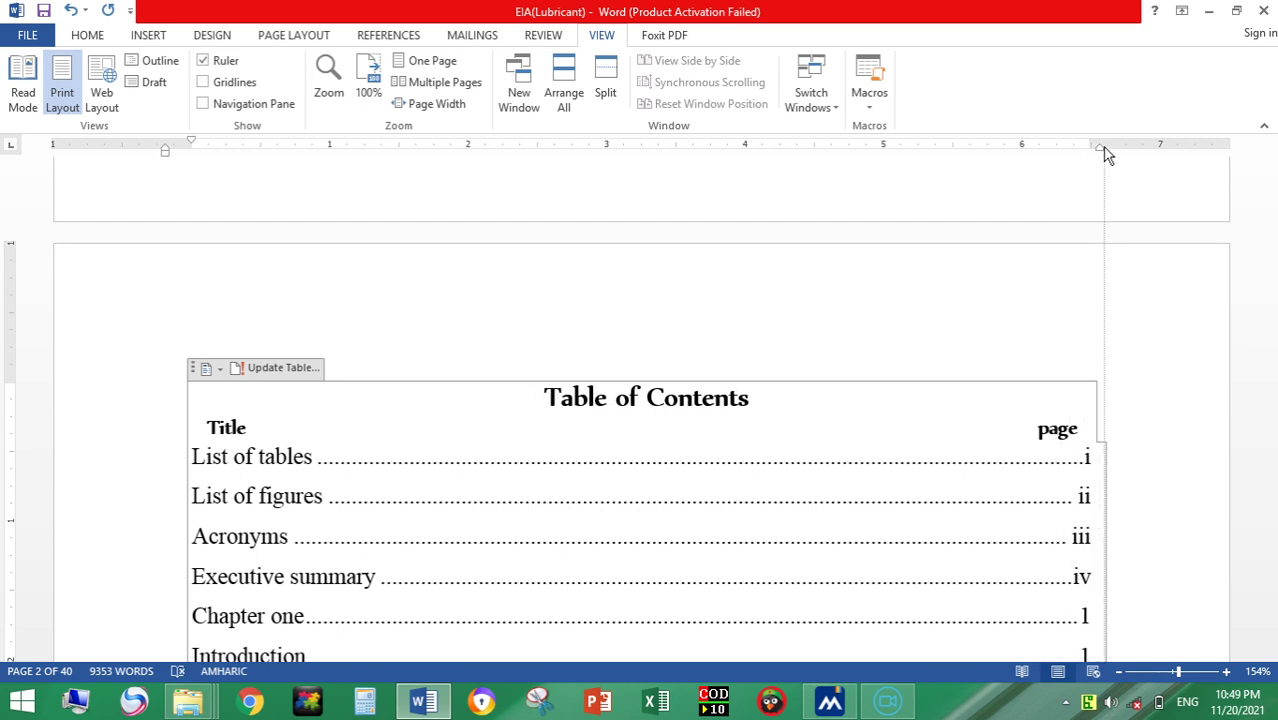
left_click_drag(1106, 154, 1107, 152)
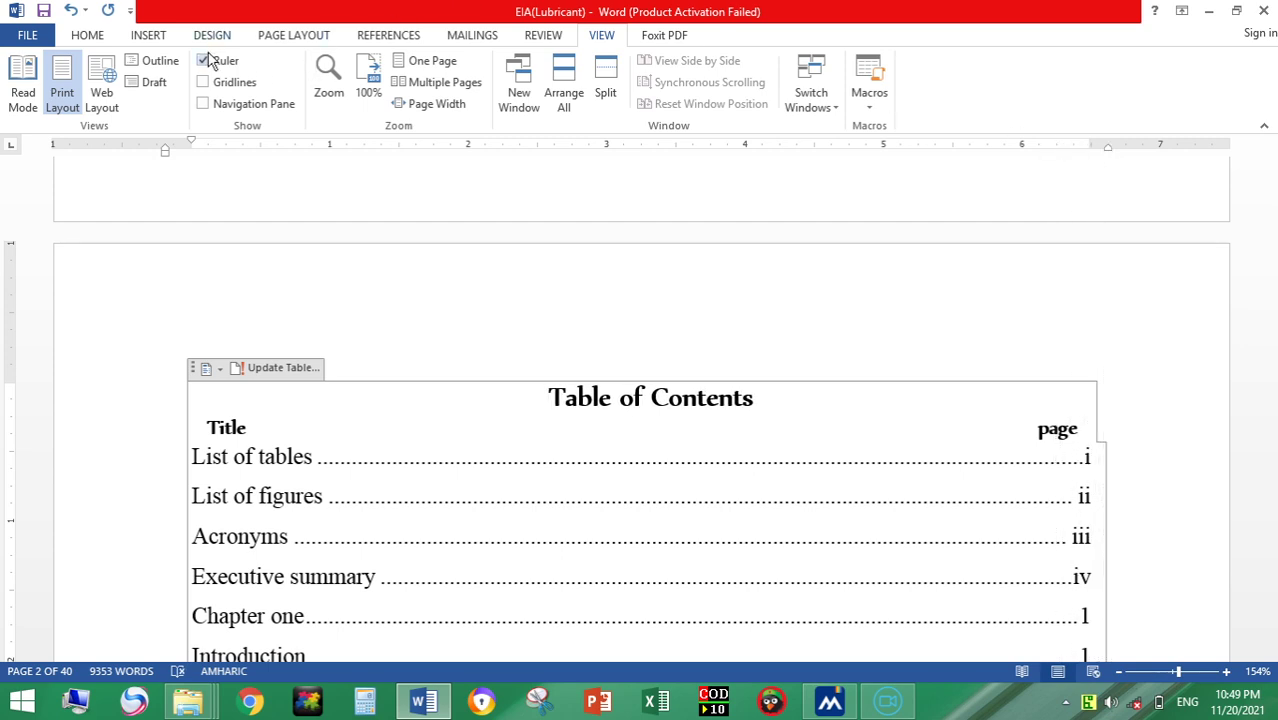
Turn gridlines on over the page, scroll, then turn them off again.
left_click(204, 83)
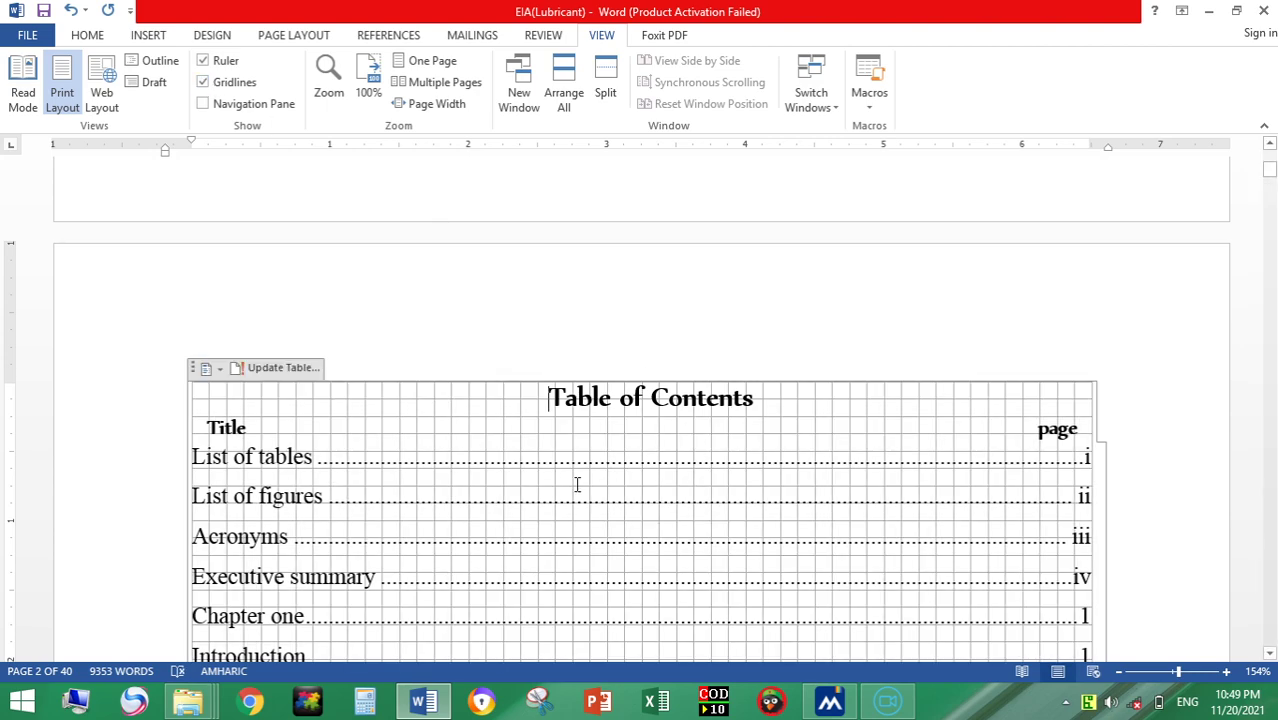
scroll(576, 480, "down", 3)
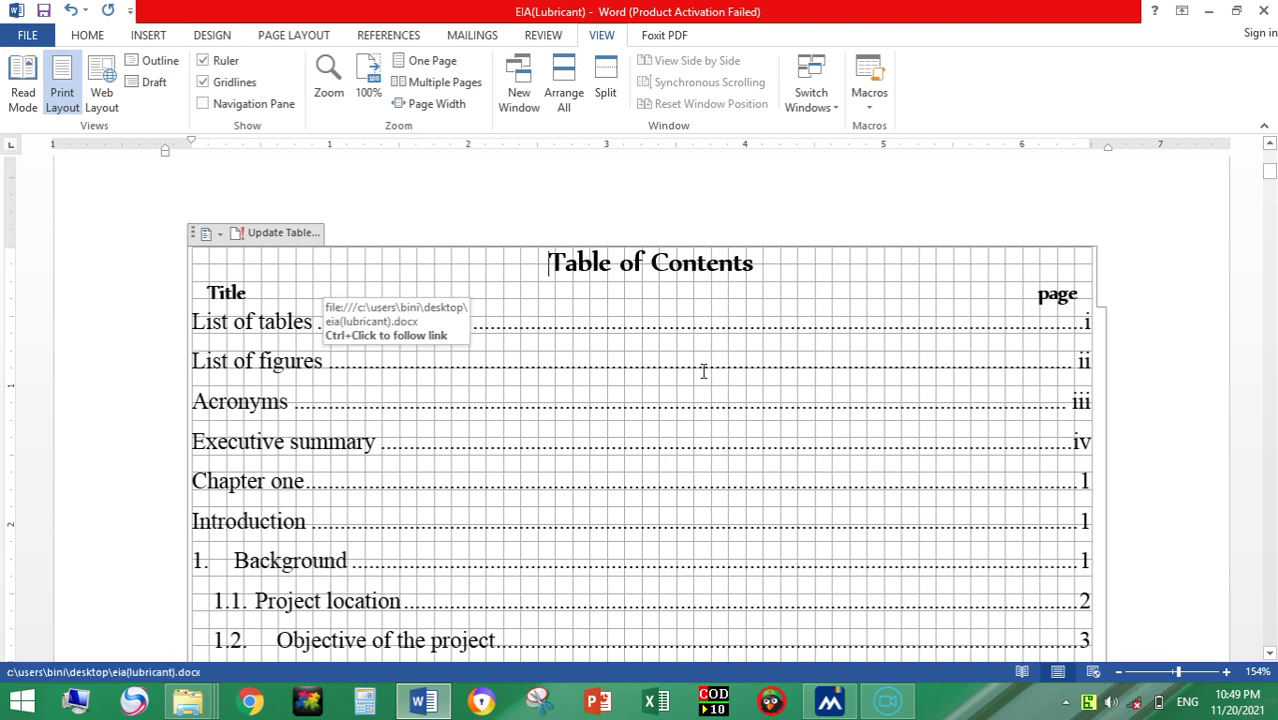
left_click(204, 83)
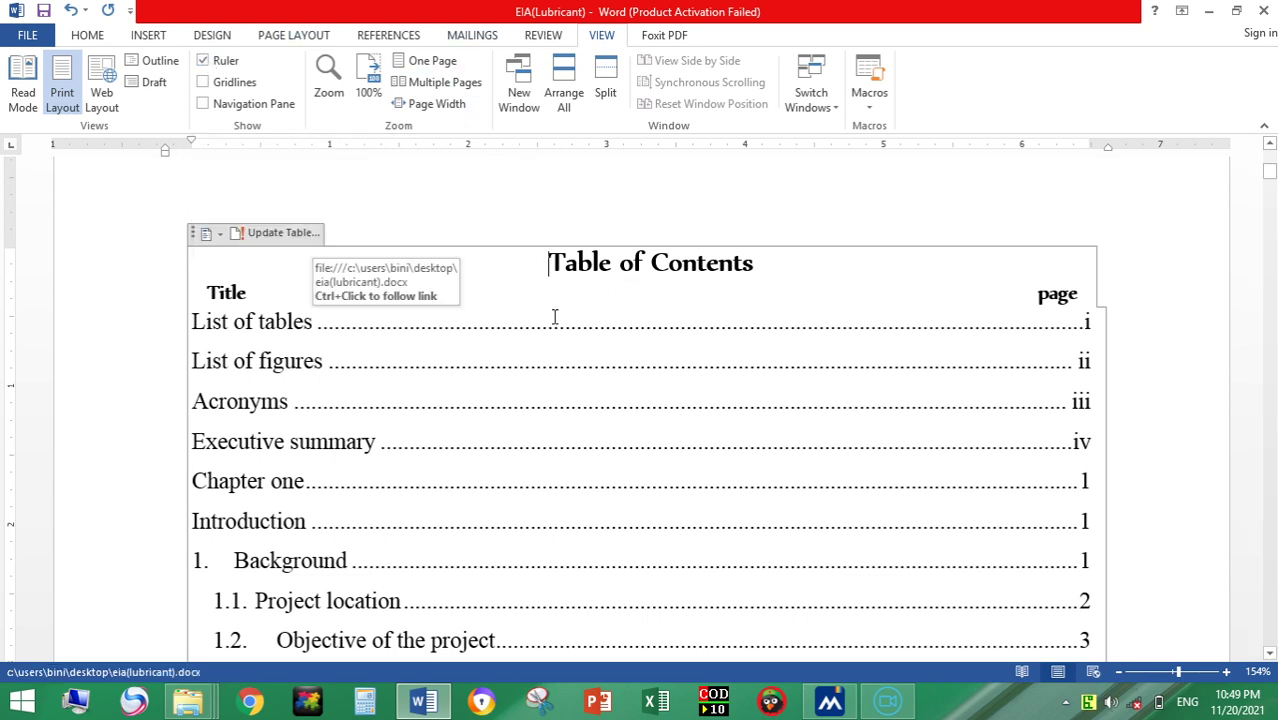
On Home, scroll through the TOC, then switch the Power Ge'ez typing mode from the system tray.
left_click(88, 36)
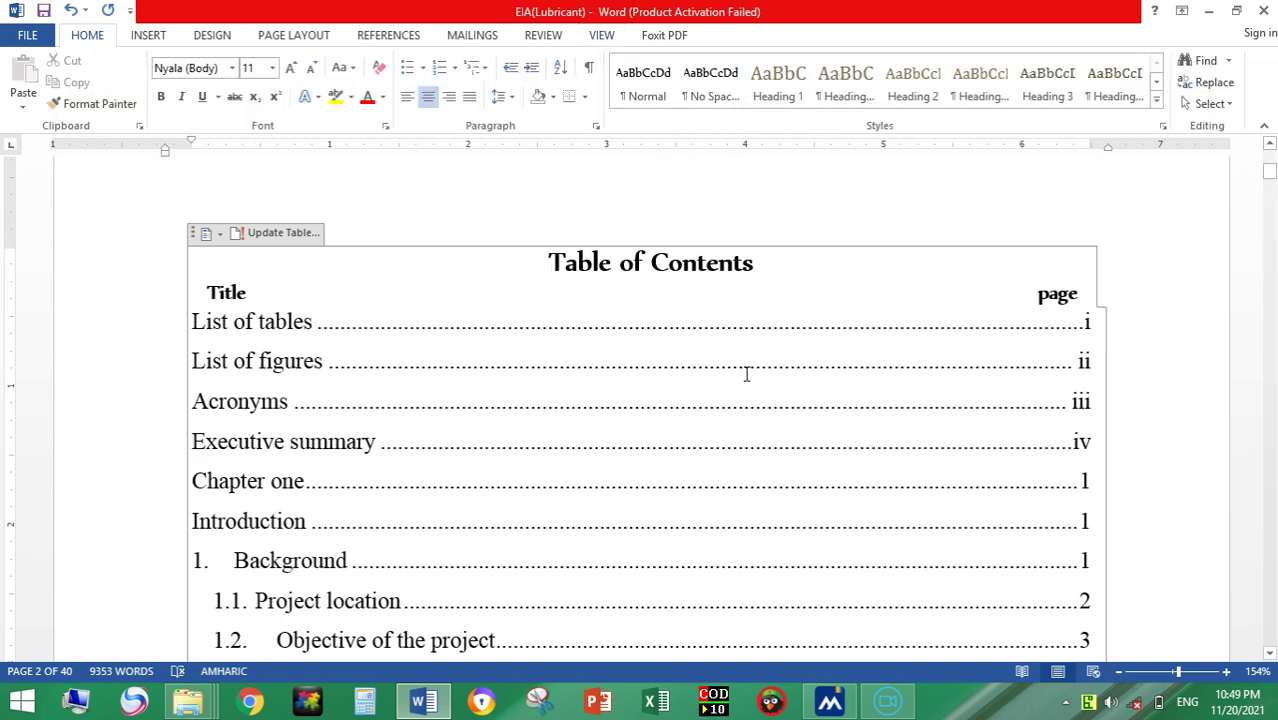
scroll(748, 374, "down", 3)
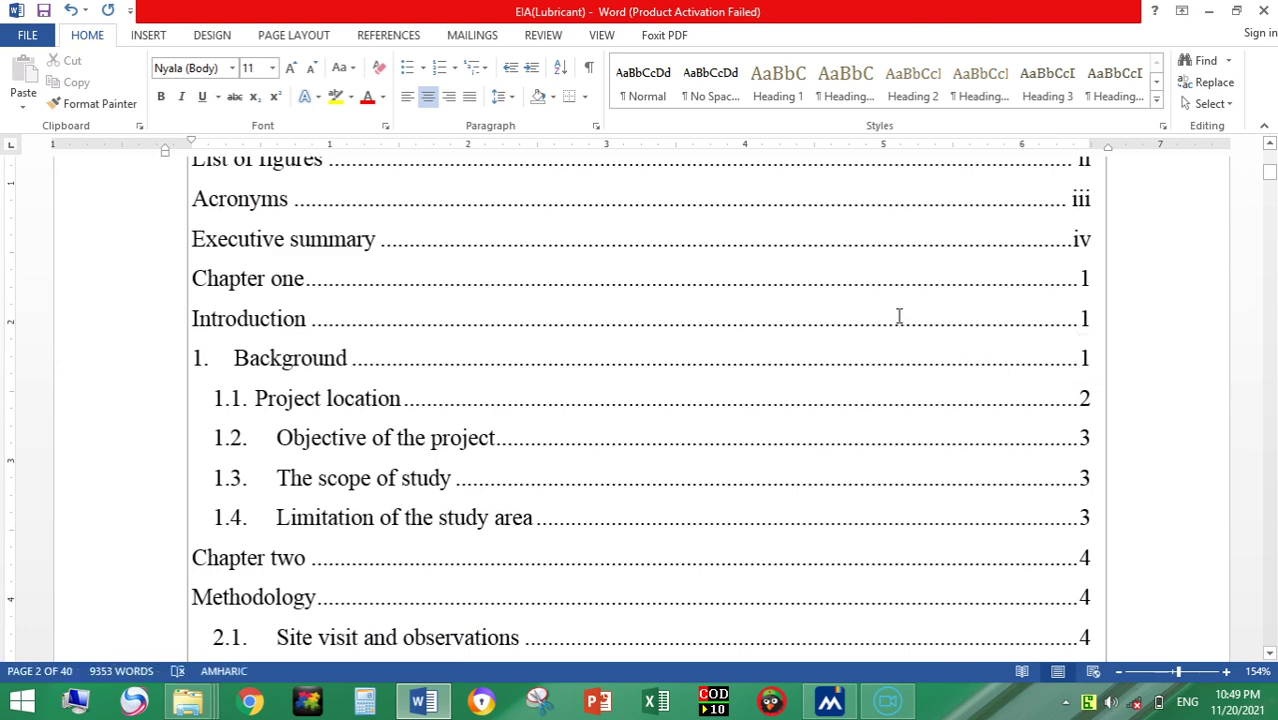
scroll(836, 365, "up", 4)
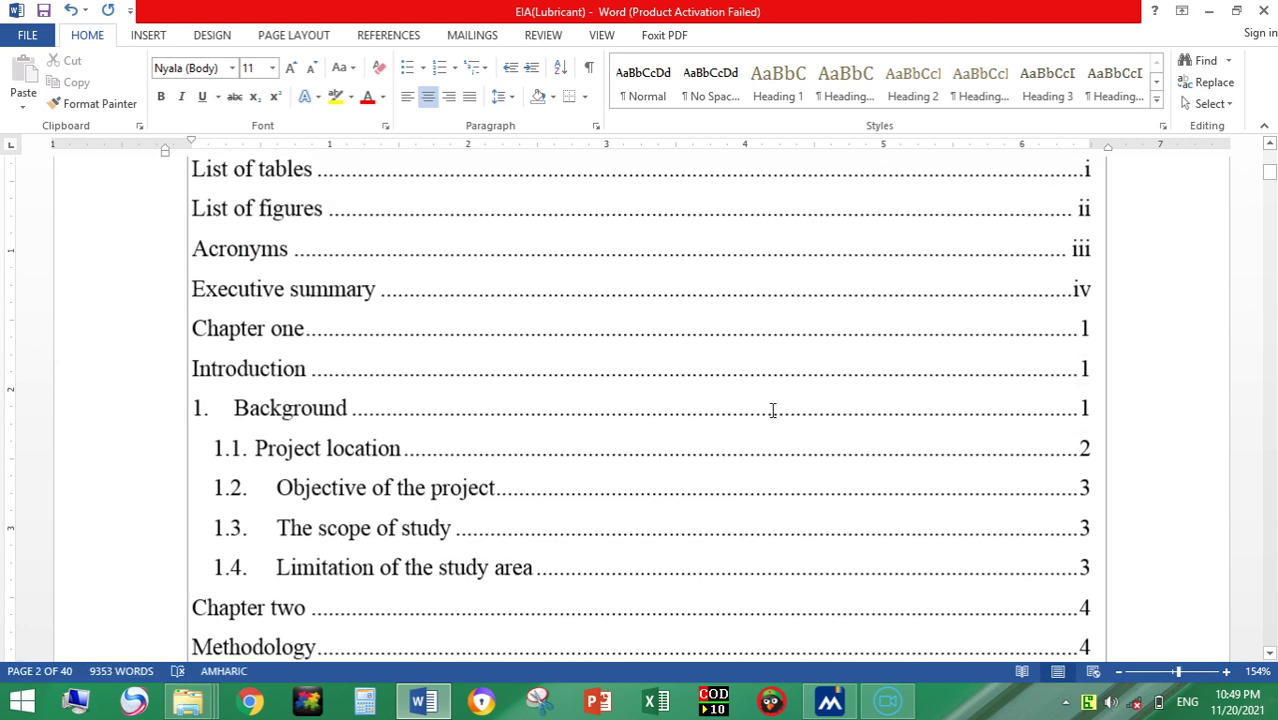
left_click(1089, 706)
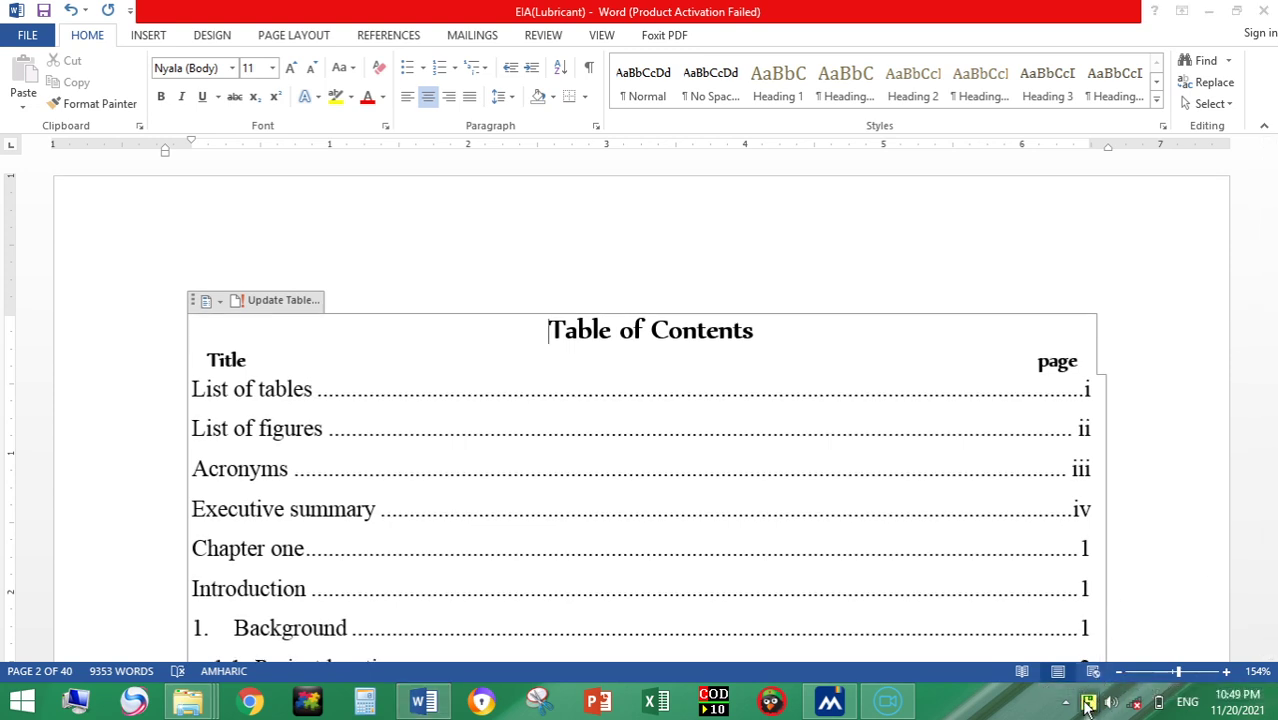
left_click(1089, 706)
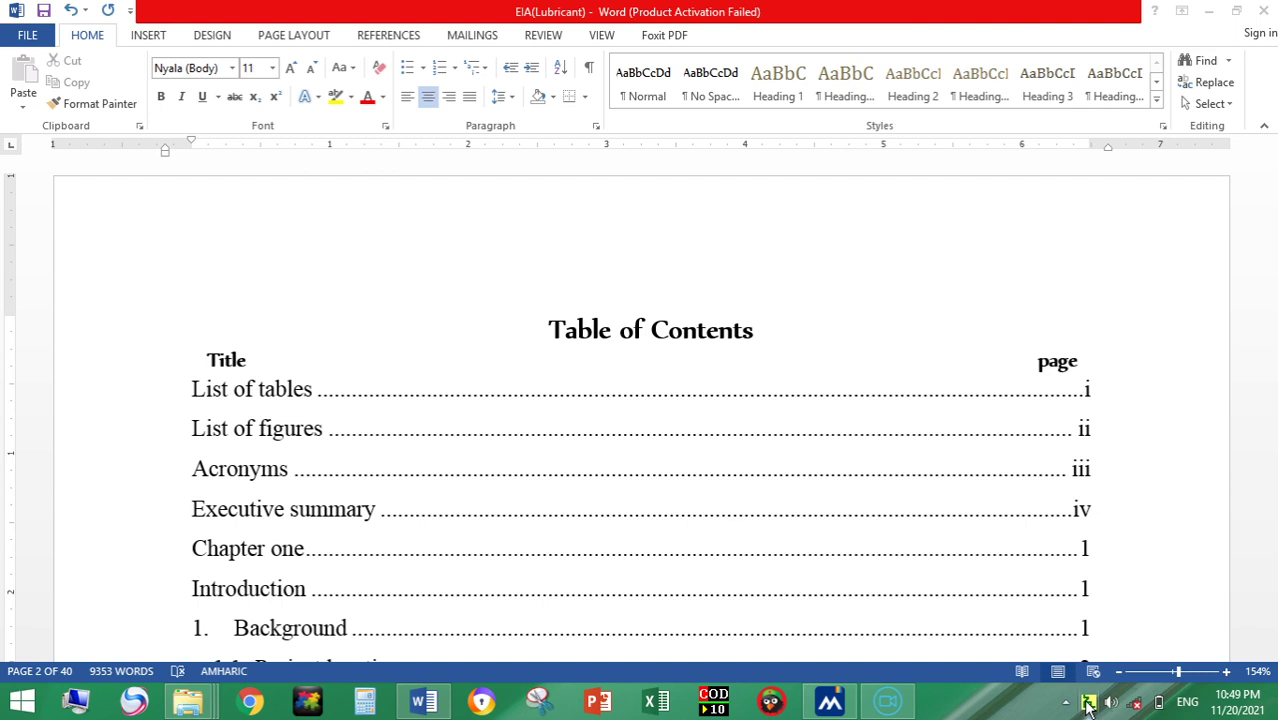